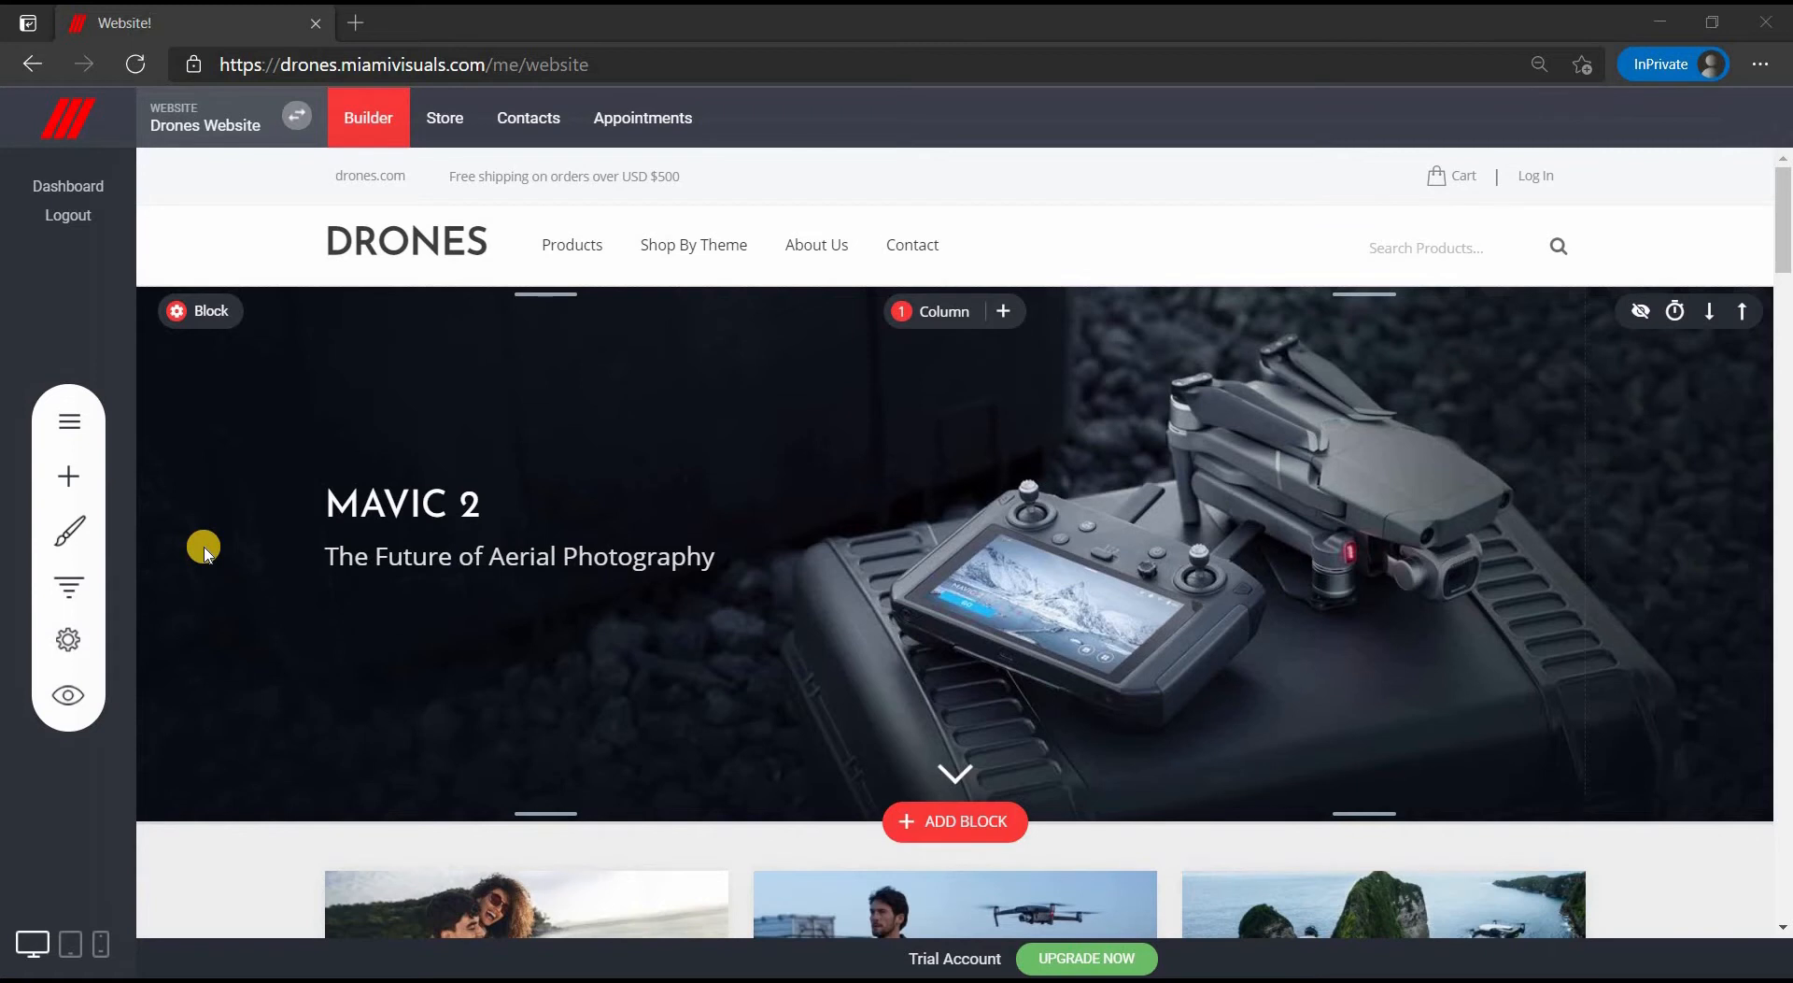
# - Filter the dashboard's daily traffic chart to the 17–23 Apr 2021 date range
pyautogui.click(94, 190)
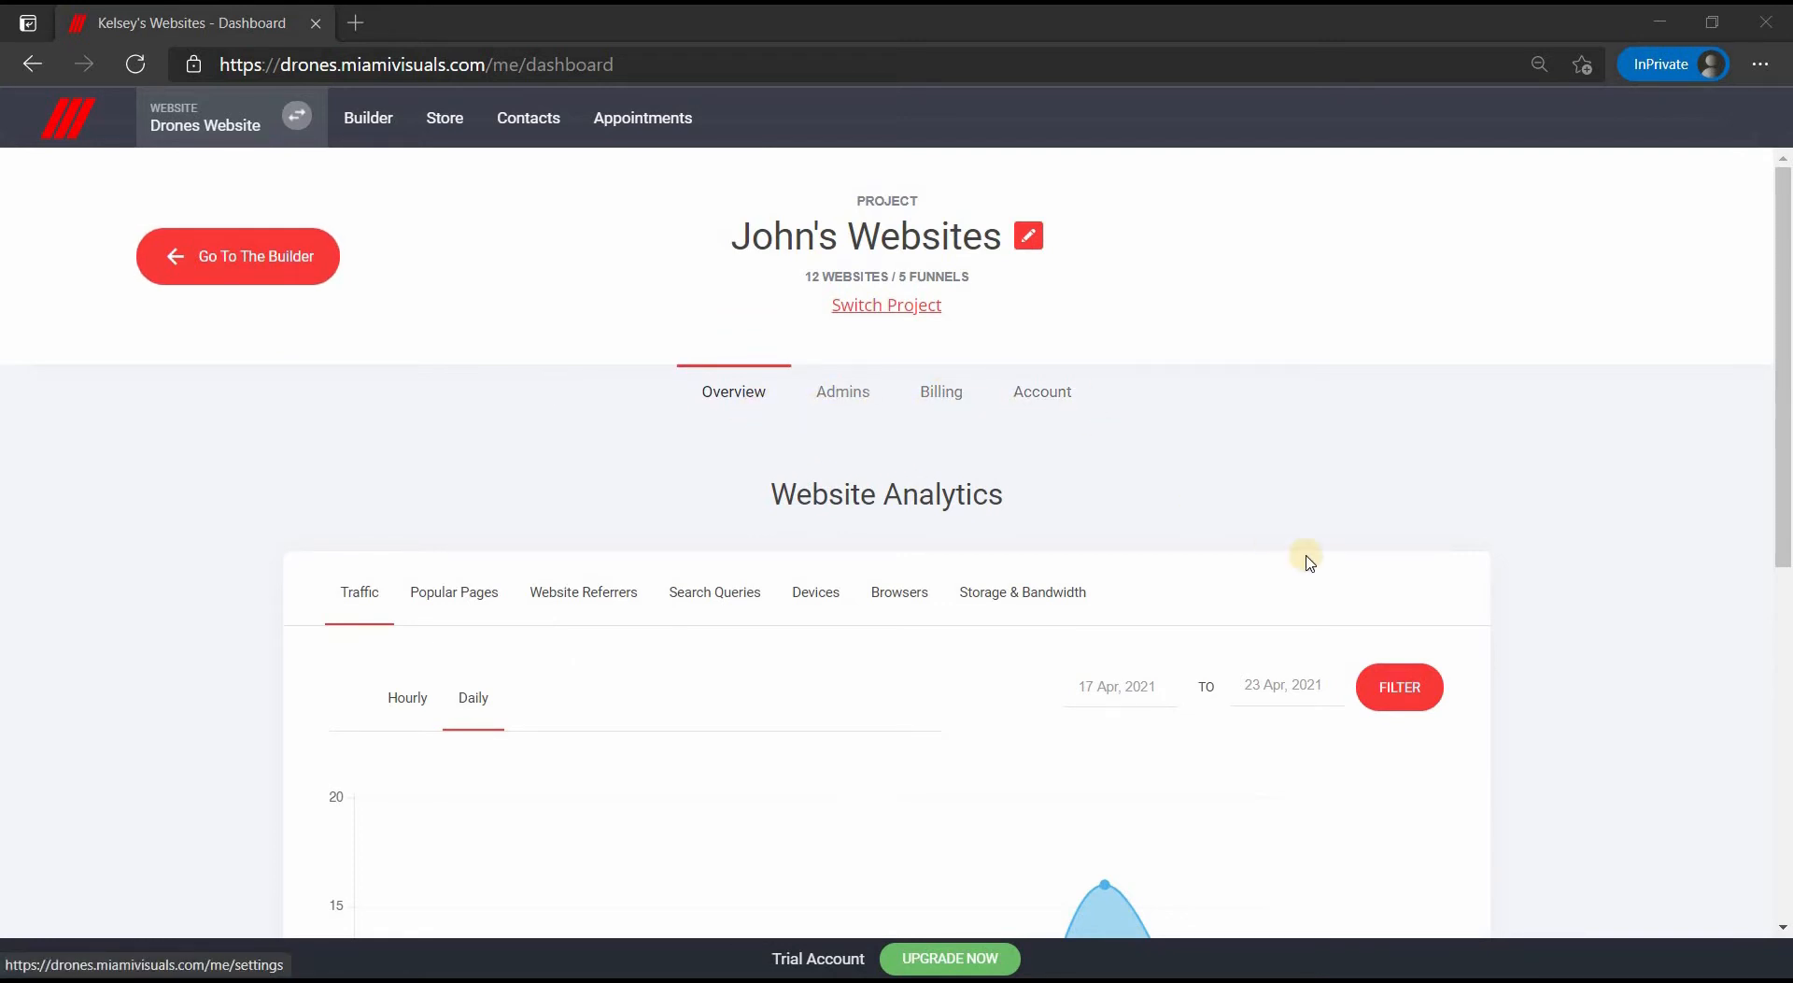
pyautogui.scroll(-4, 1310, 560)
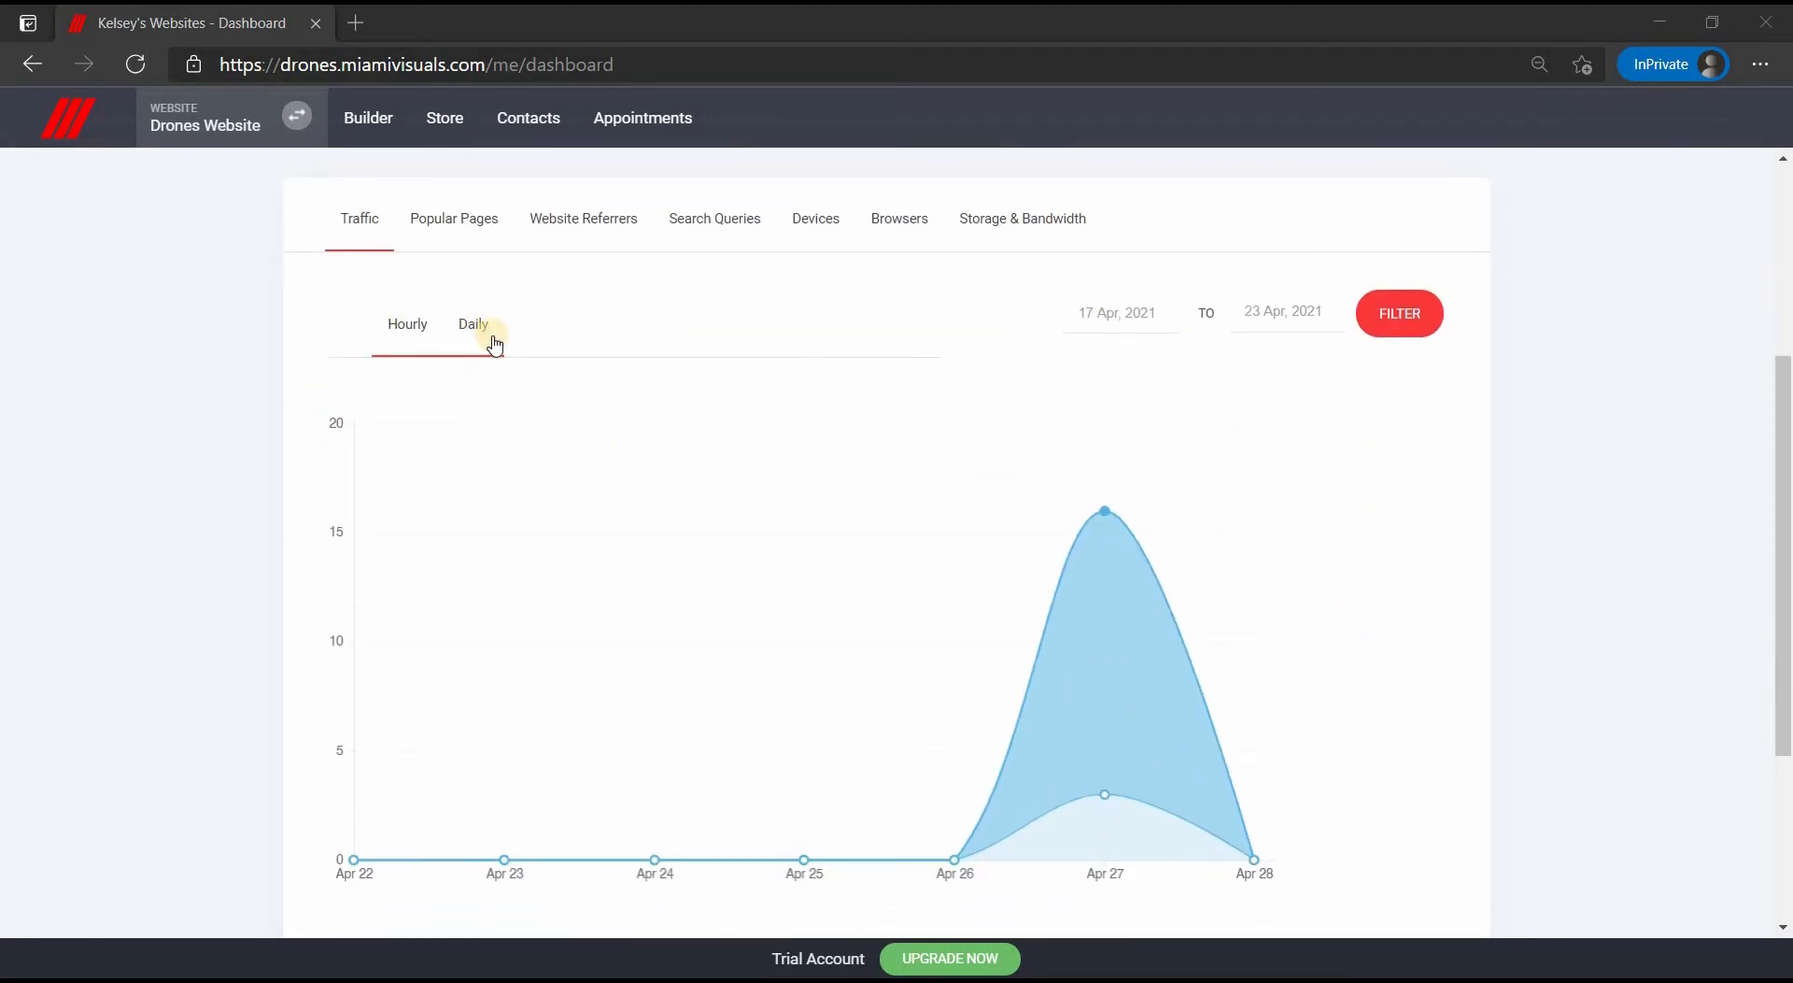
pyautogui.click(1128, 313)
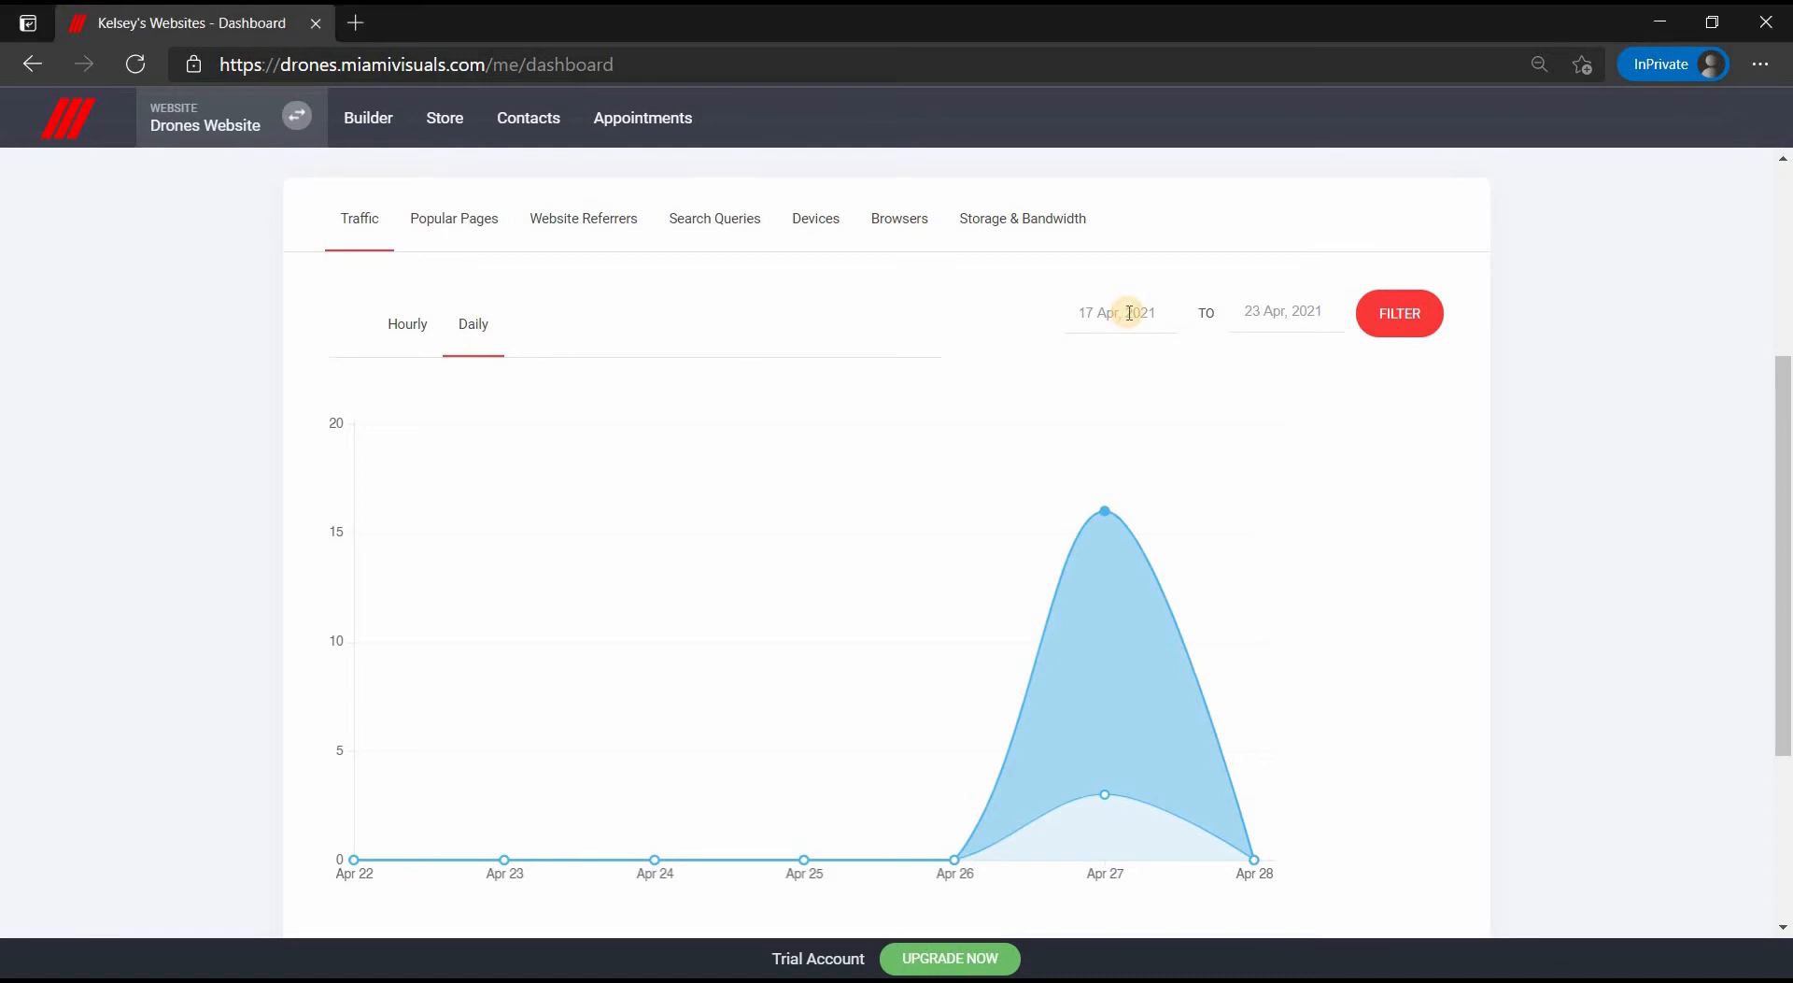
pyautogui.click(1273, 312)
pyautogui.click(1406, 322)
pyautogui.click(476, 232)
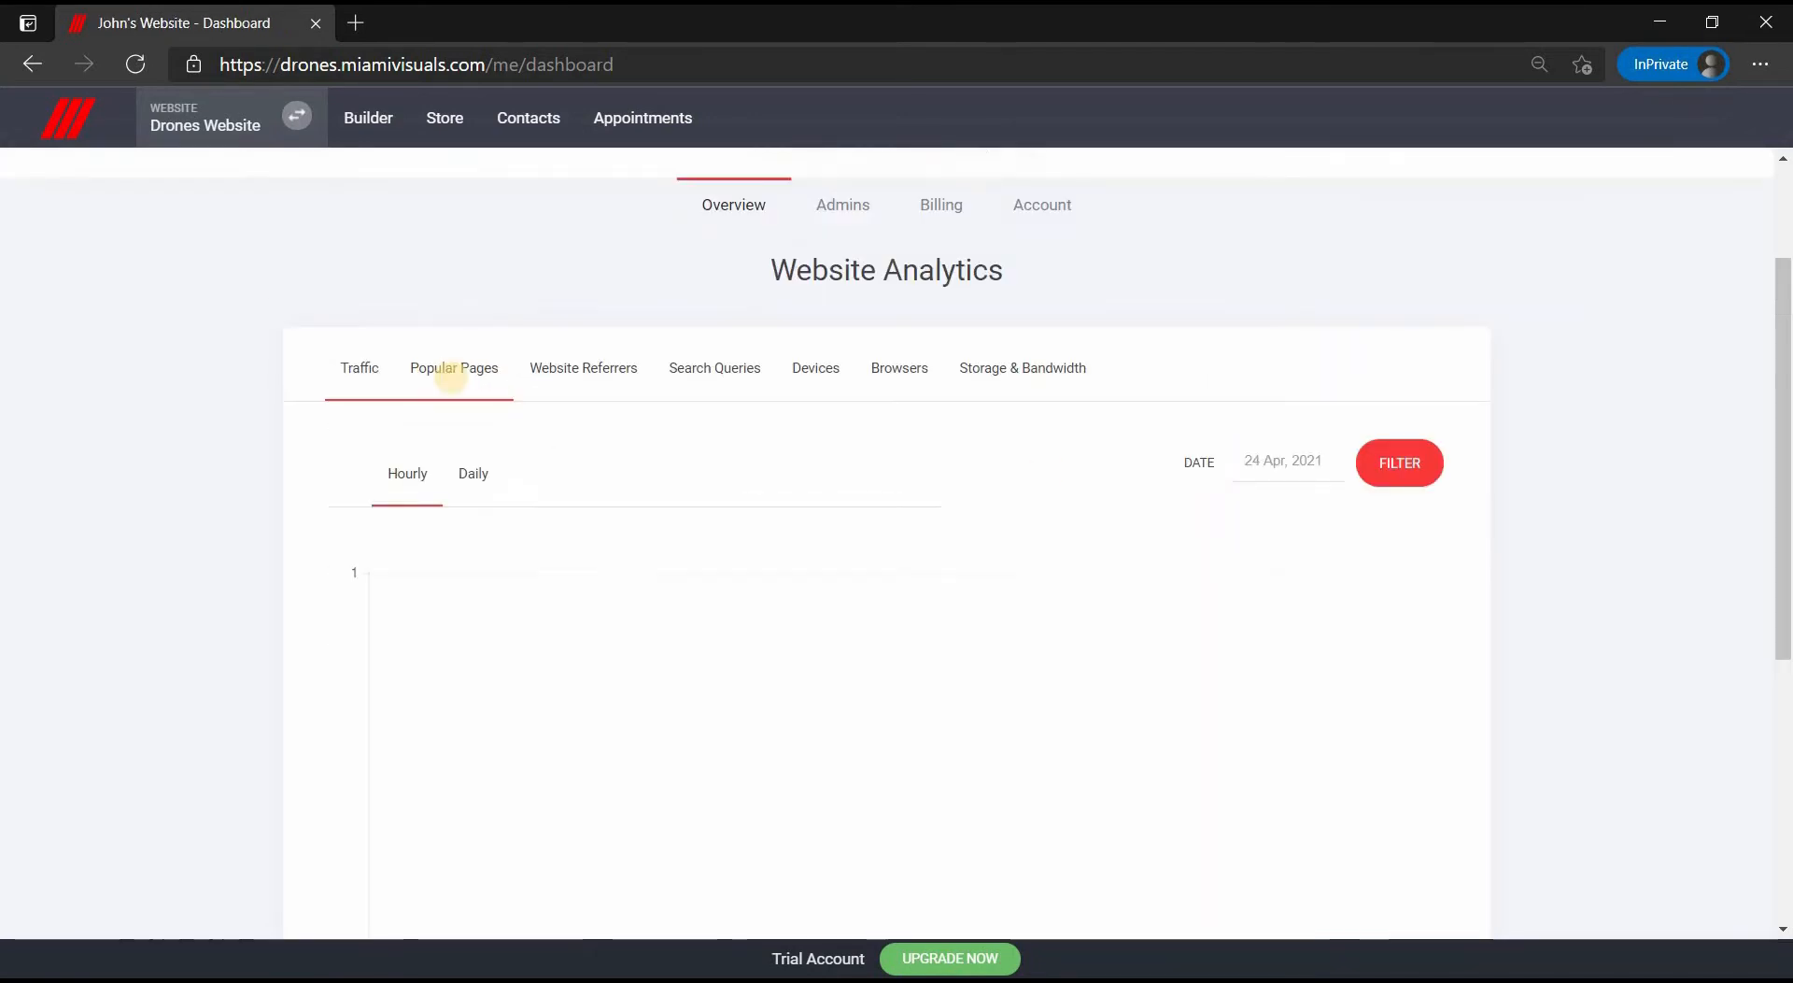
# - Review the Popular Pages, Referrers, Search Queries, Devices, Browsers and Storage & Bandwidth breakdowns
pyautogui.click(453, 383)
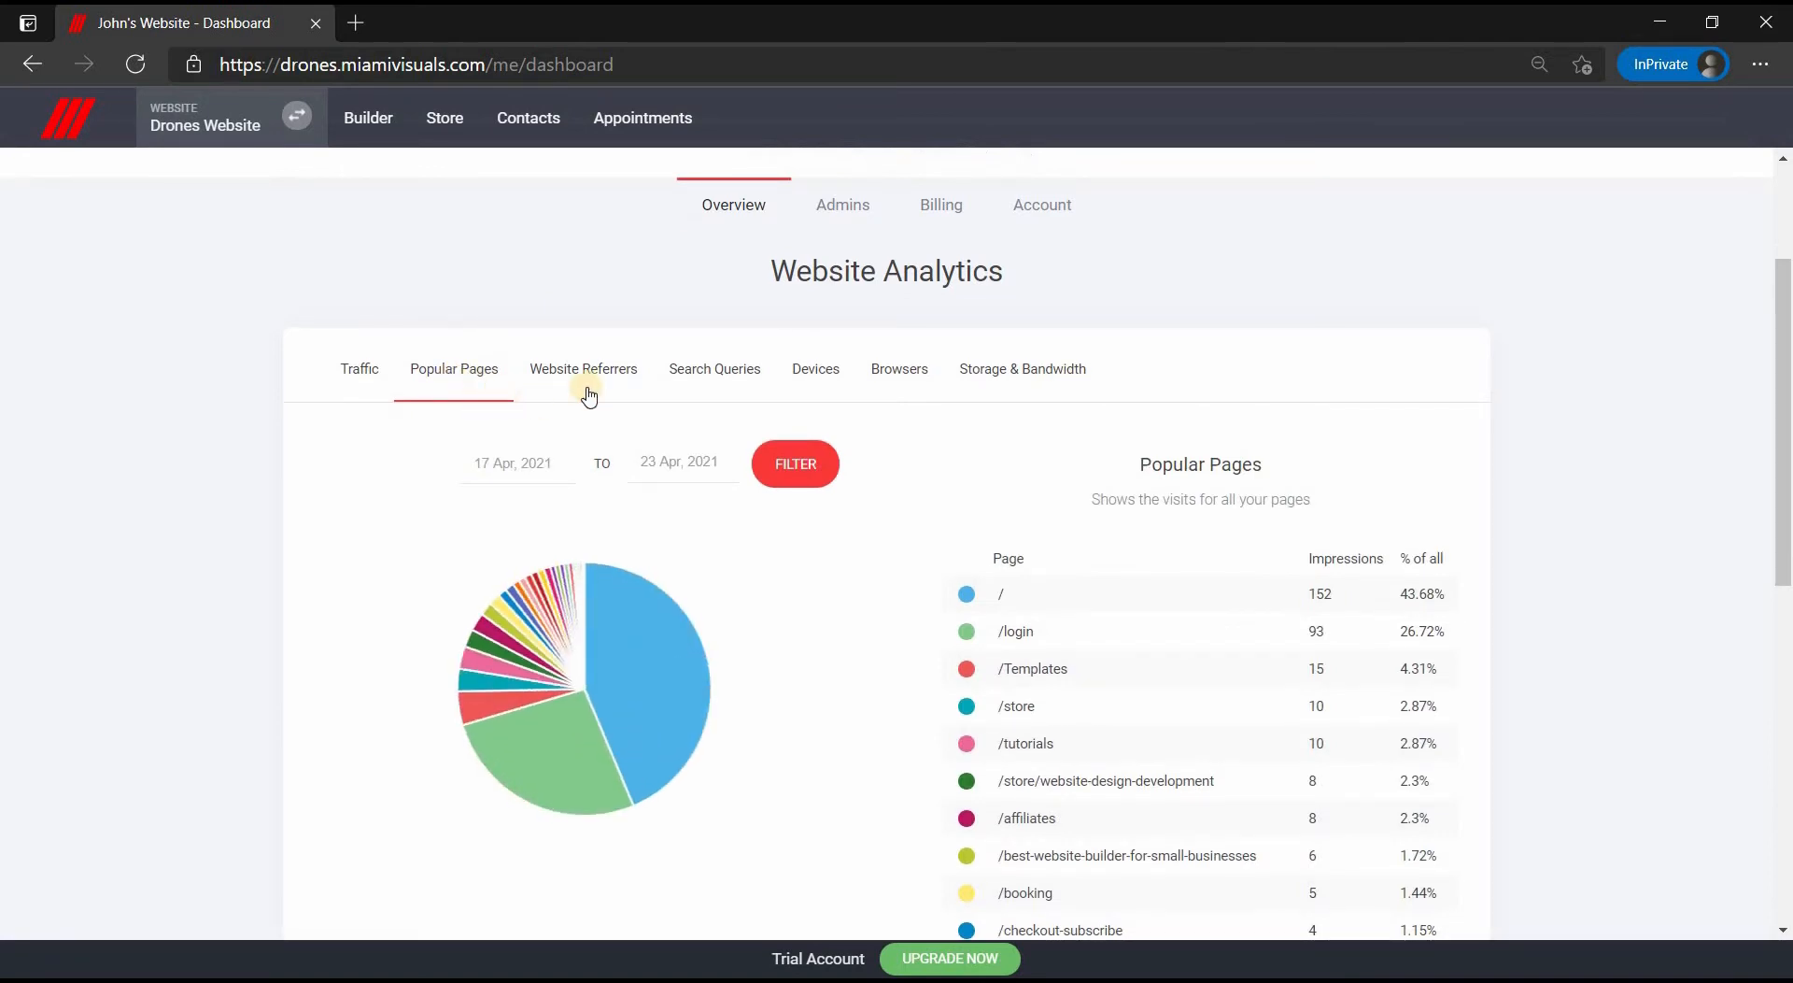
pyautogui.click(619, 370)
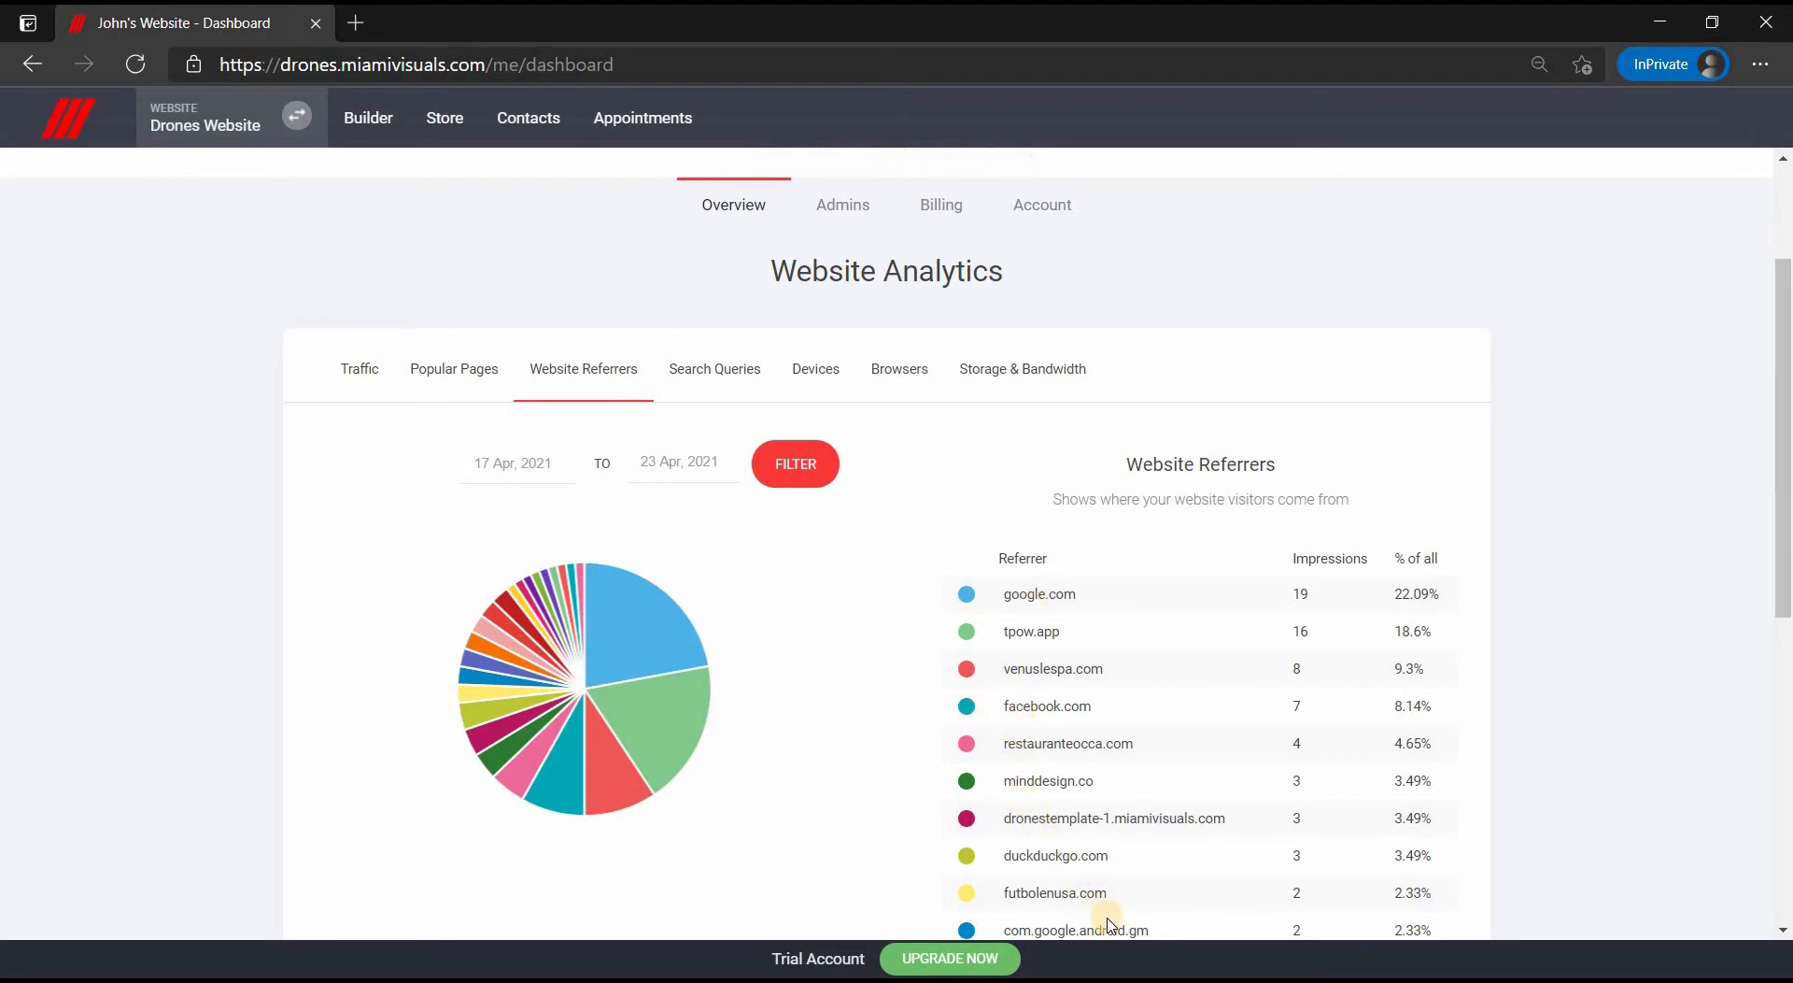
pyautogui.click(727, 371)
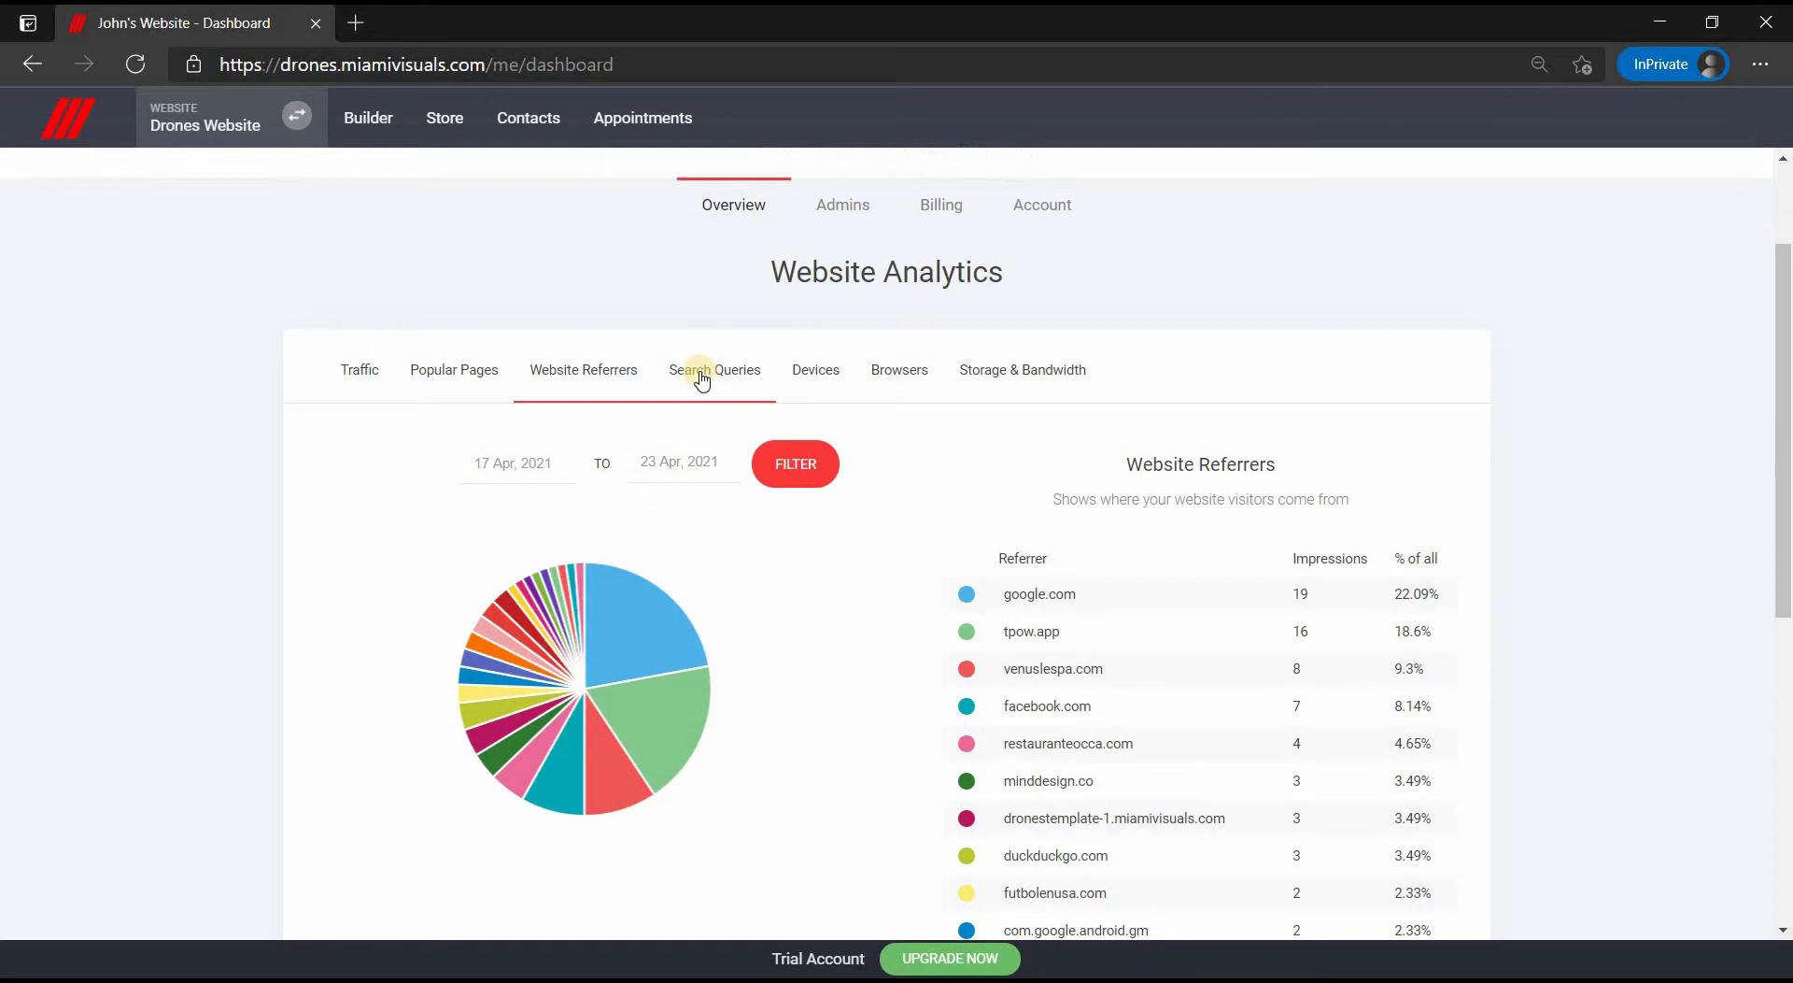
pyautogui.click(824, 373)
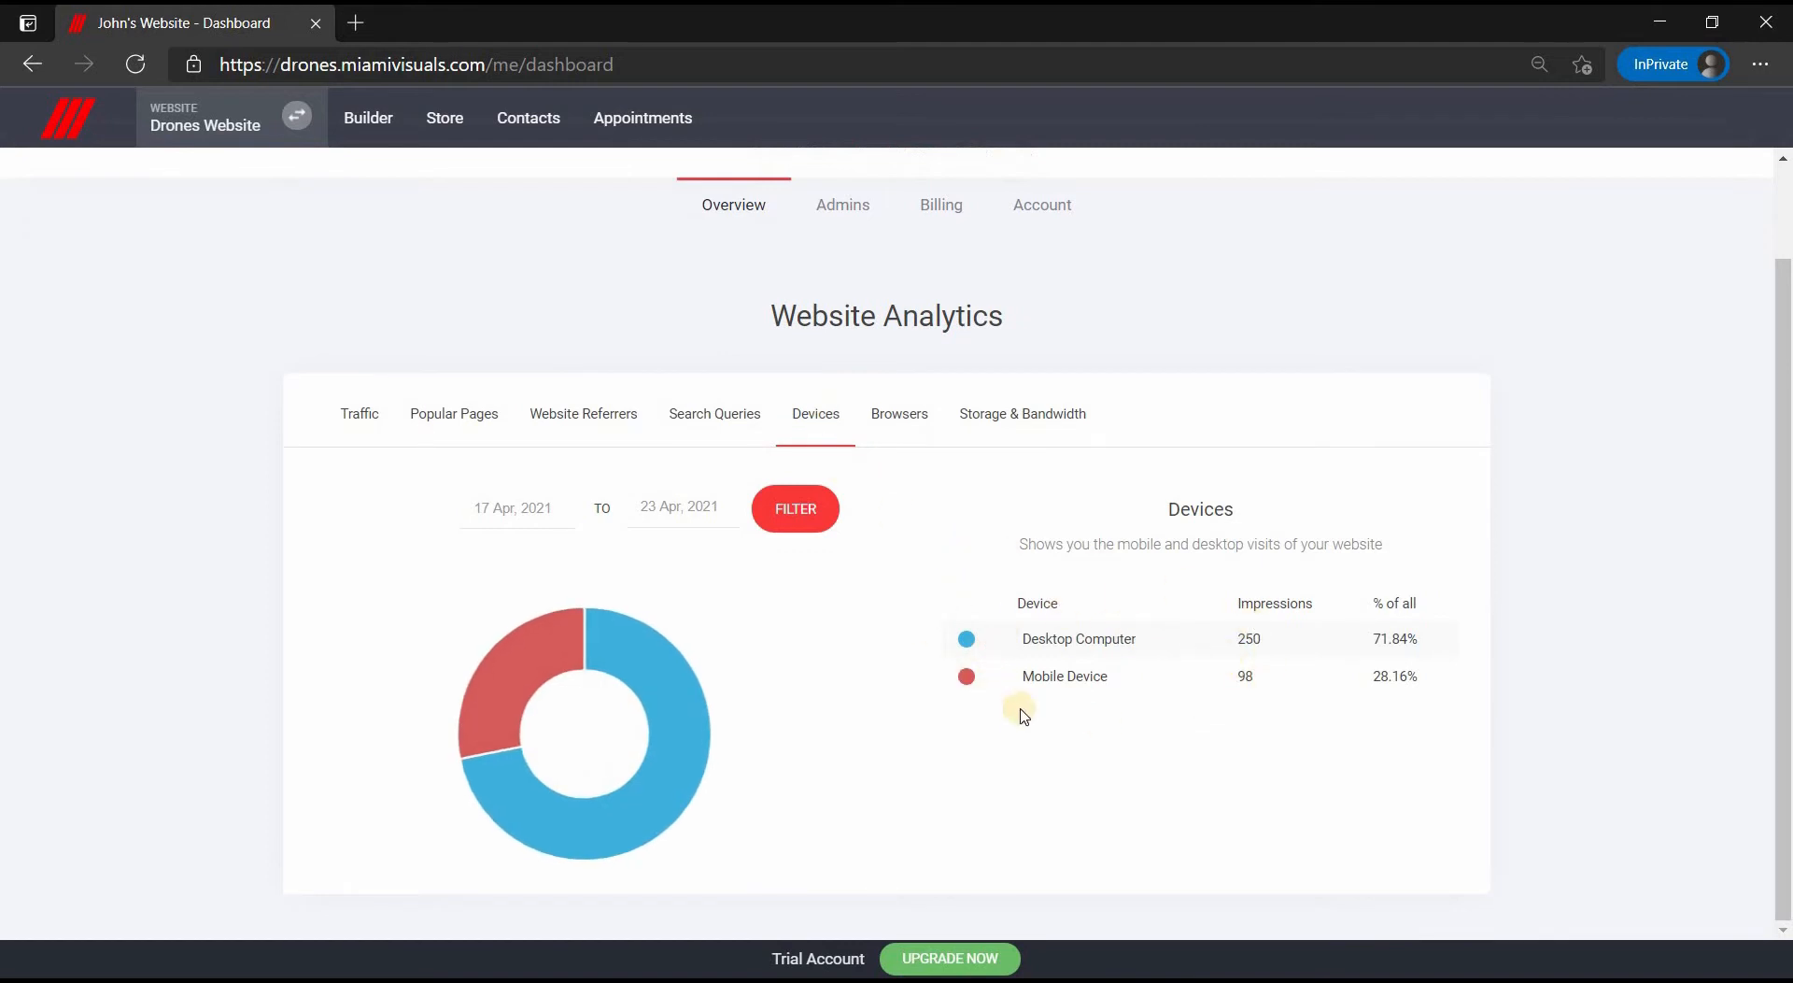
pyautogui.click(923, 439)
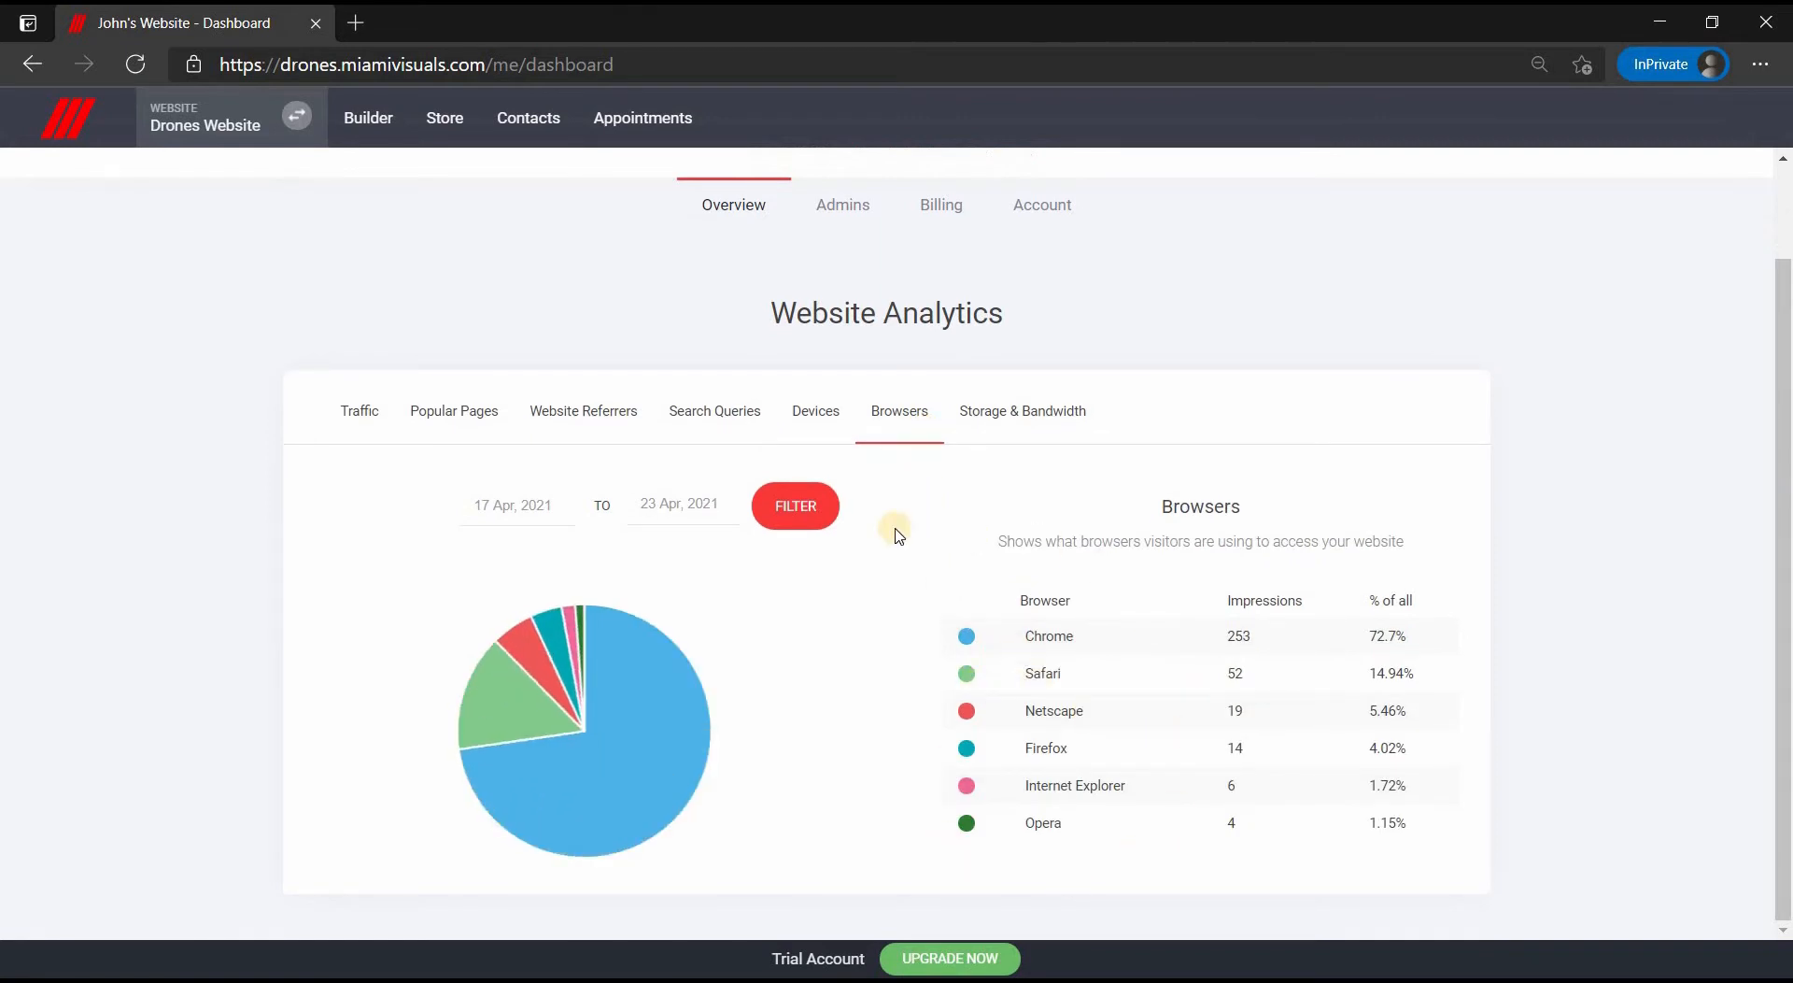
pyautogui.click(1006, 428)
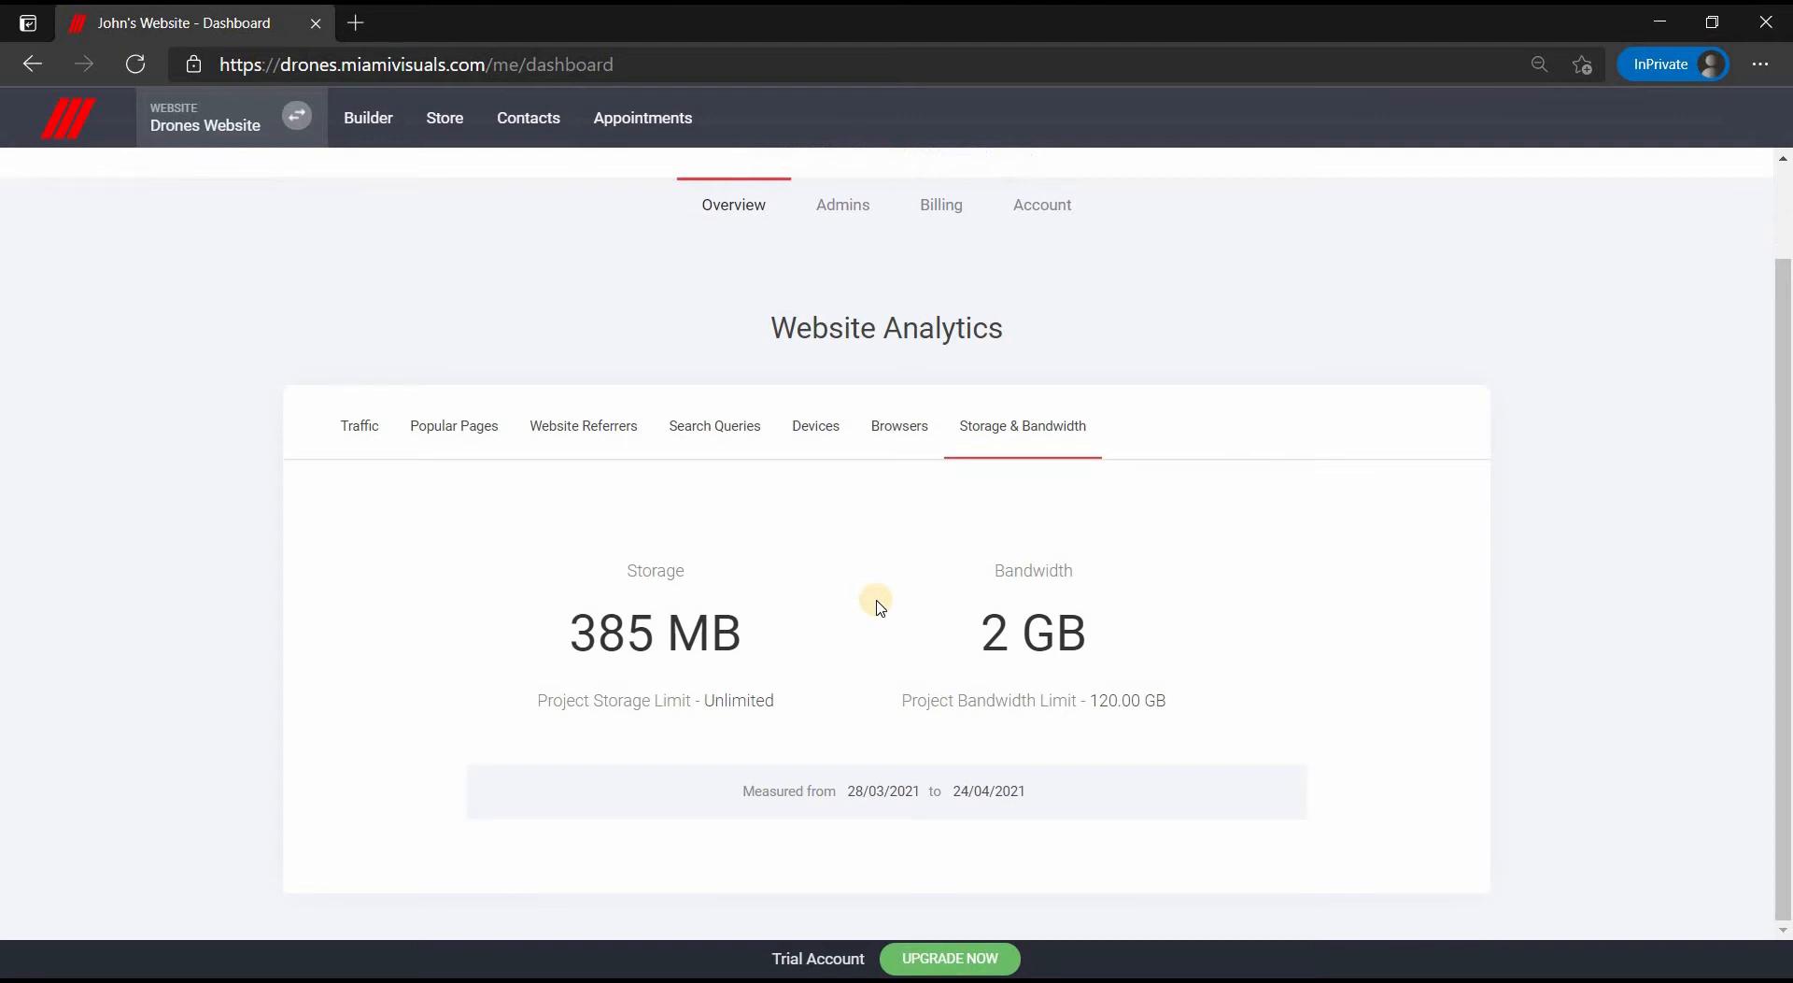
# - Open the project's Admins settings and start adding a new admin
pyautogui.click(843, 198)
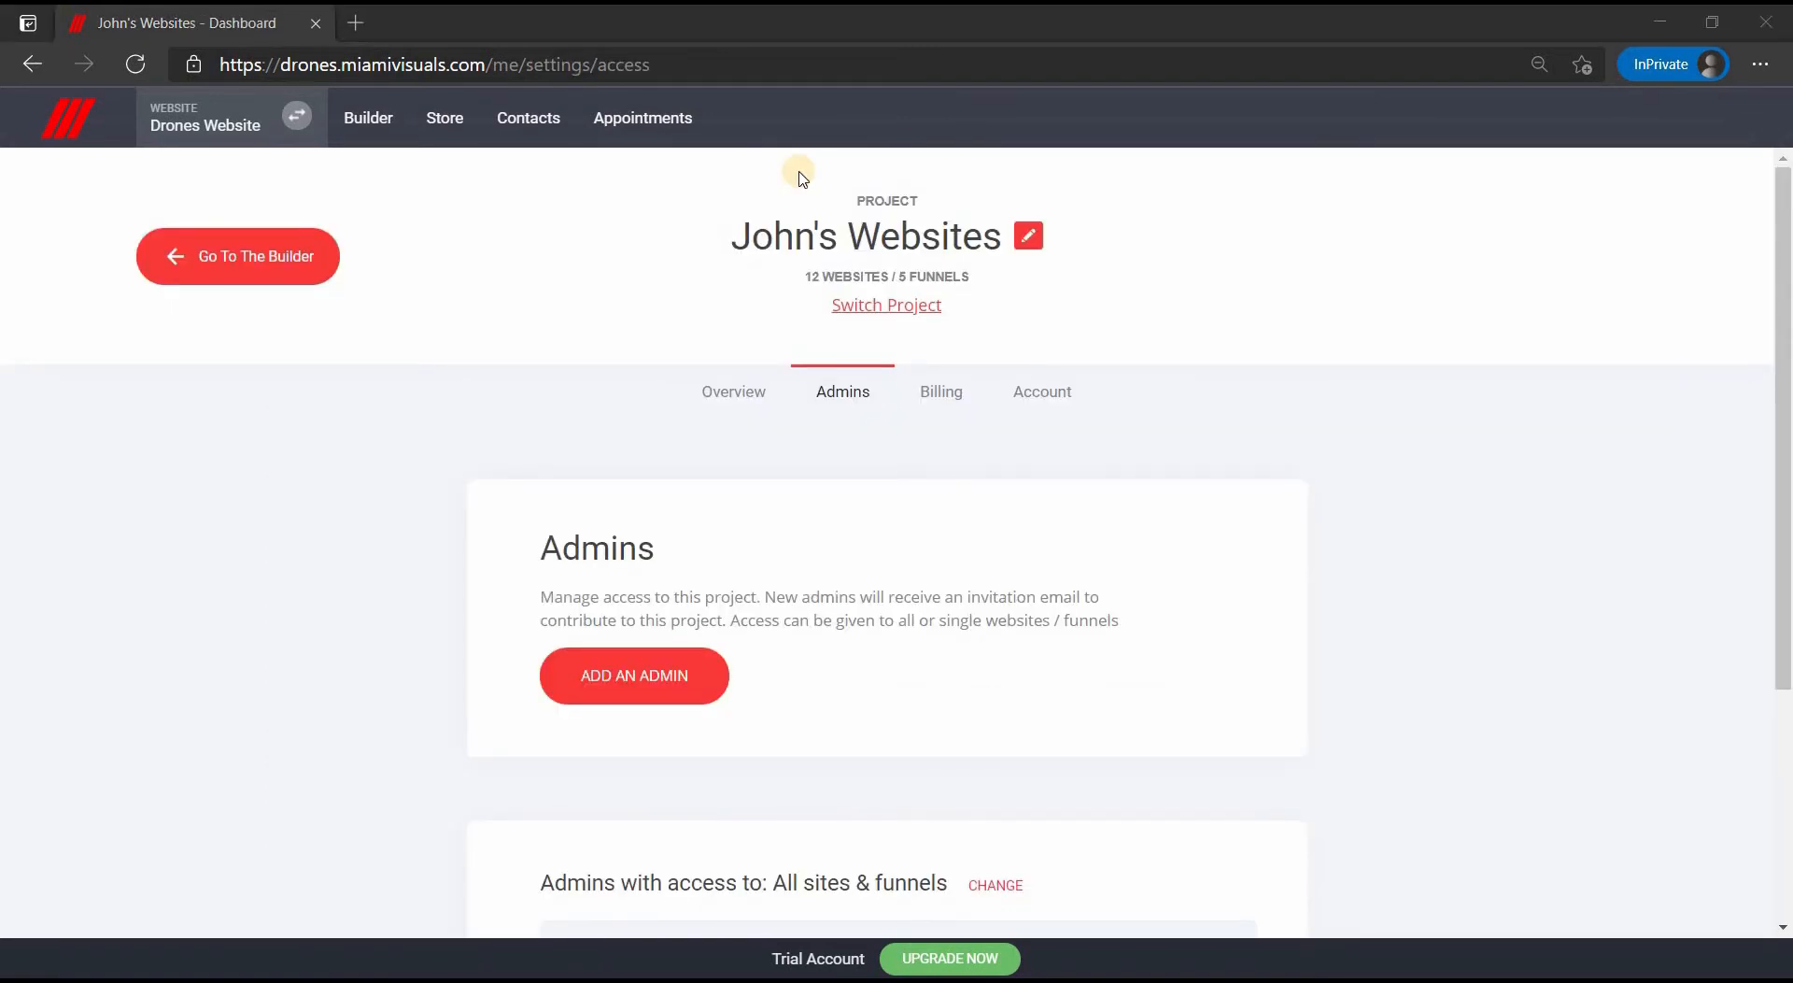
pyautogui.scroll(-3, 800, 177)
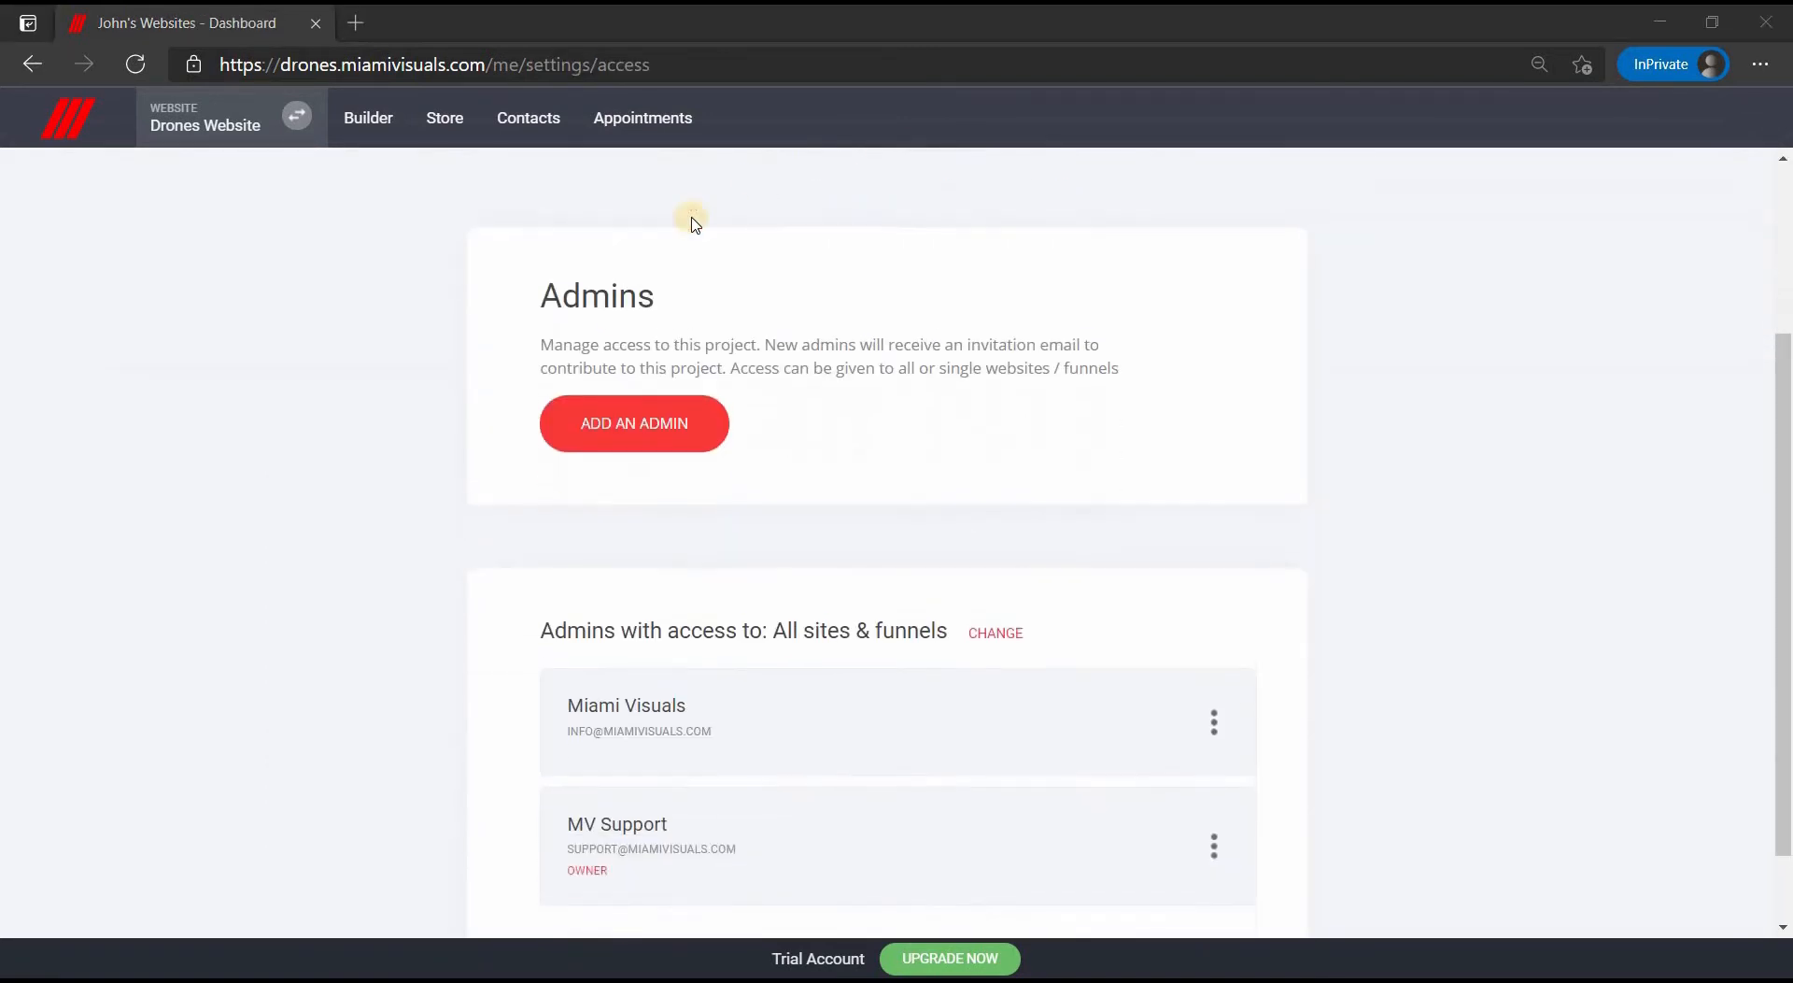
pyautogui.click(660, 433)
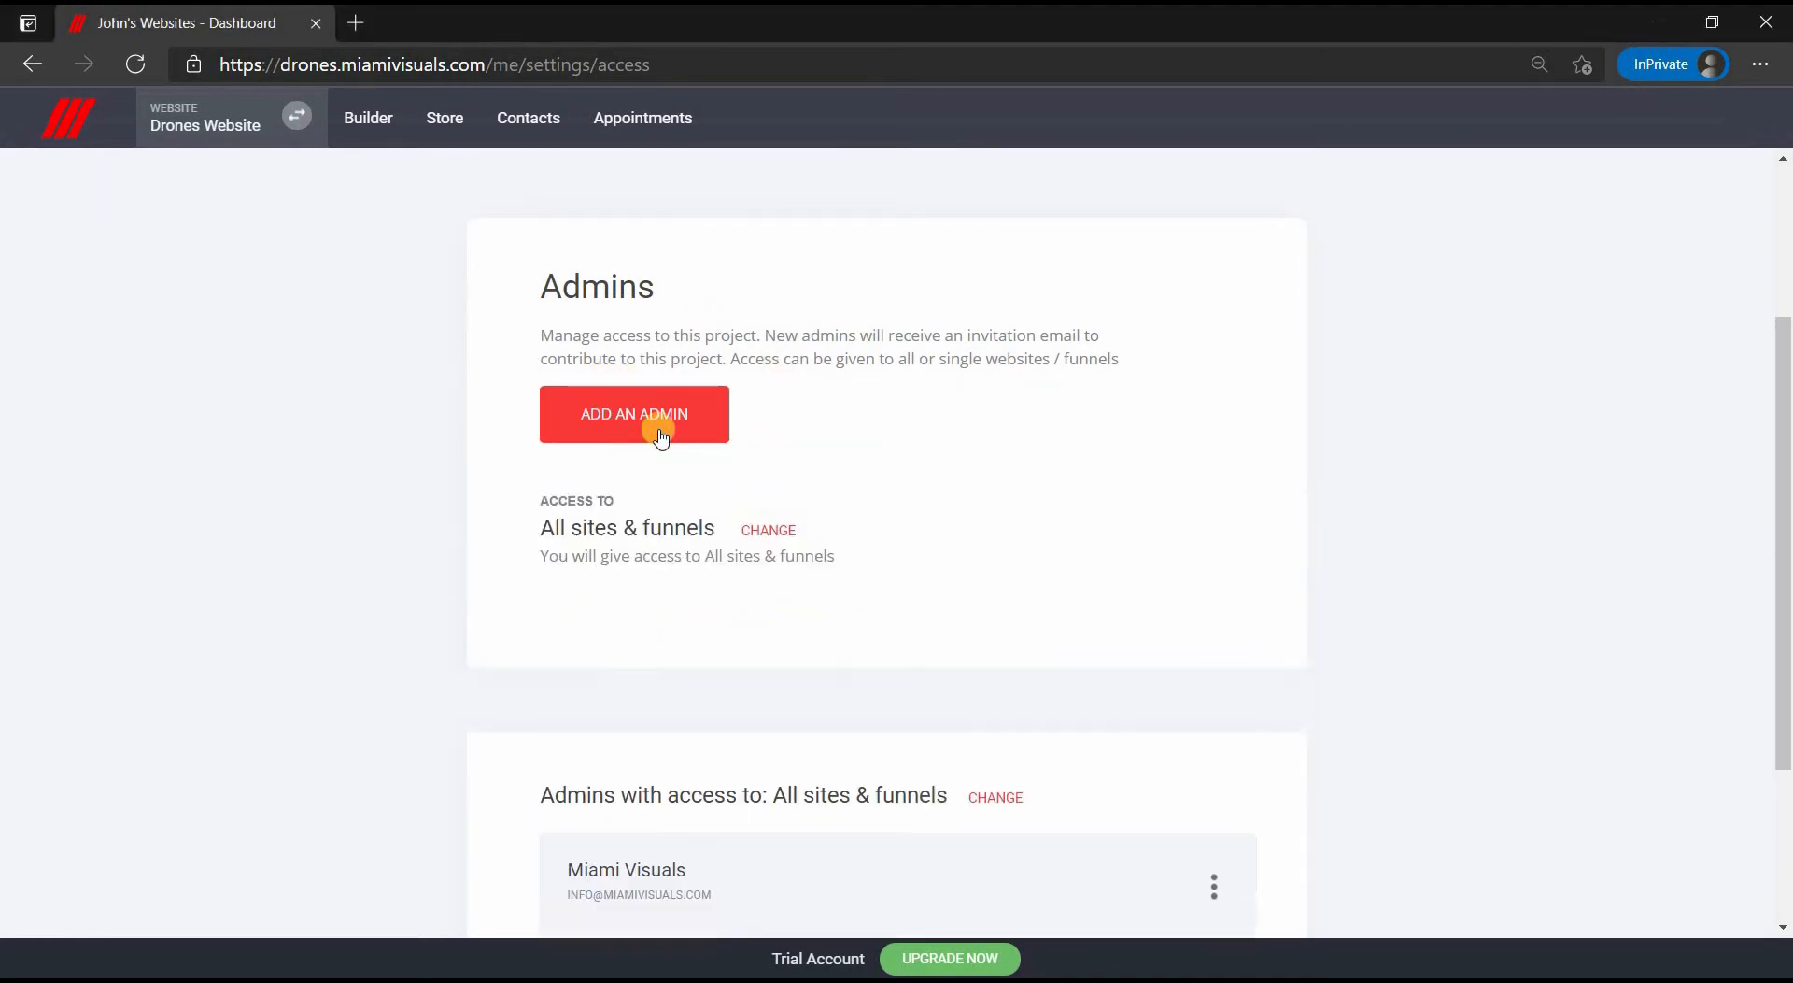
pyautogui.scroll(-3, 663, 436)
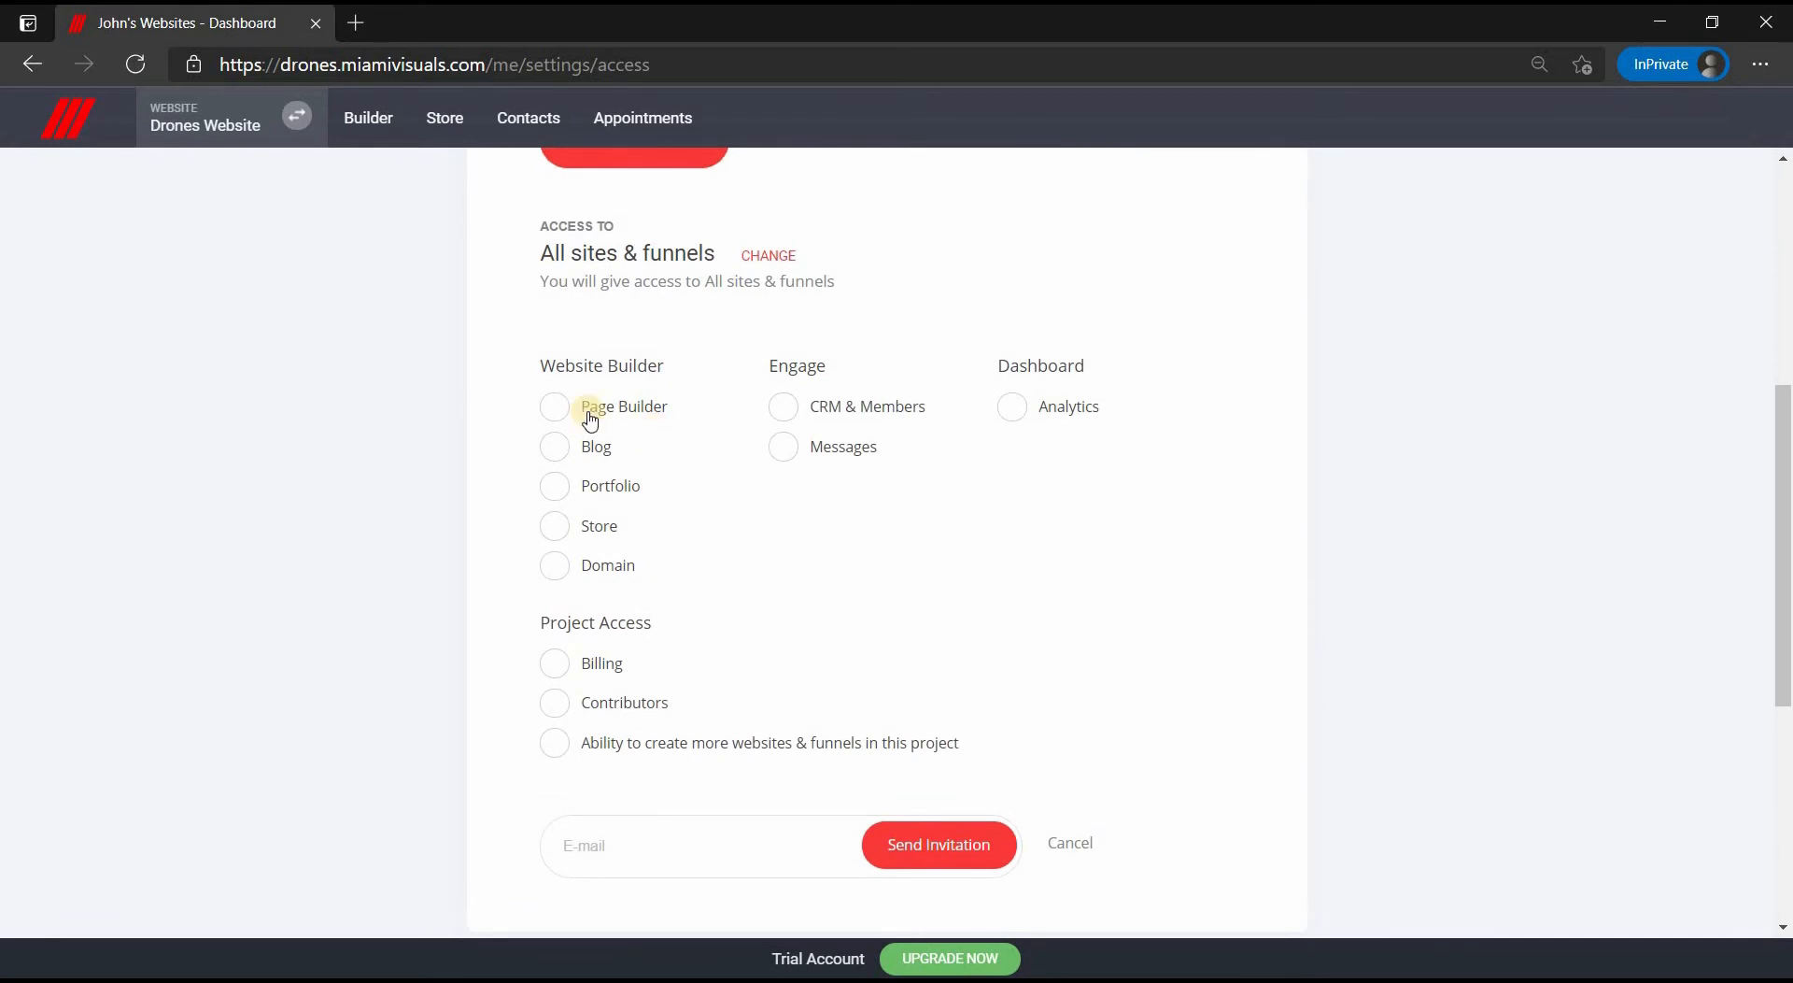
# - Grant the new admin Blog and Store access, enter their e-mail and send the invitation
pyautogui.click(558, 450)
pyautogui.click(556, 527)
pyautogui.click(643, 848)
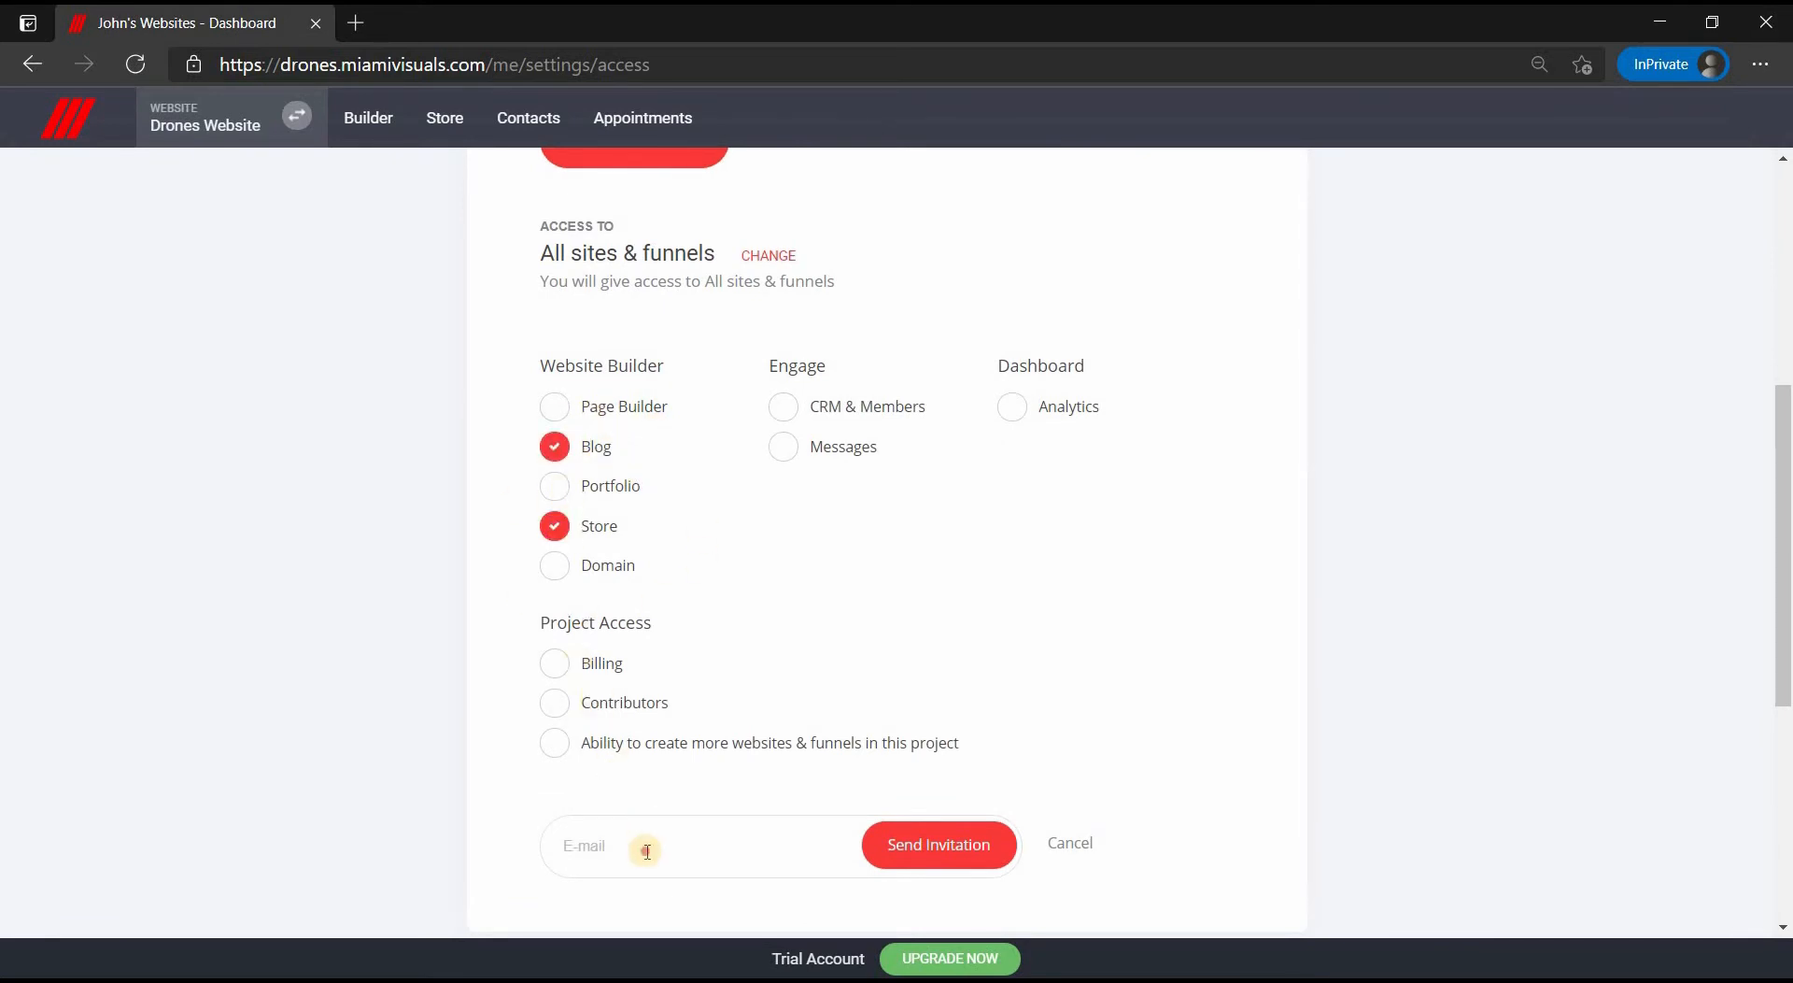
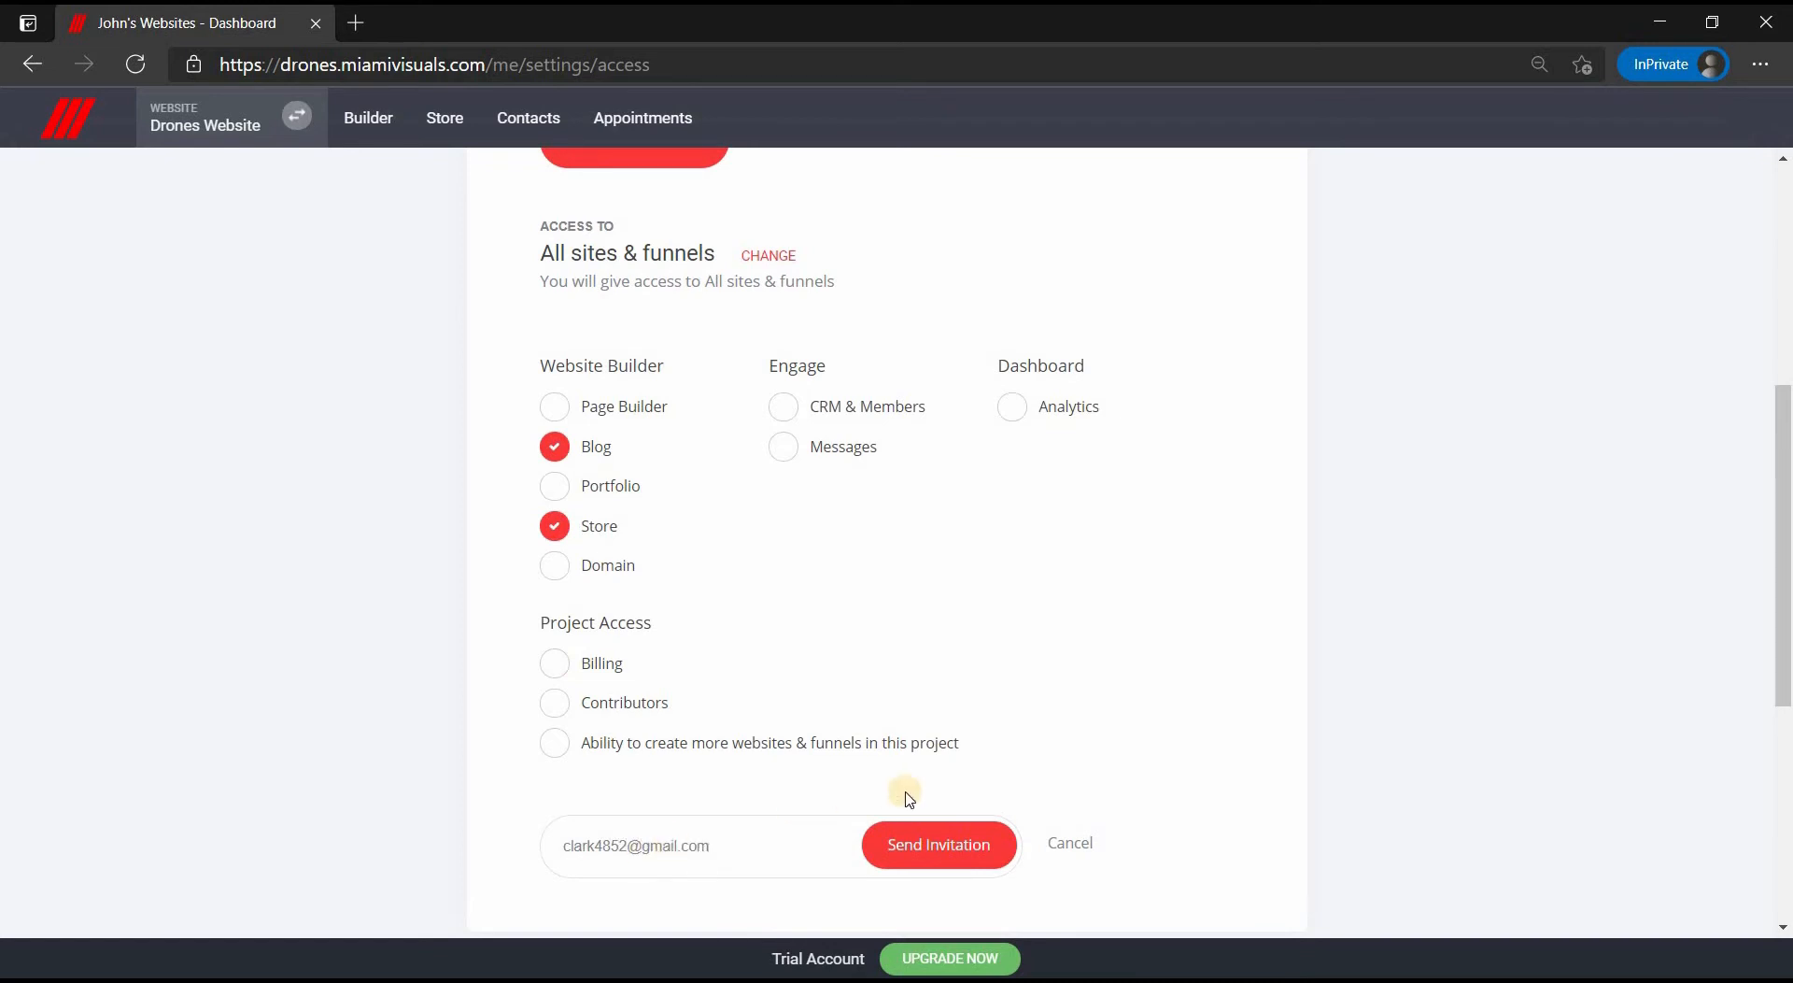
pyautogui.click(968, 859)
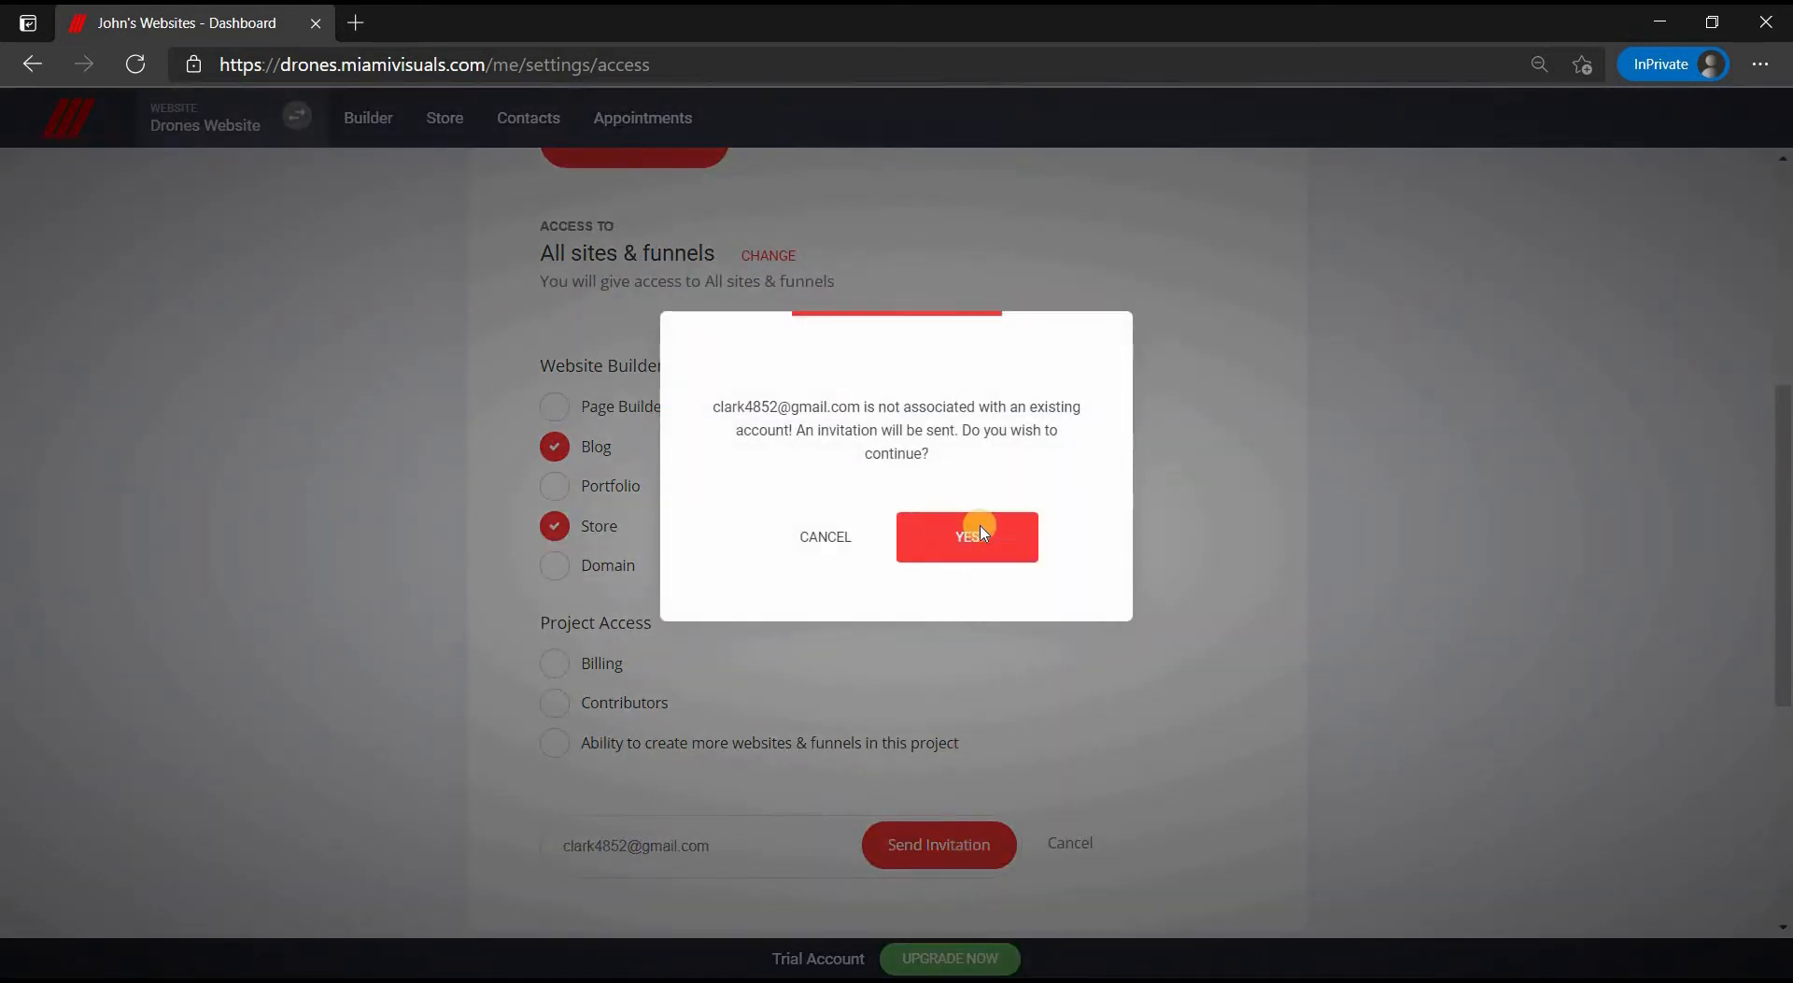
pyautogui.click(974, 529)
pyautogui.scroll(-6, 981, 531)
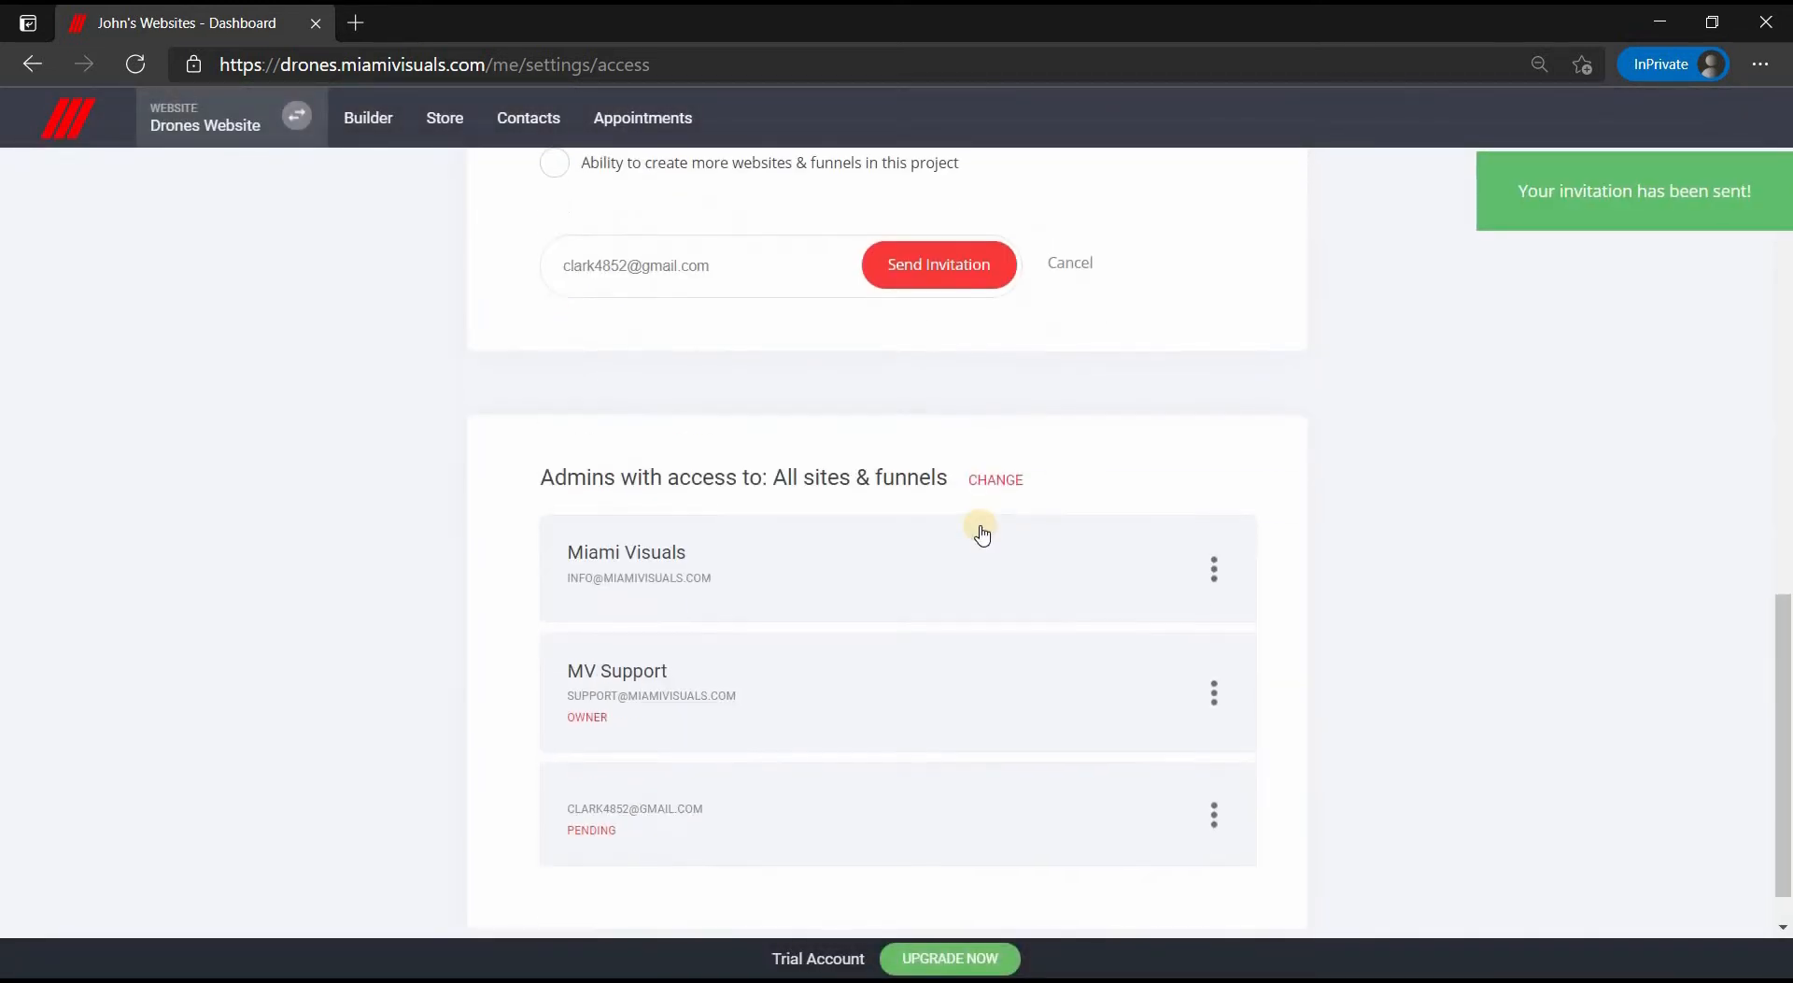
# - Add Page Builder, Portfolio and Domain access to the pending admin's permissions
pyautogui.click(1225, 815)
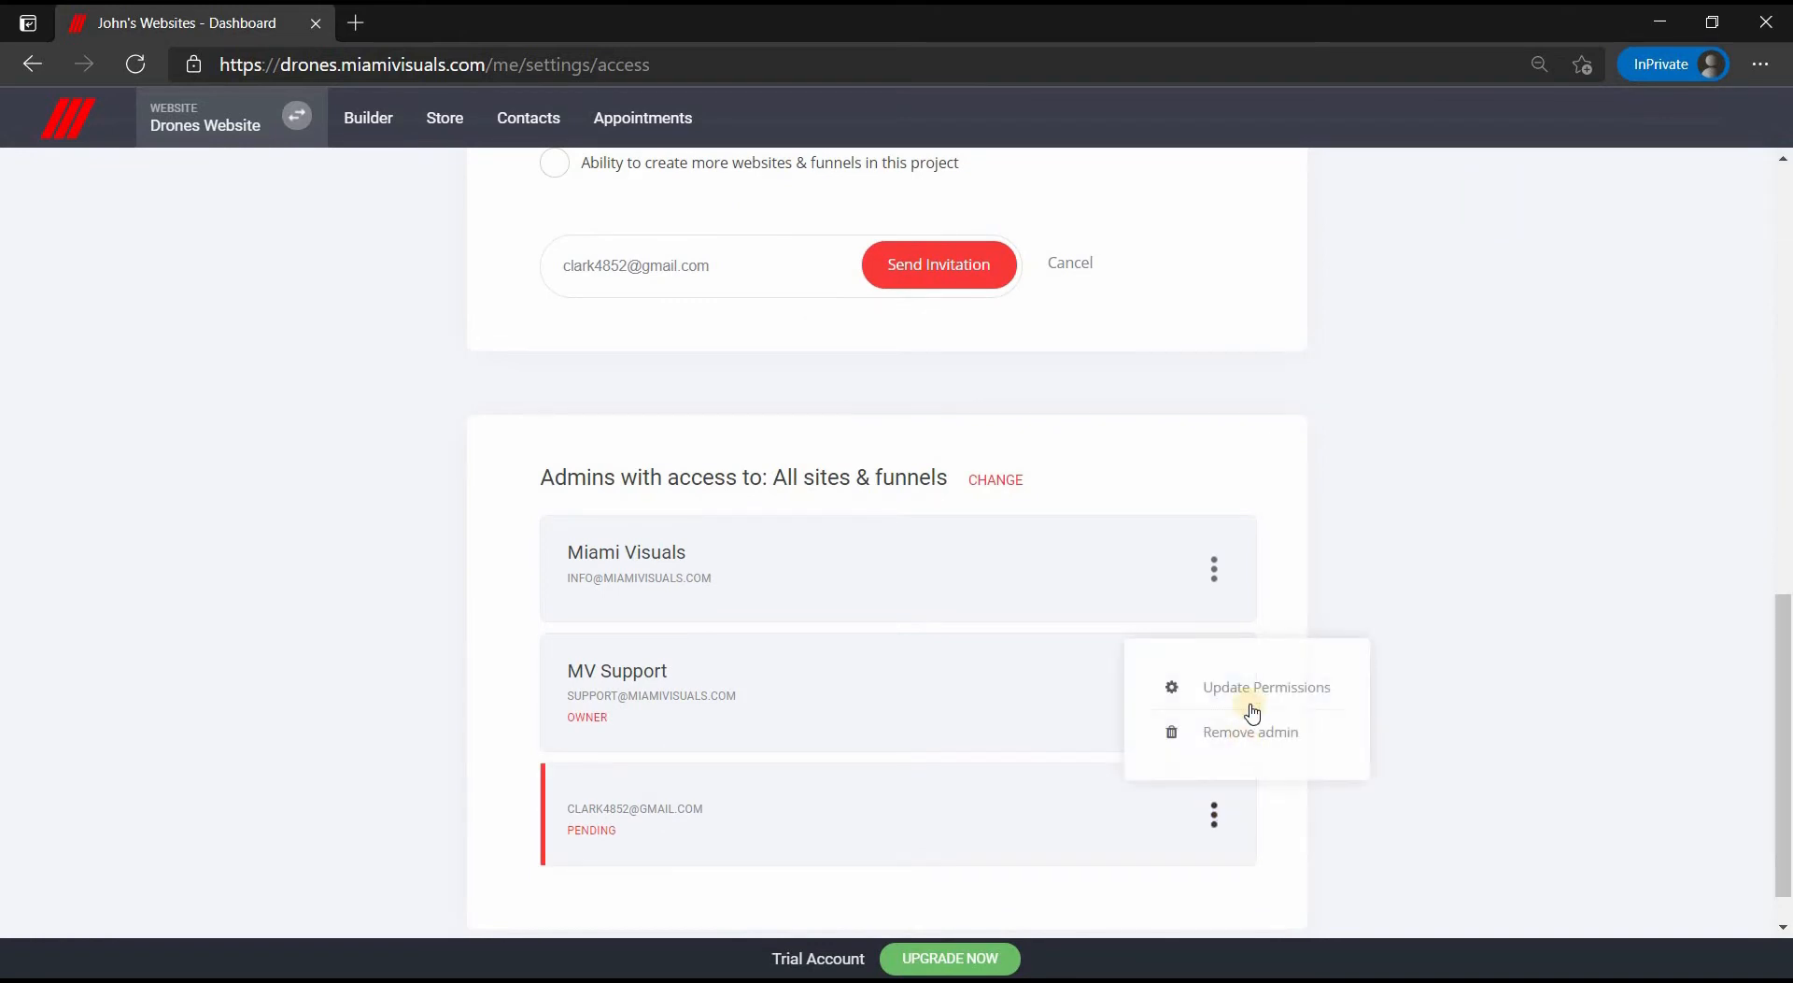
pyautogui.click(1254, 683)
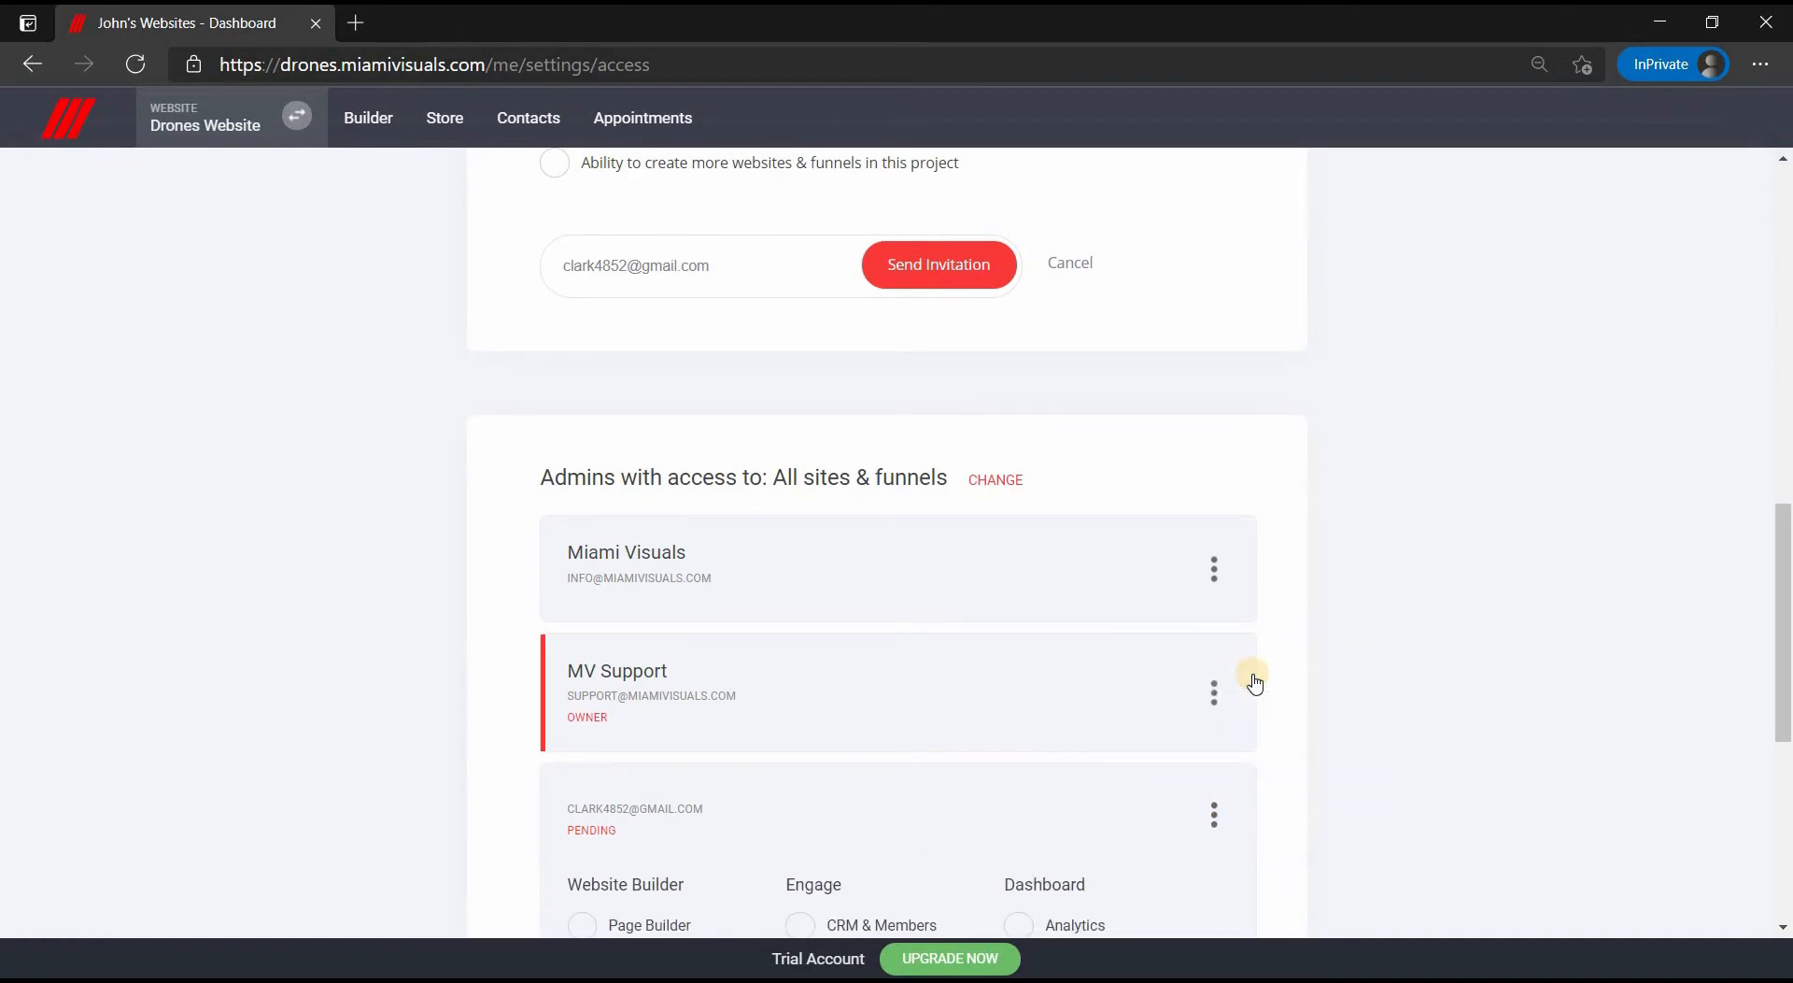
pyautogui.scroll(-5, 1254, 681)
pyautogui.click(616, 451)
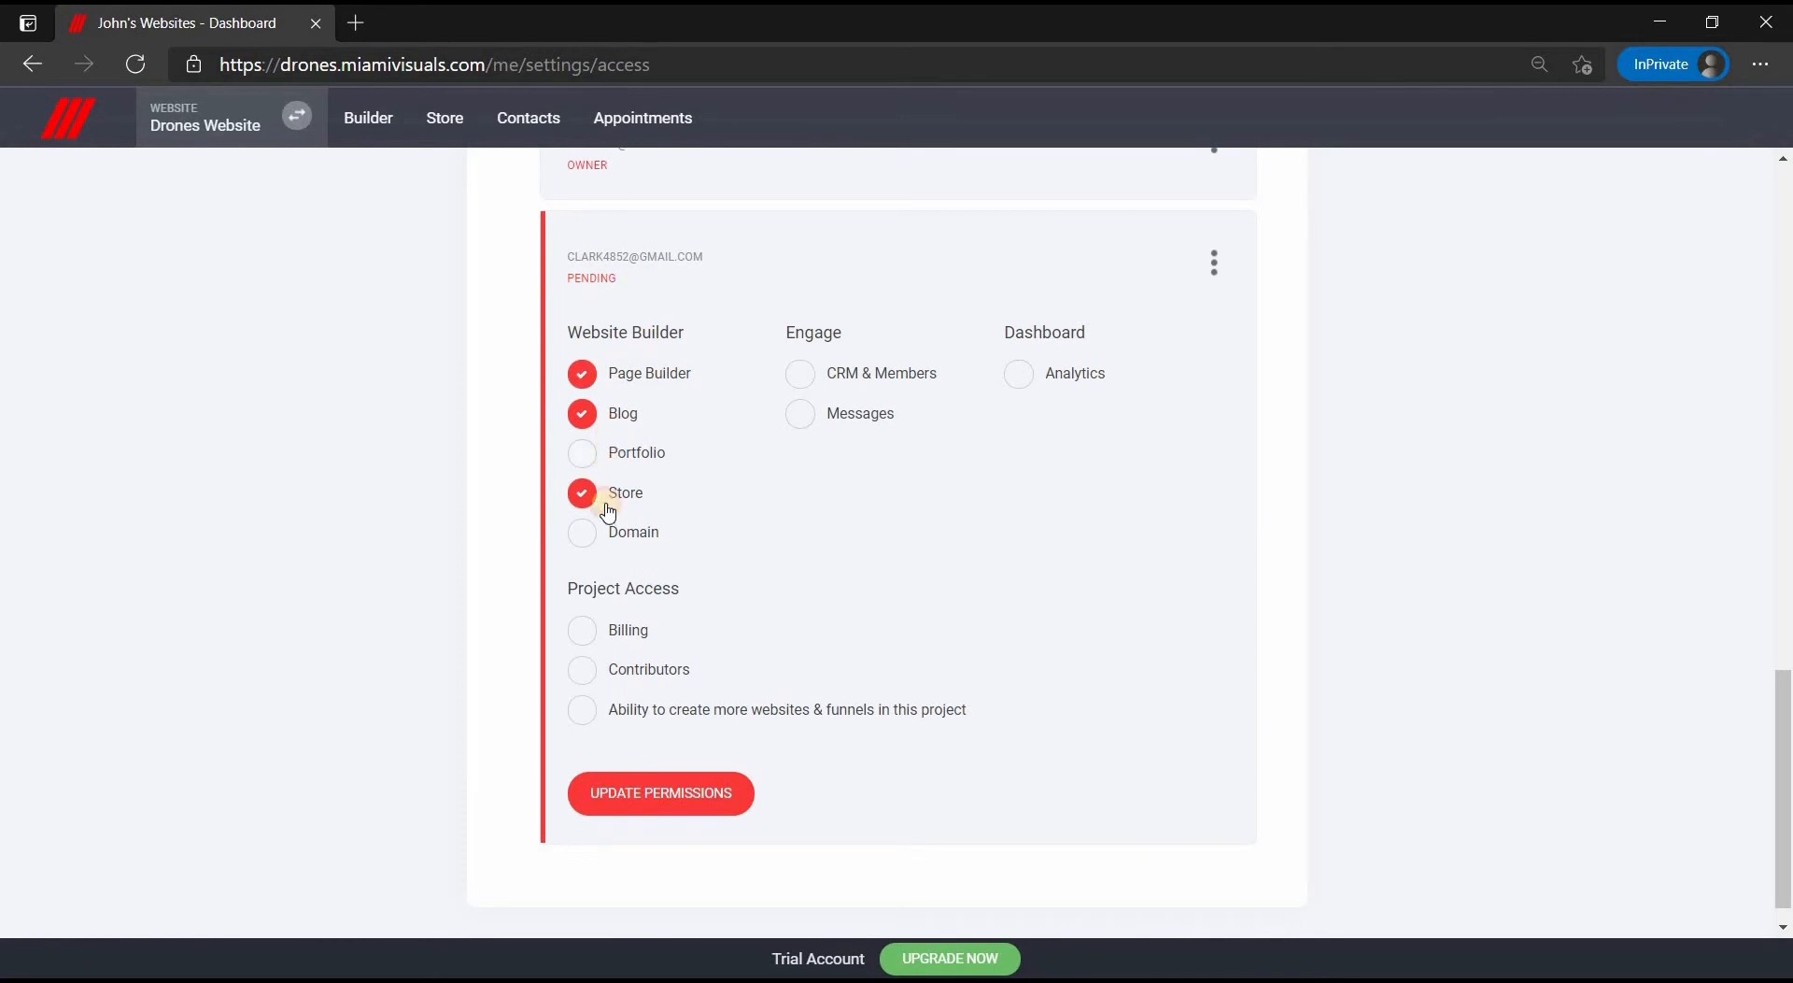
pyautogui.click(607, 532)
pyautogui.click(644, 793)
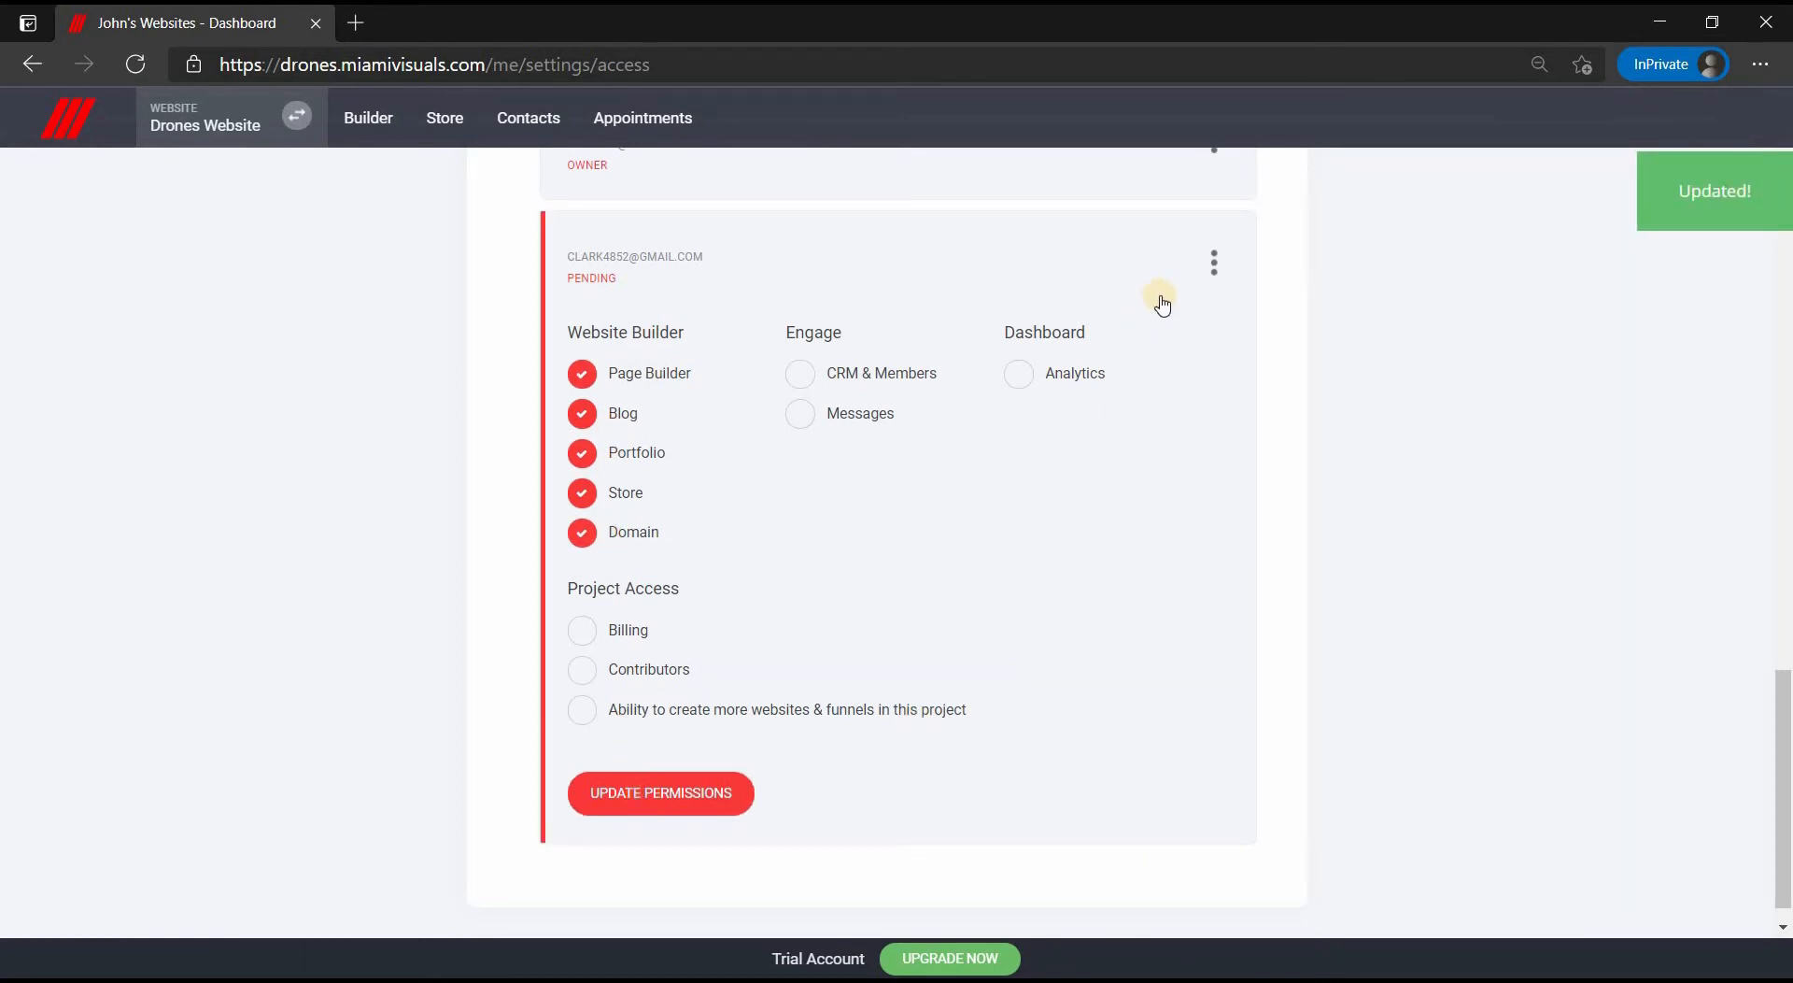
# - Remove the pending admin from the project
pyautogui.click(1216, 260)
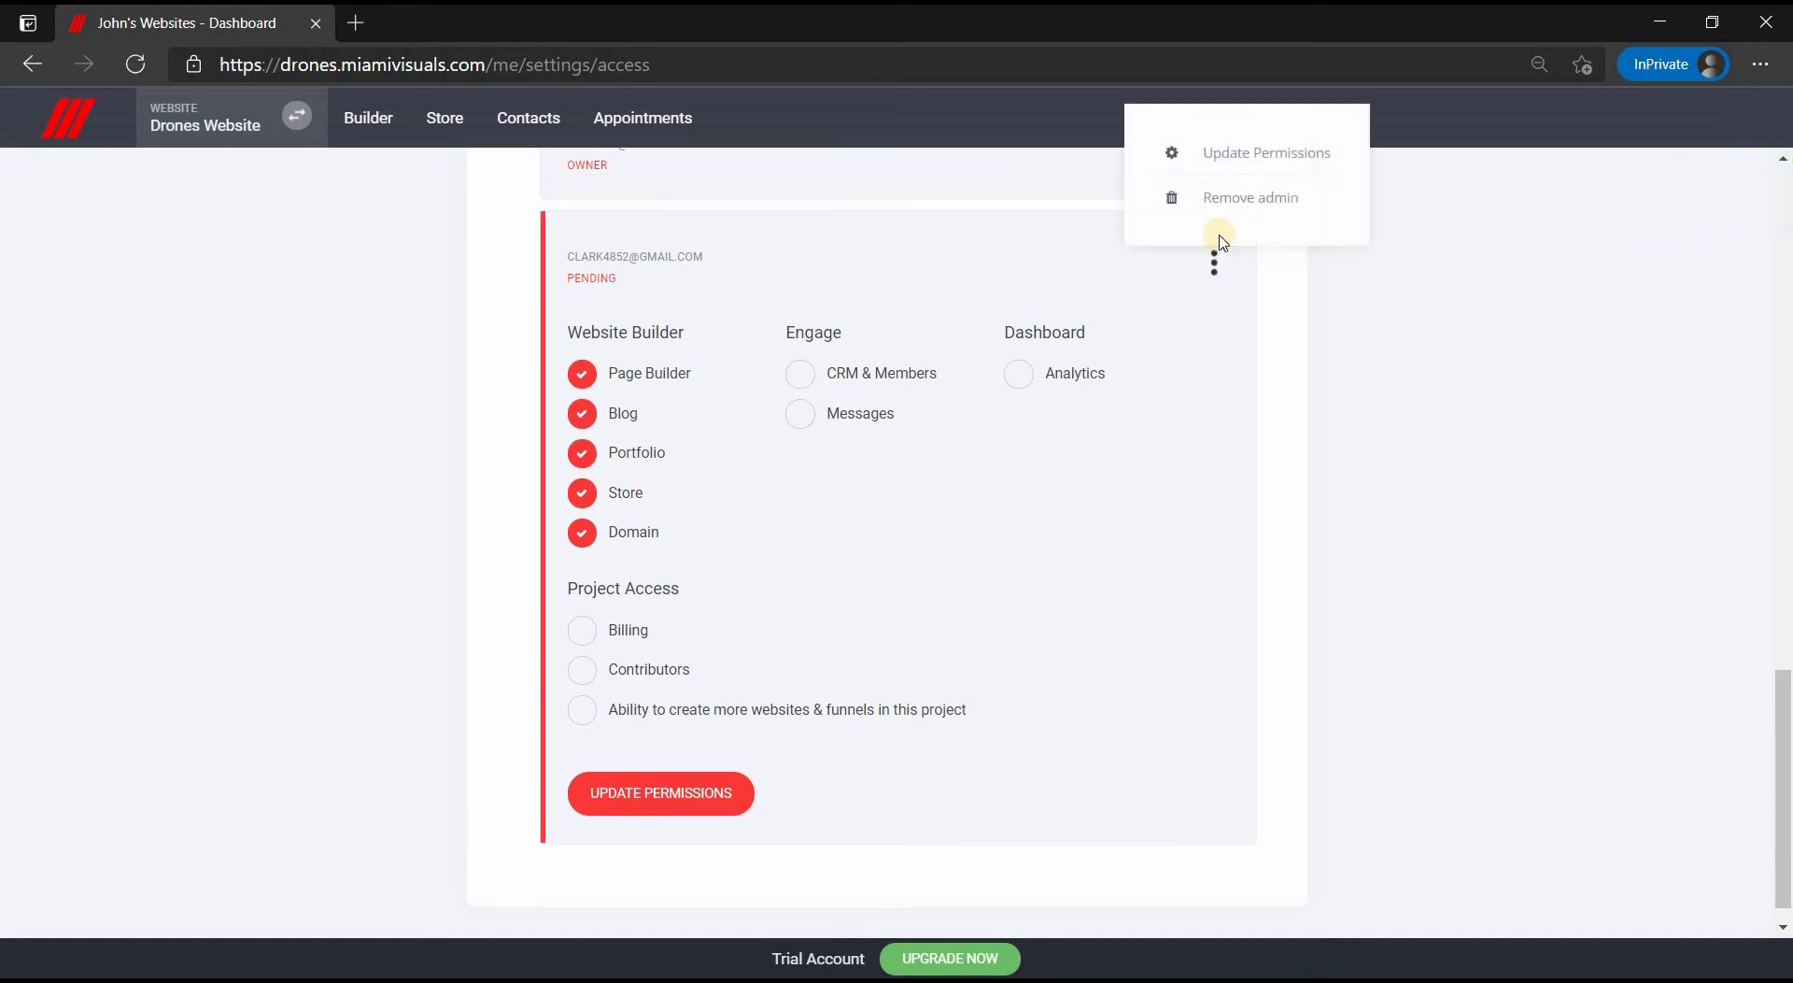
pyautogui.click(1242, 191)
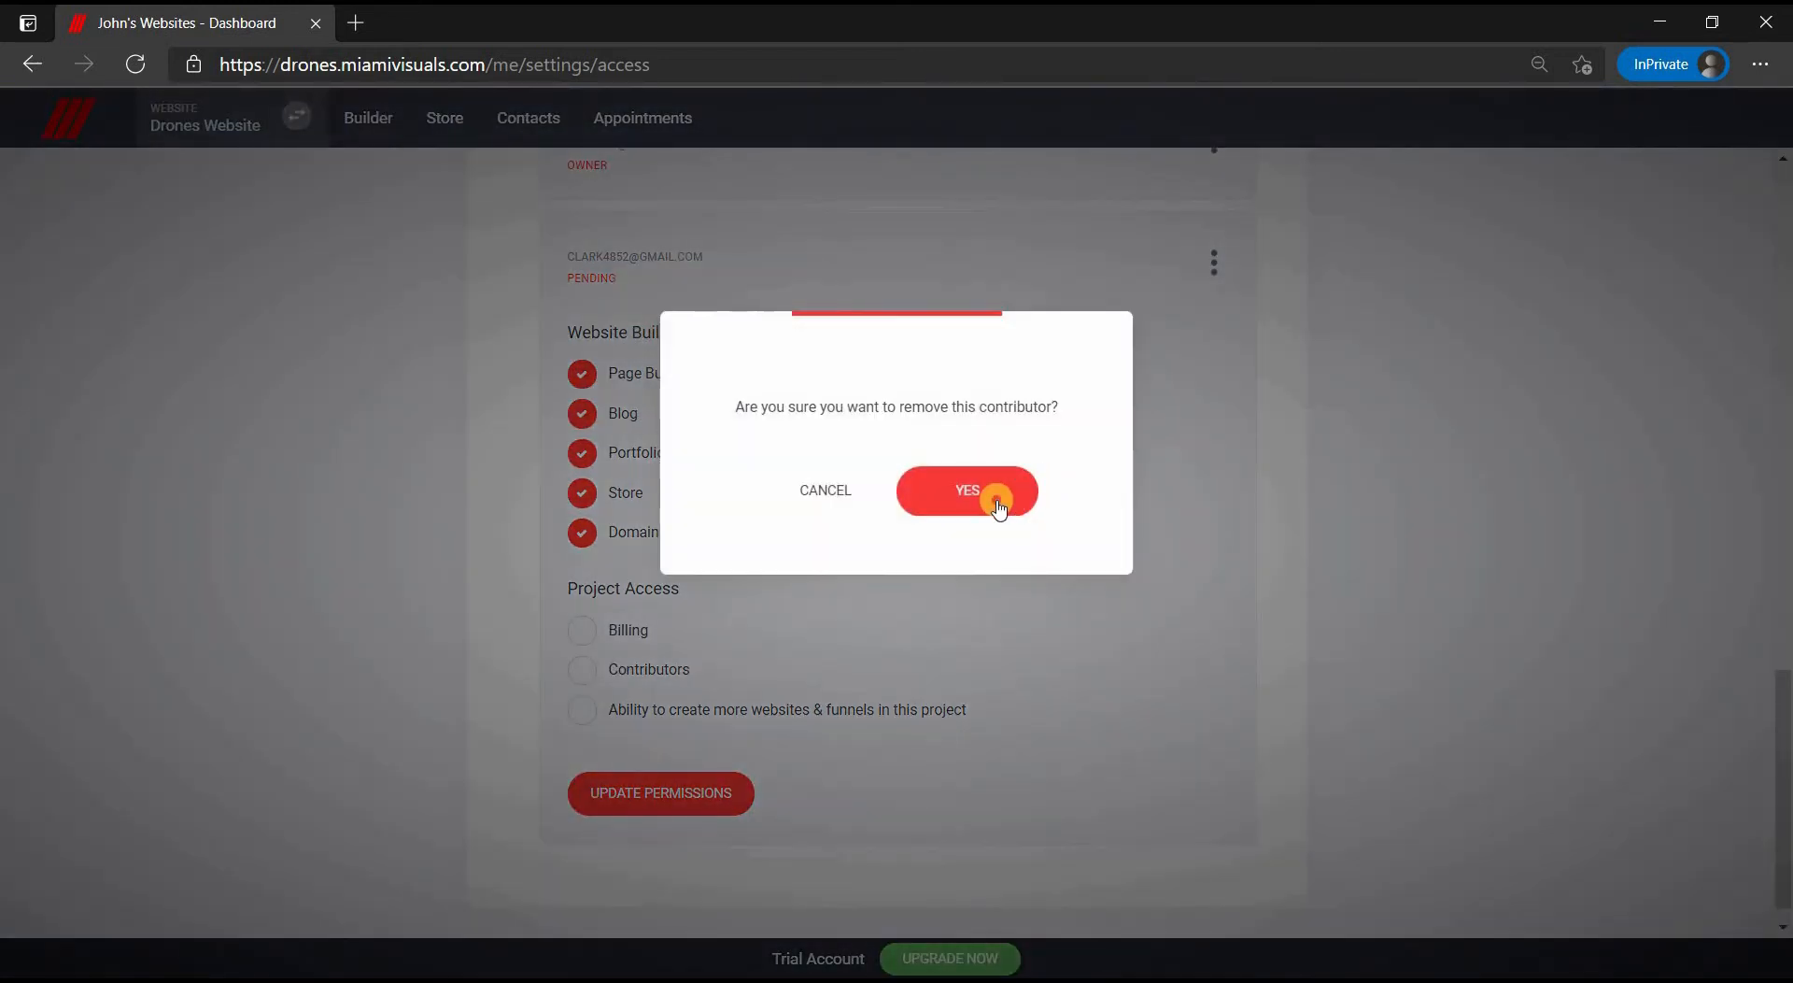
pyautogui.click(996, 503)
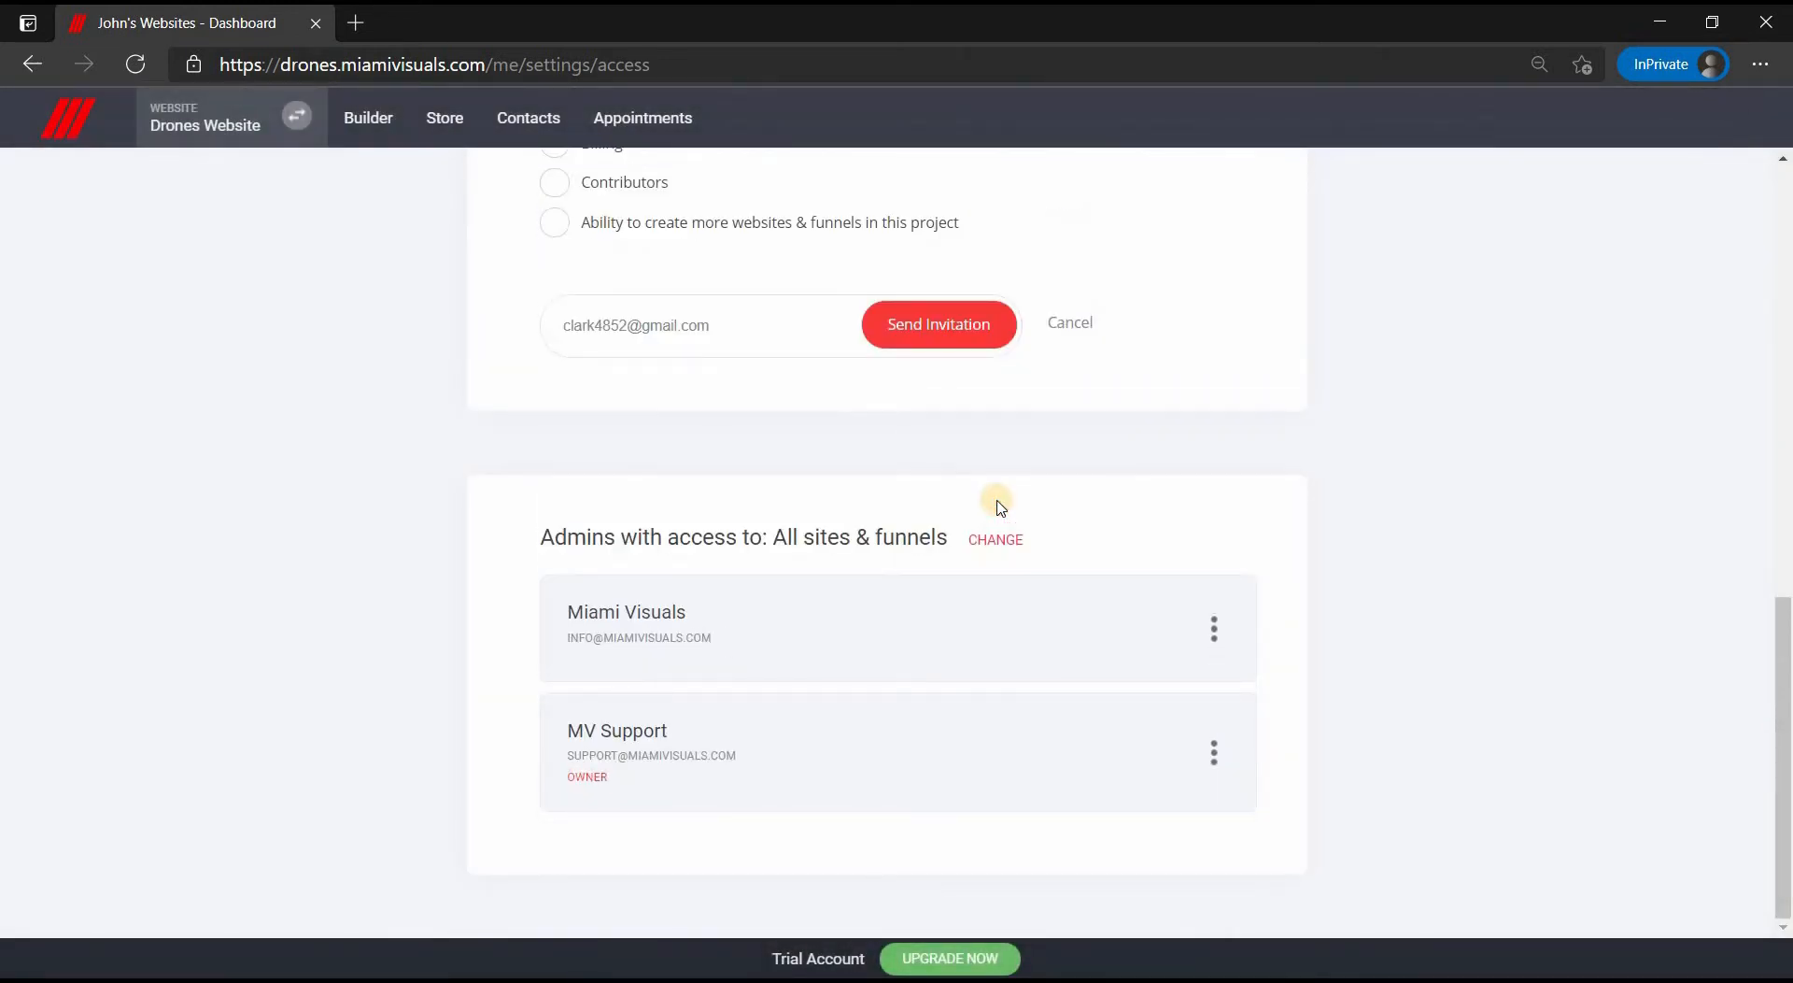
pyautogui.scroll(10, 1001, 507)
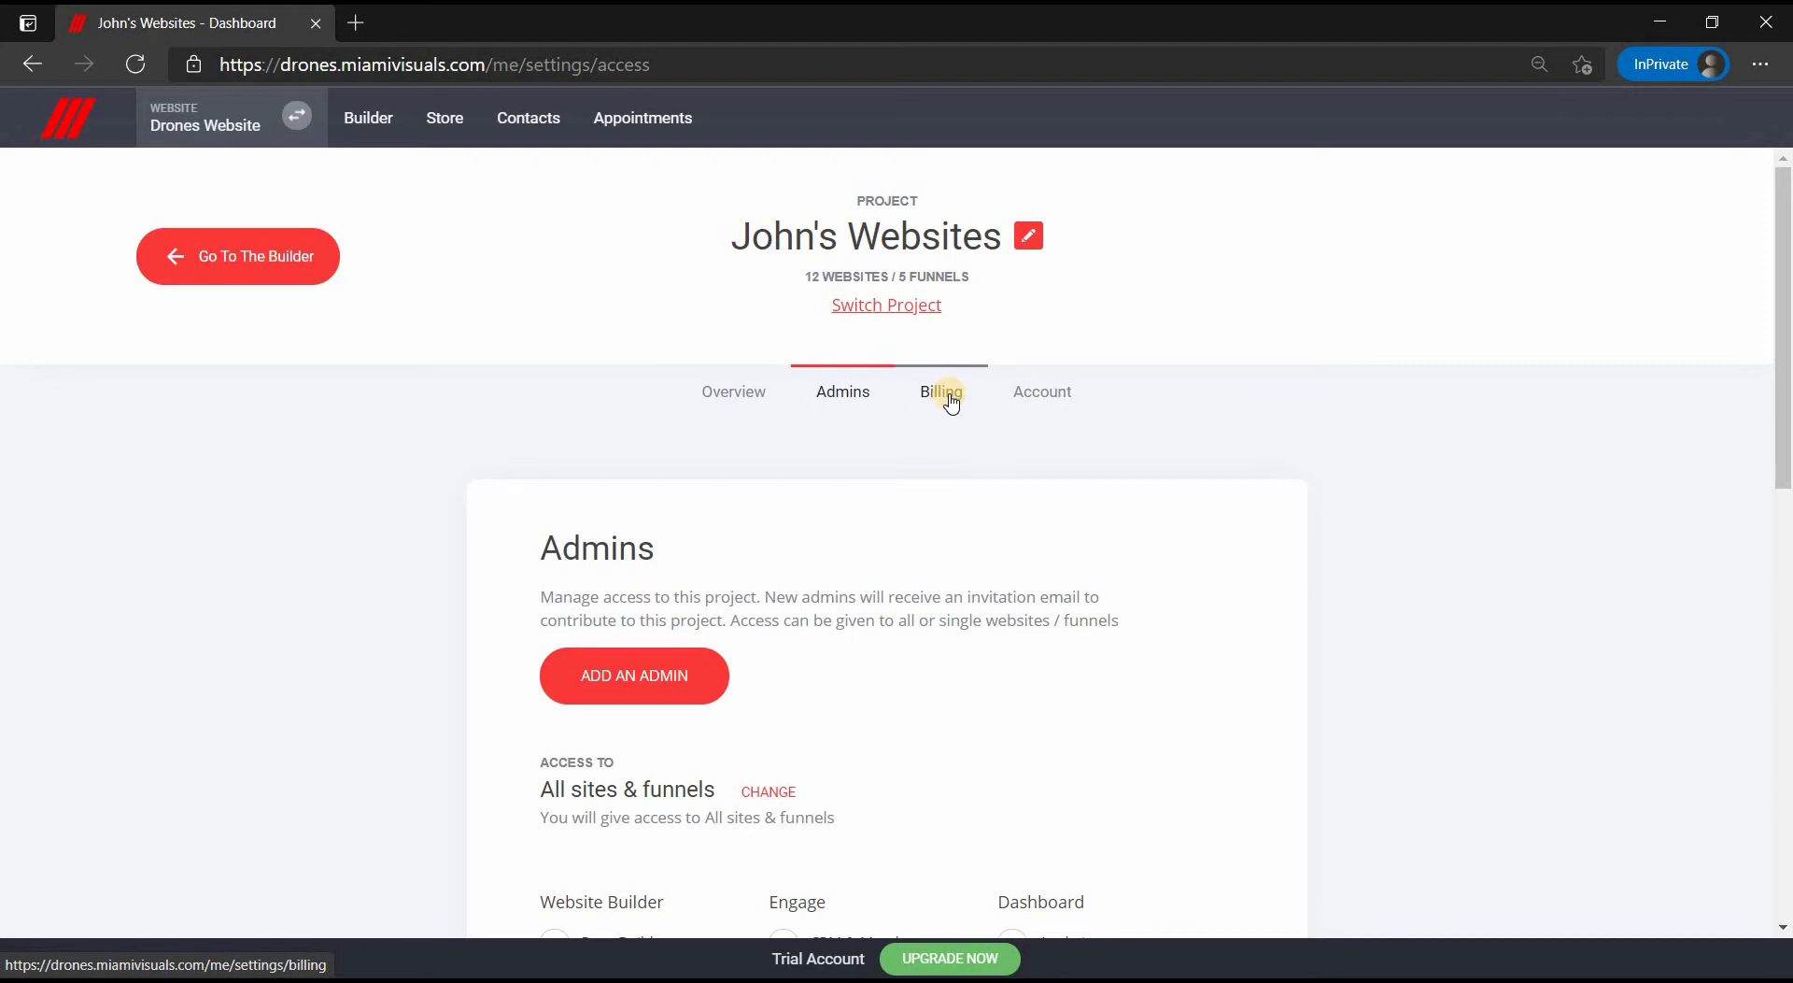
# - Review Account Settings, keeping the interface language as English, then go to Contacts
pyautogui.click(1074, 406)
pyautogui.scroll(-3, 1073, 396)
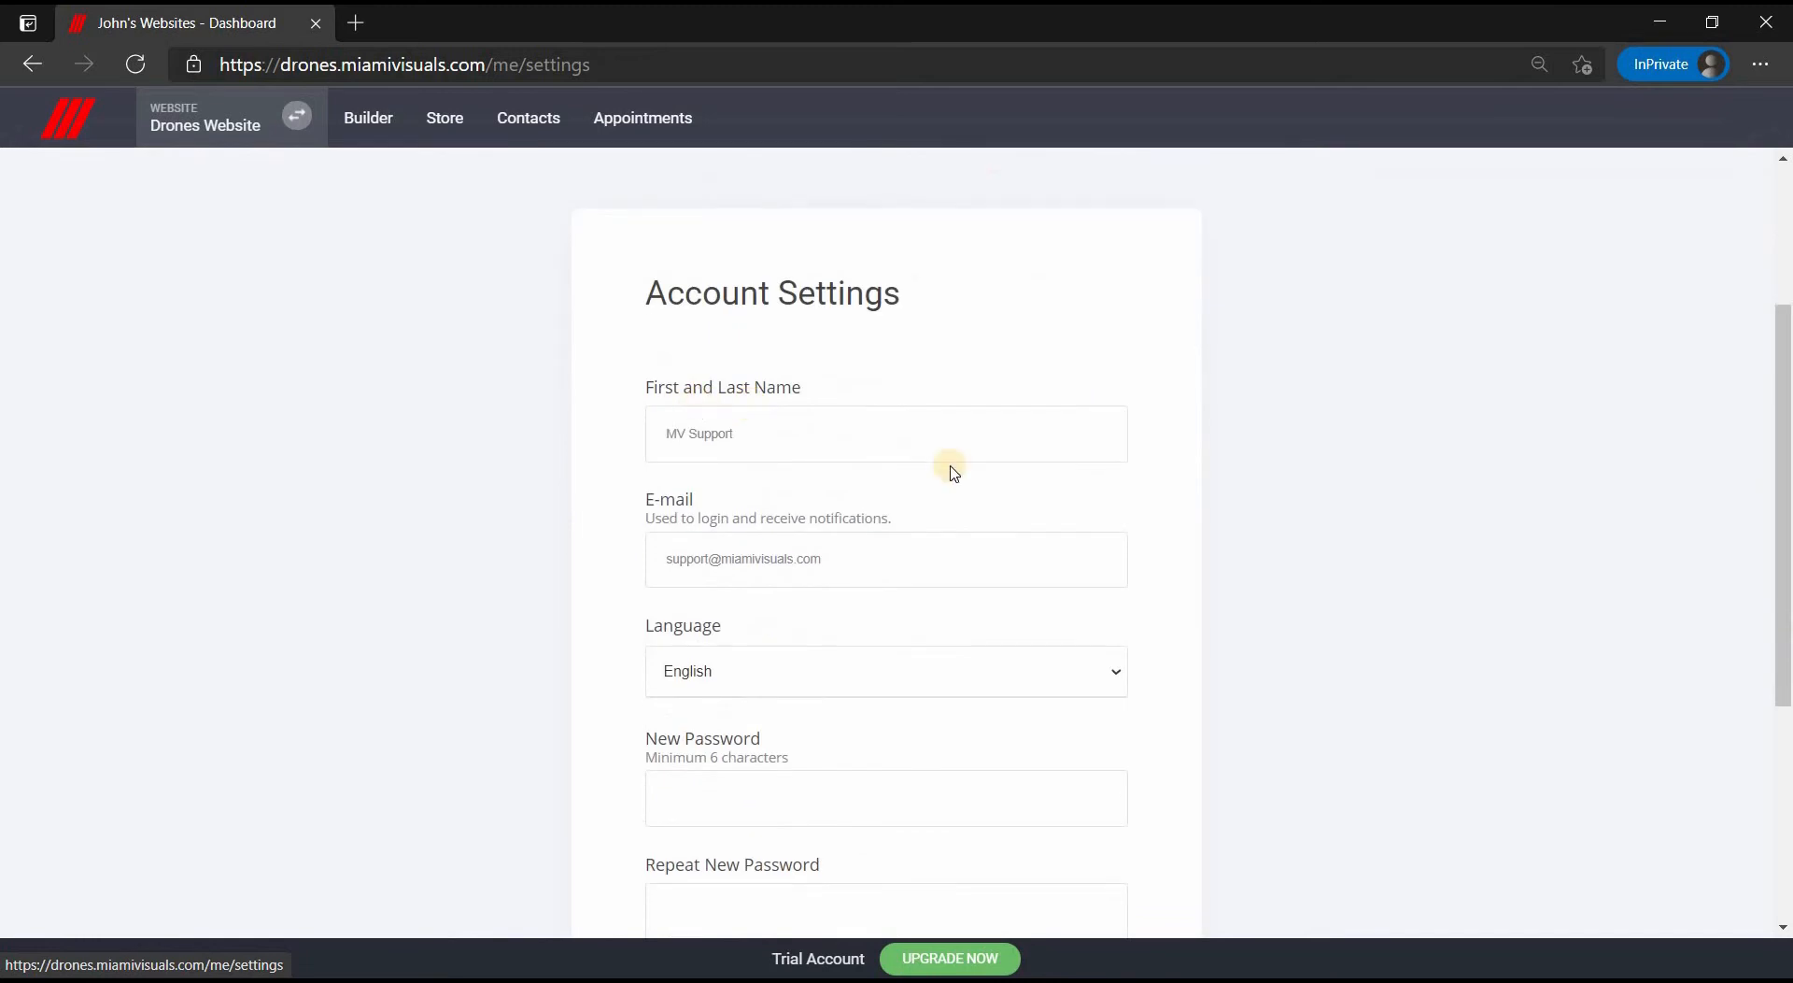
pyautogui.click(811, 685)
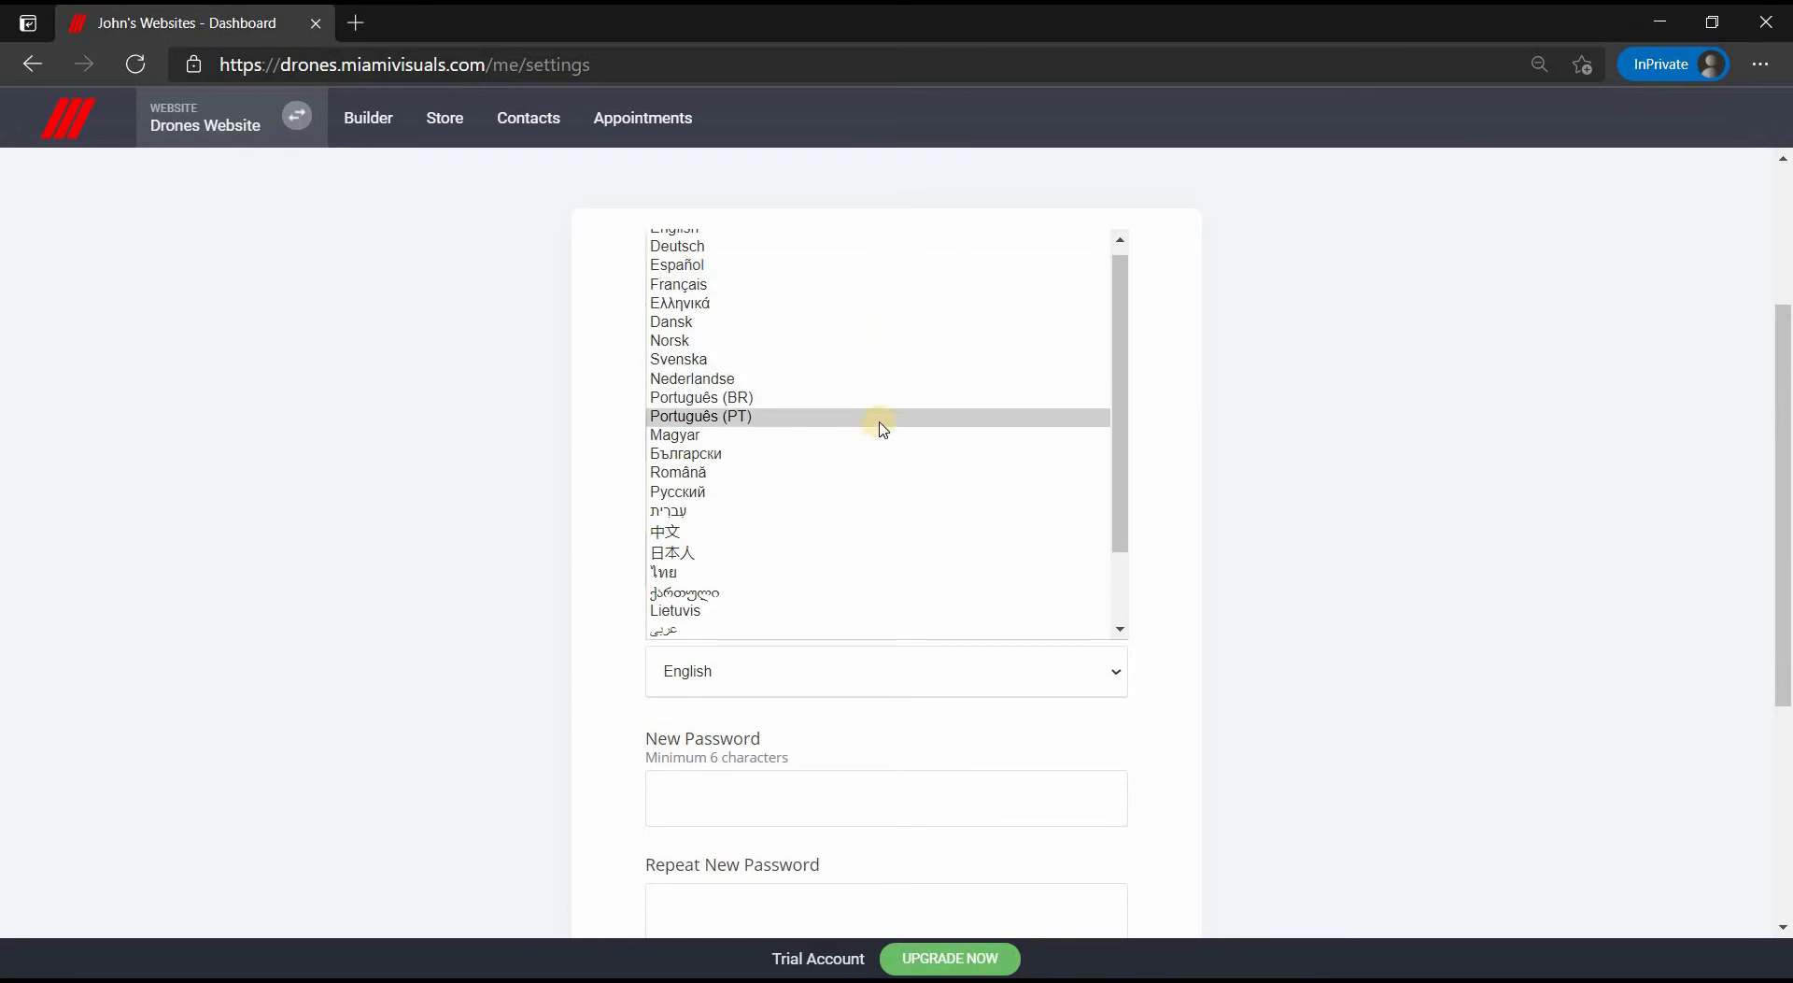
pyautogui.scroll(-1, 864, 579)
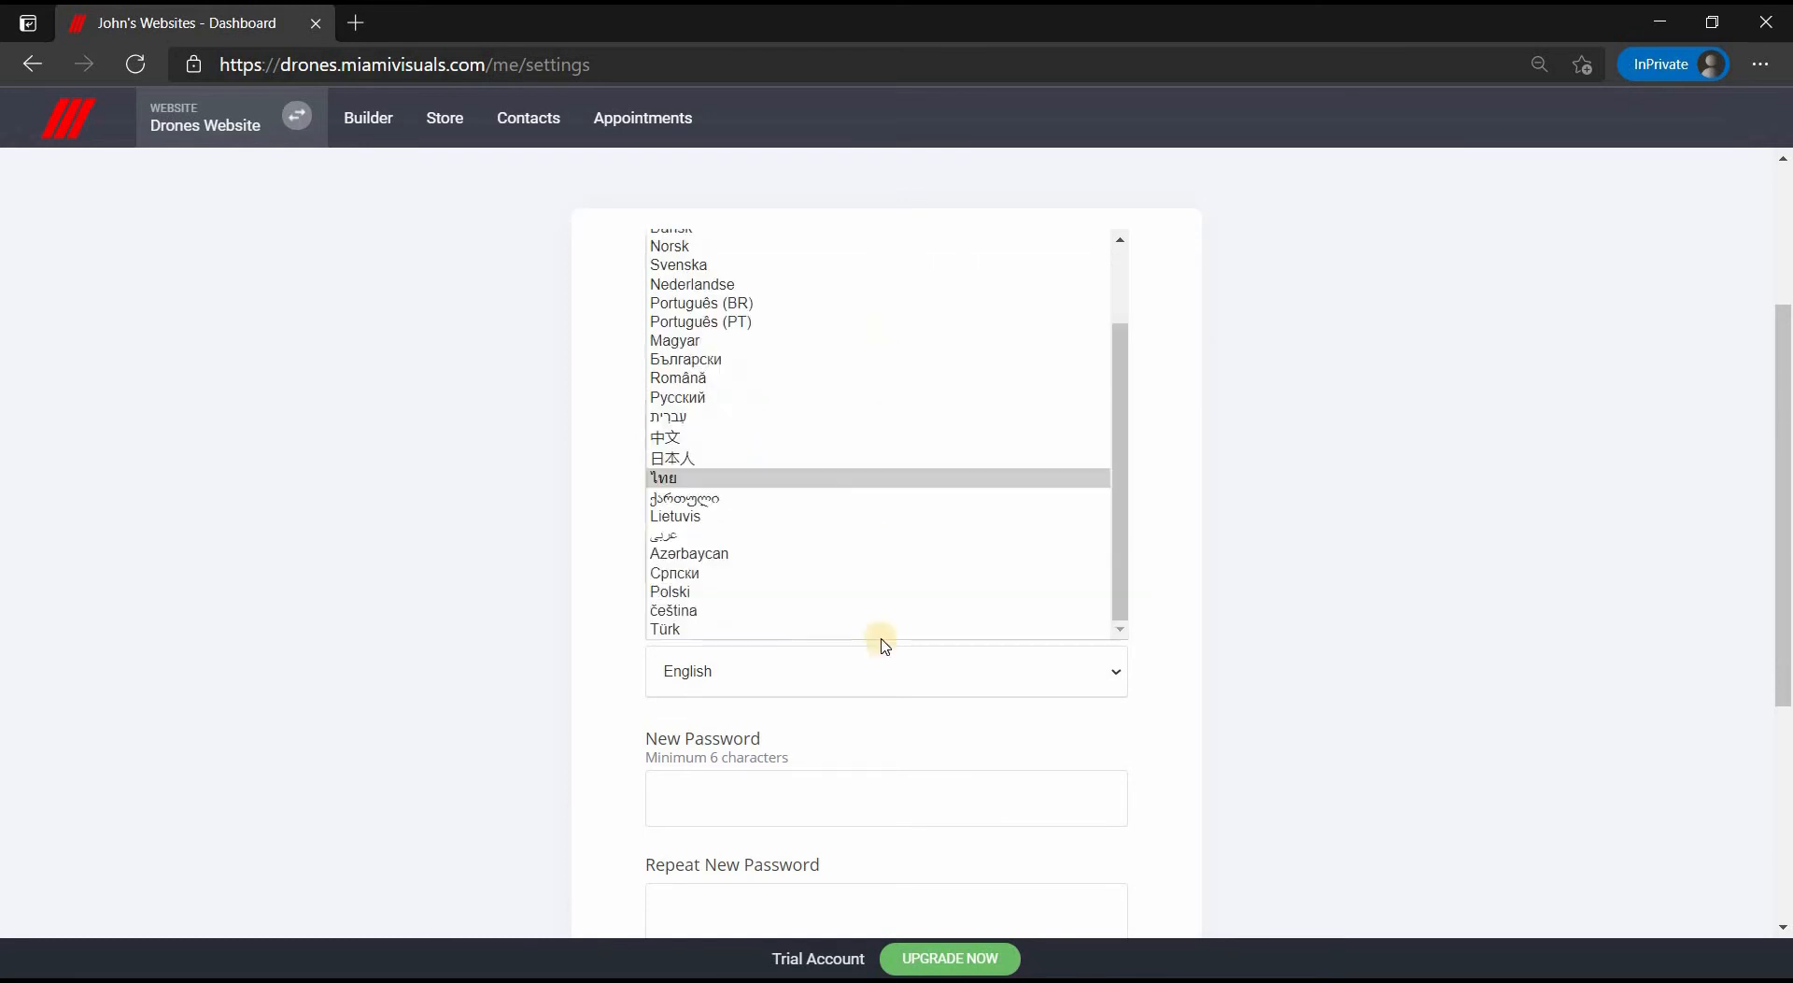
pyautogui.click(895, 726)
pyautogui.scroll(-3, 916, 600)
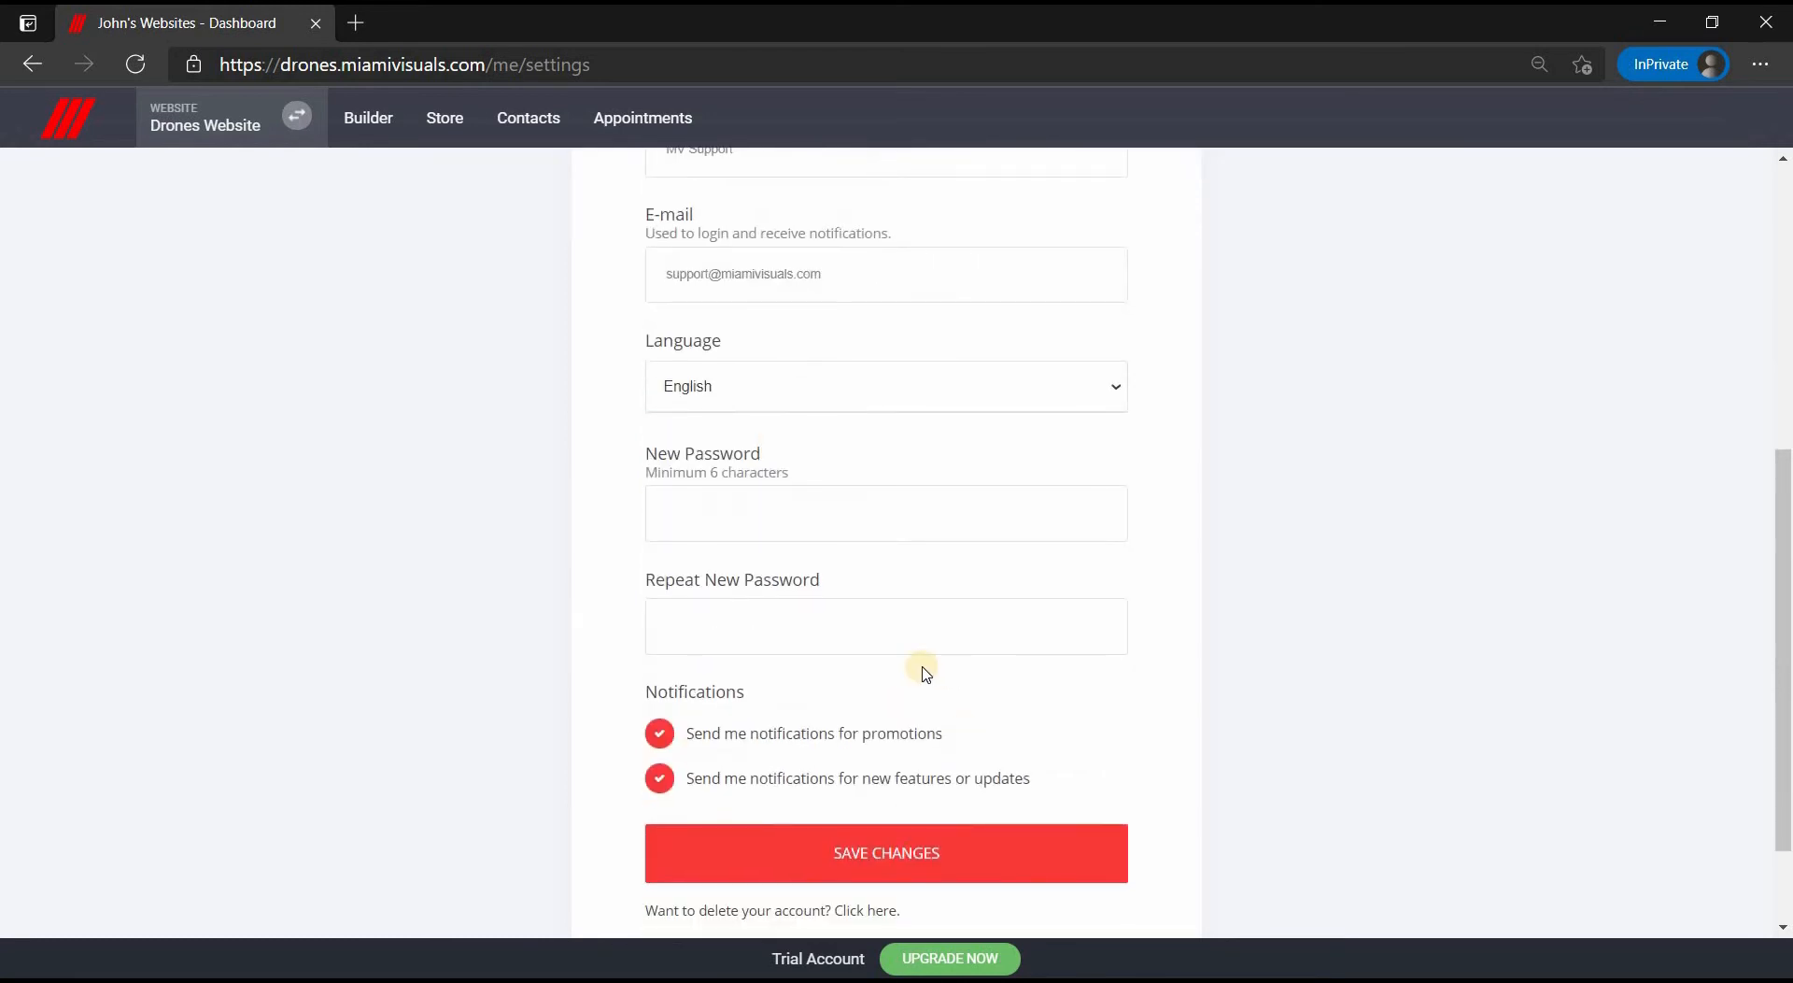
pyautogui.scroll(5, 926, 672)
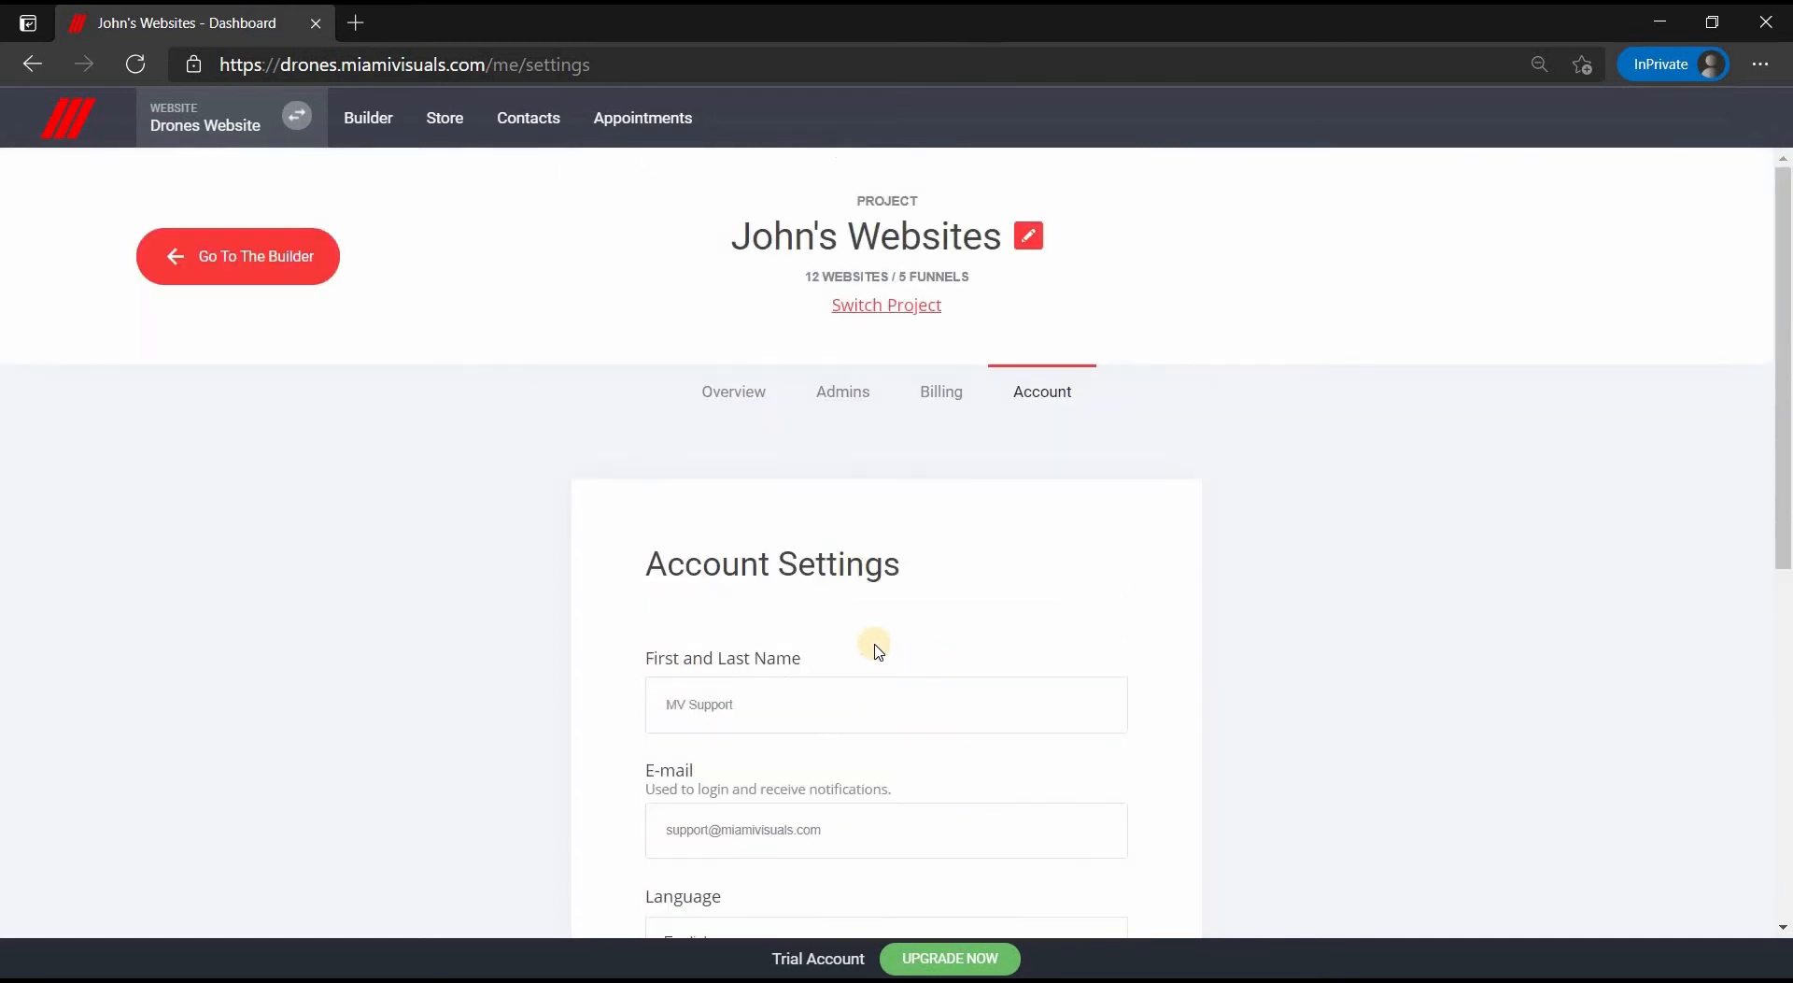
pyautogui.click(543, 140)
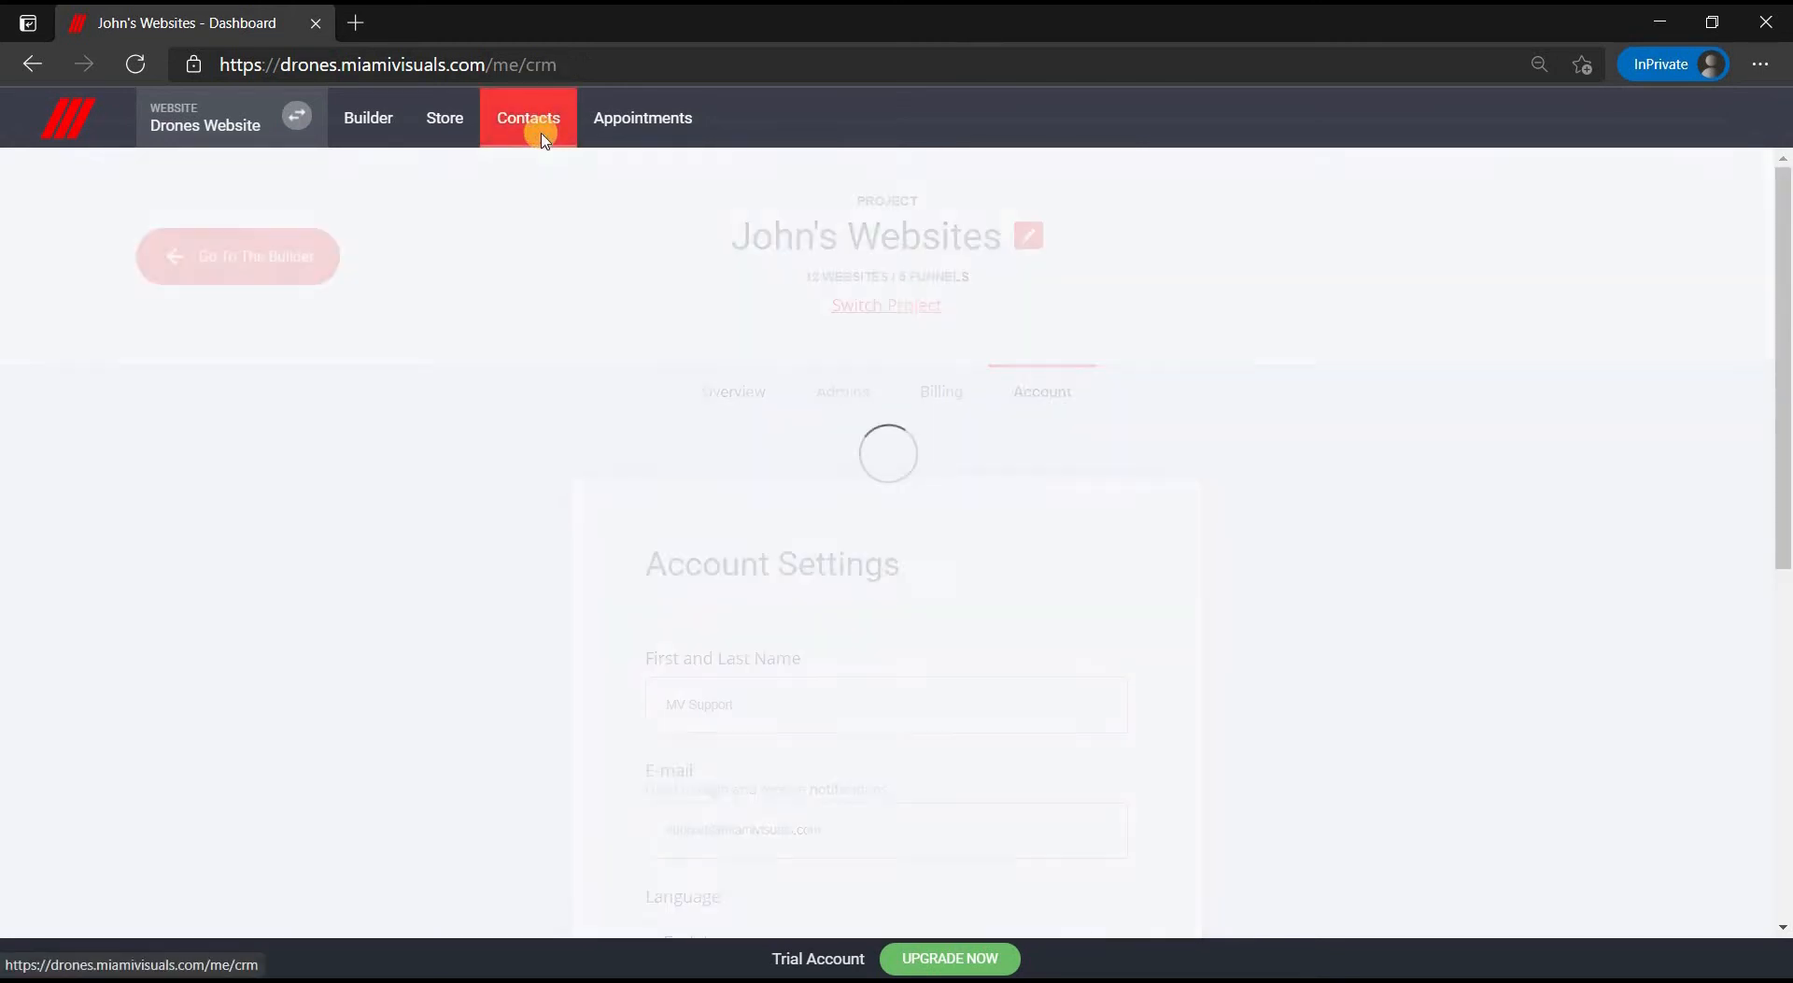
# - Browse the live drones storefront in a new tab down to its Contact Us form
pyautogui.click(365, 25)
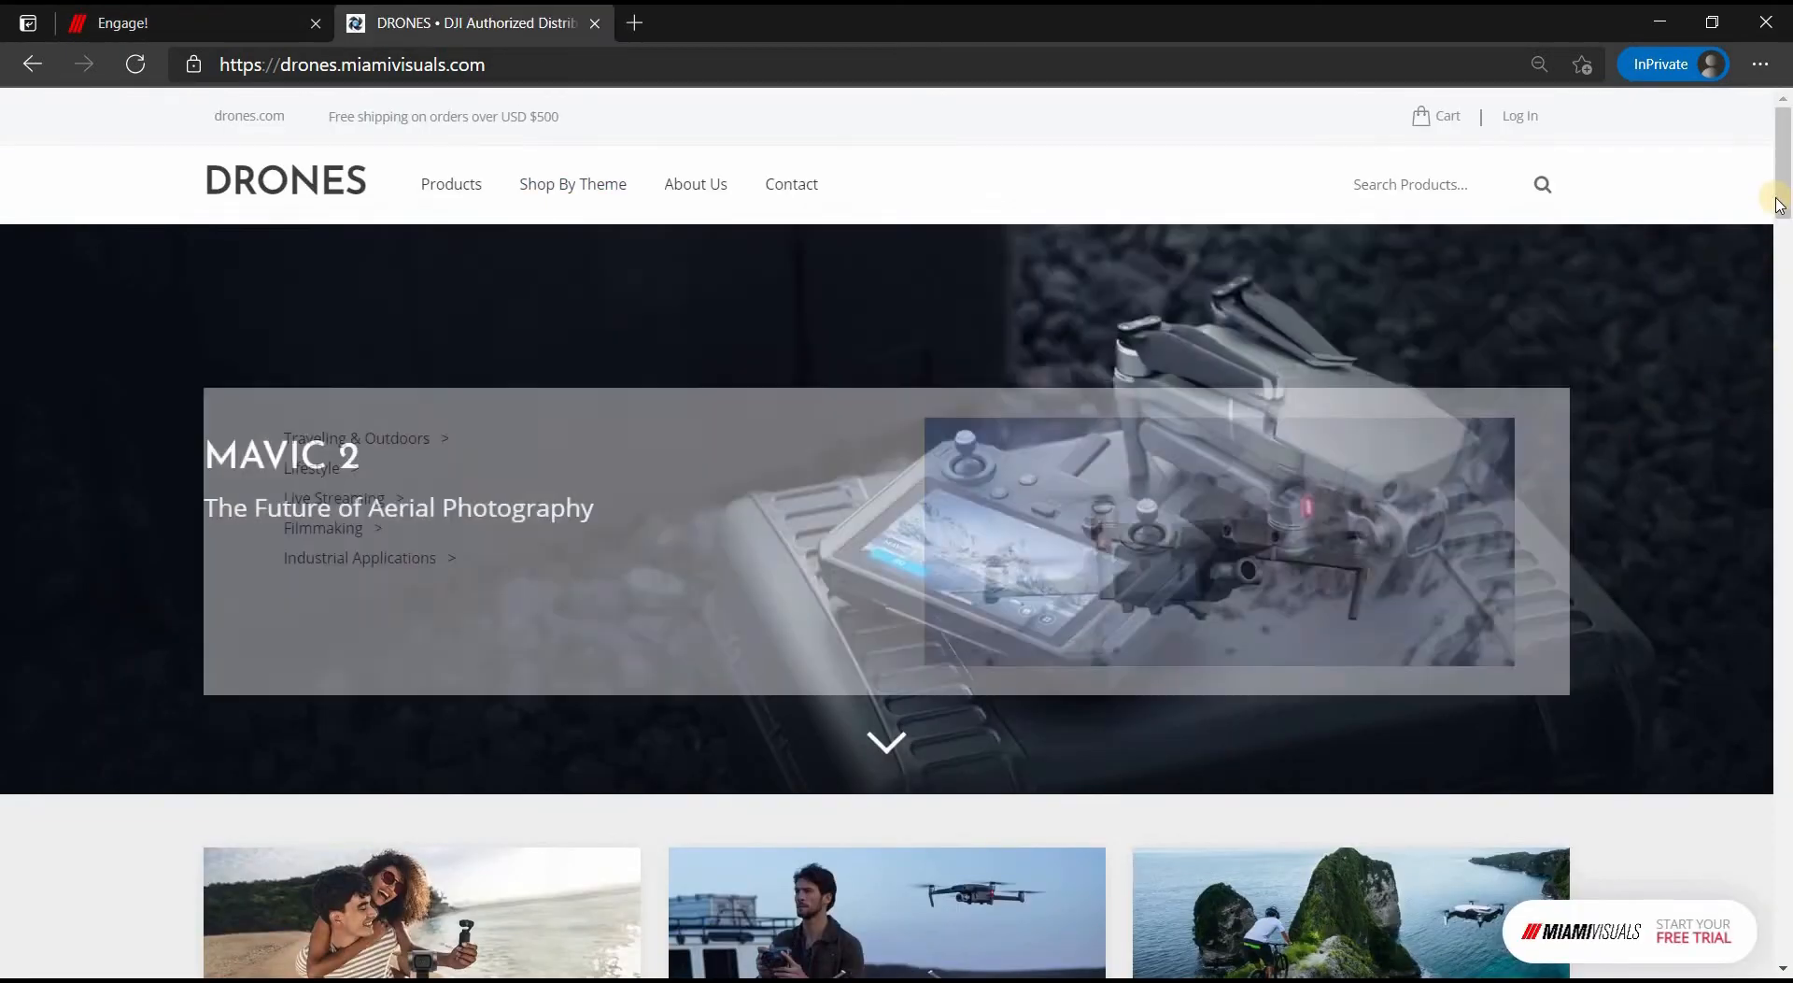
pyautogui.scroll(-3, 1784, 320)
pyautogui.scroll(-15, 1784, 320)
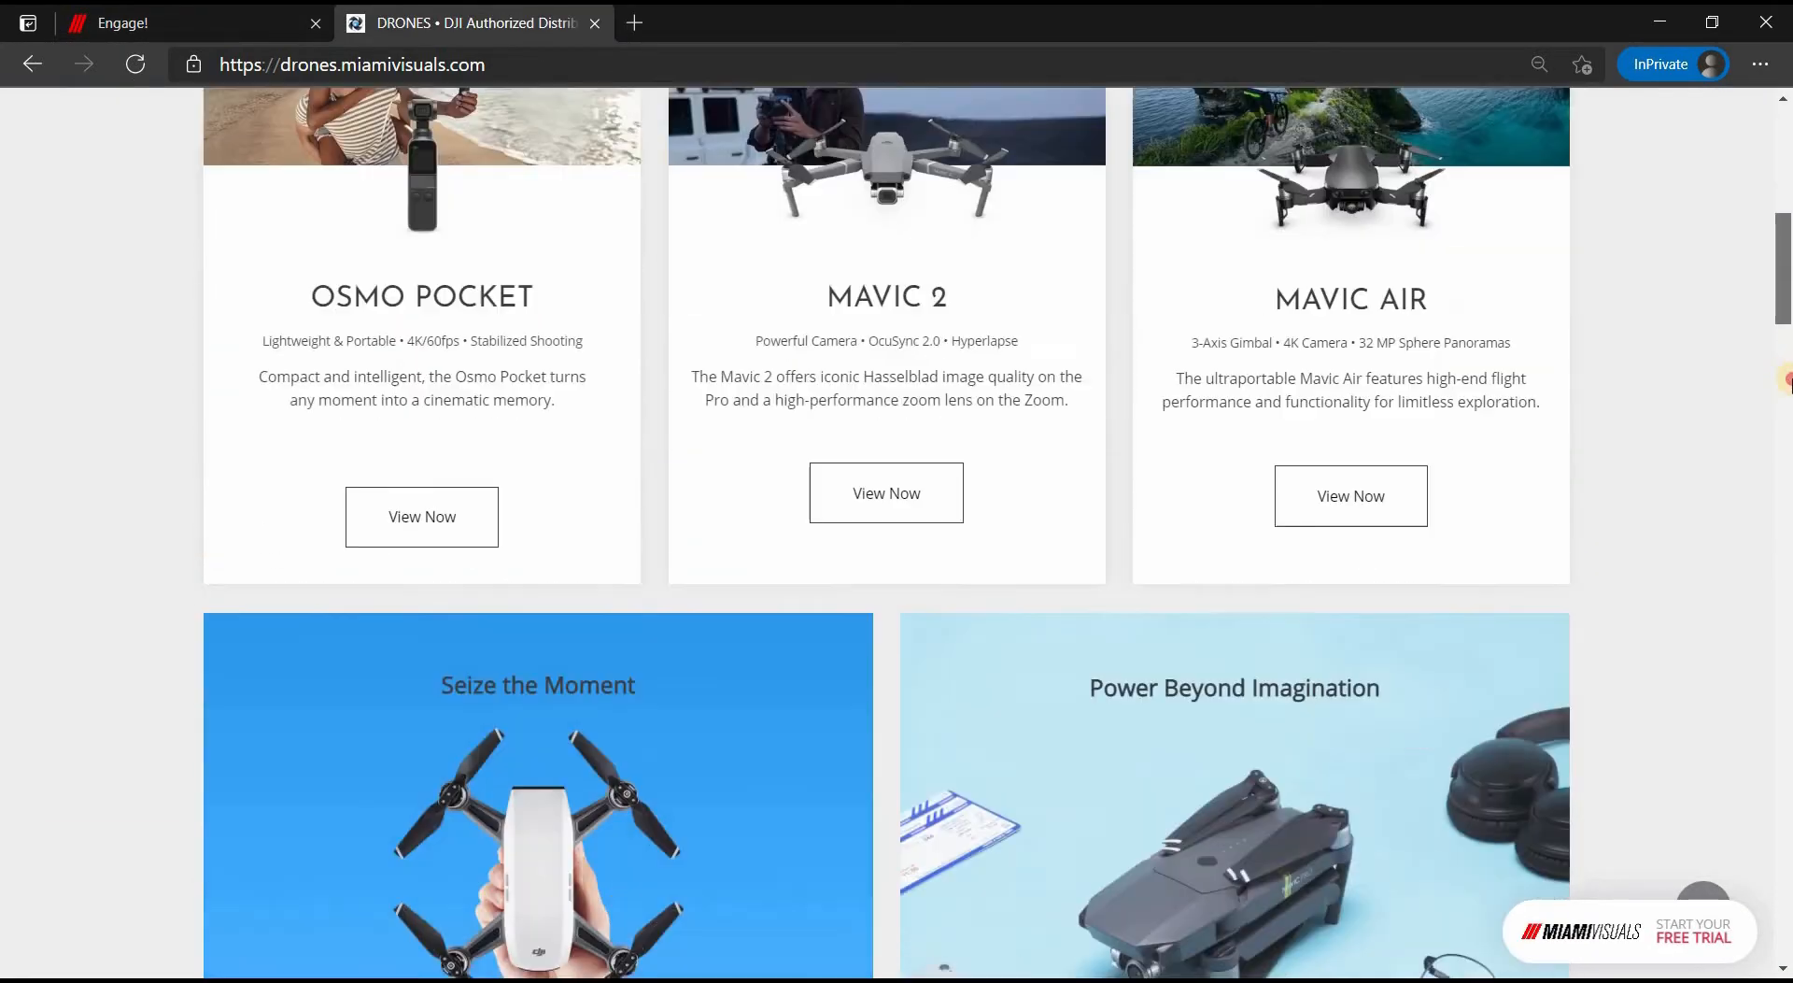
pyautogui.scroll(-18, 1784, 565)
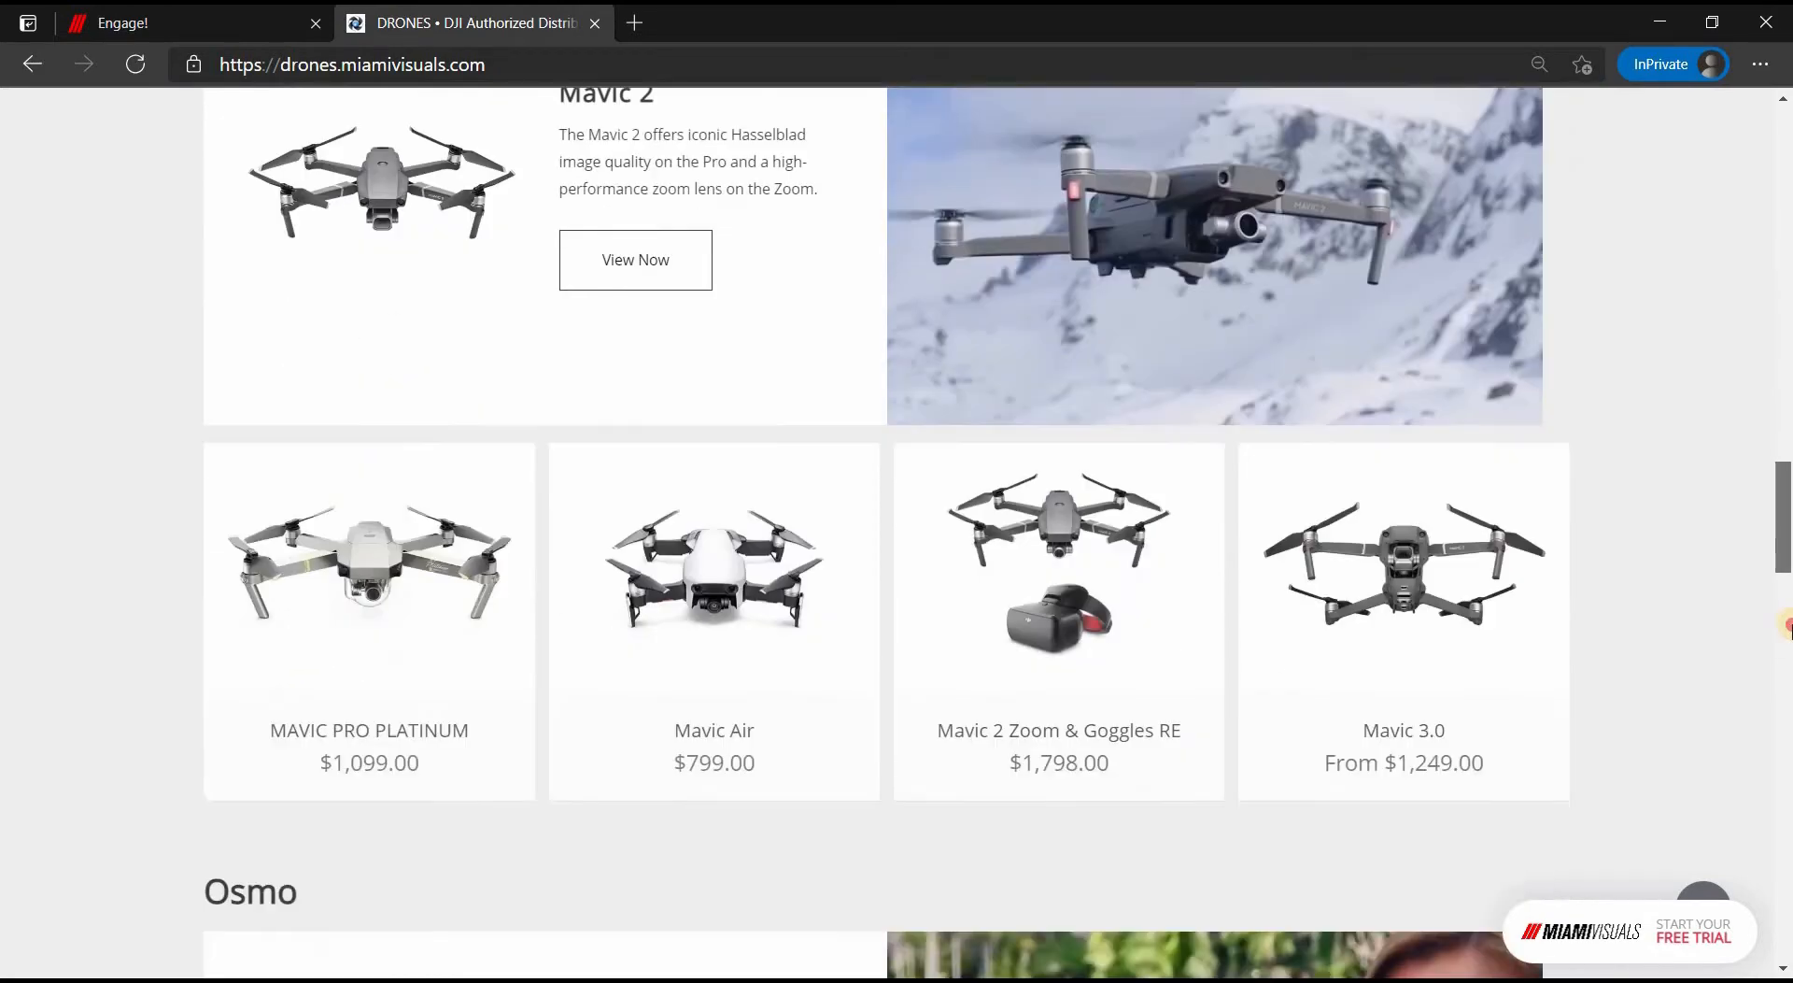
pyautogui.scroll(-12, 1785, 727)
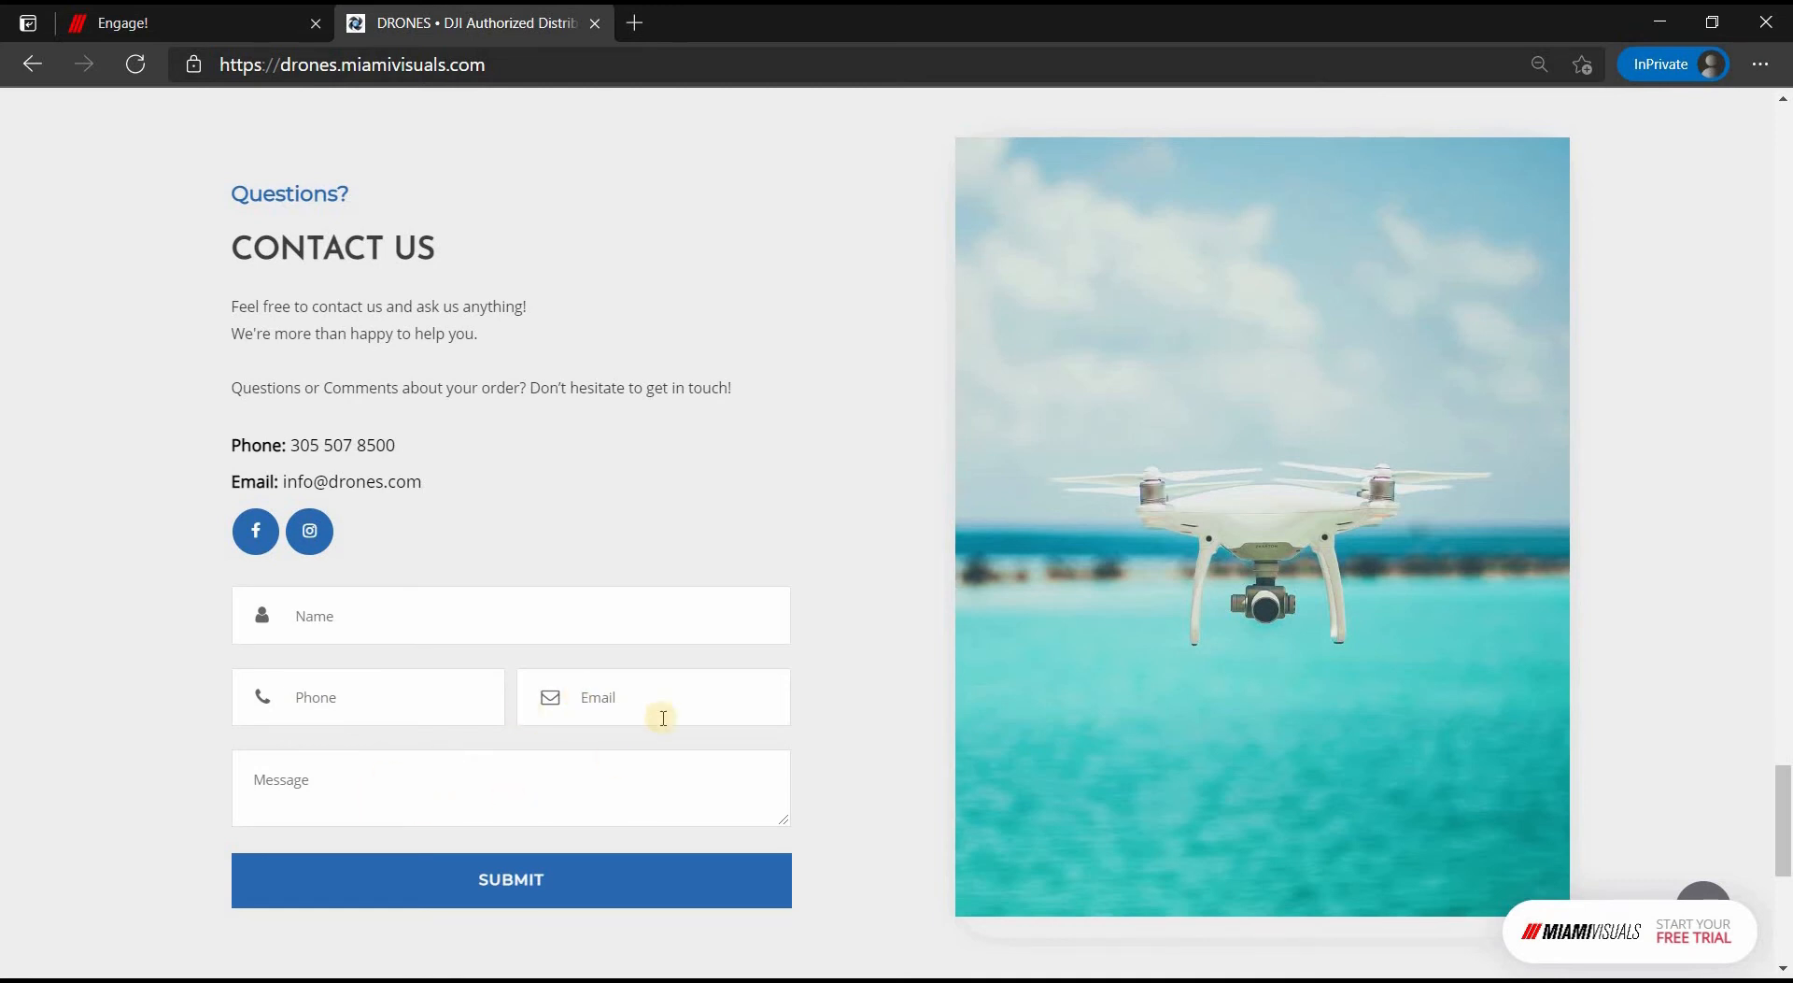
pyautogui.click(214, 19)
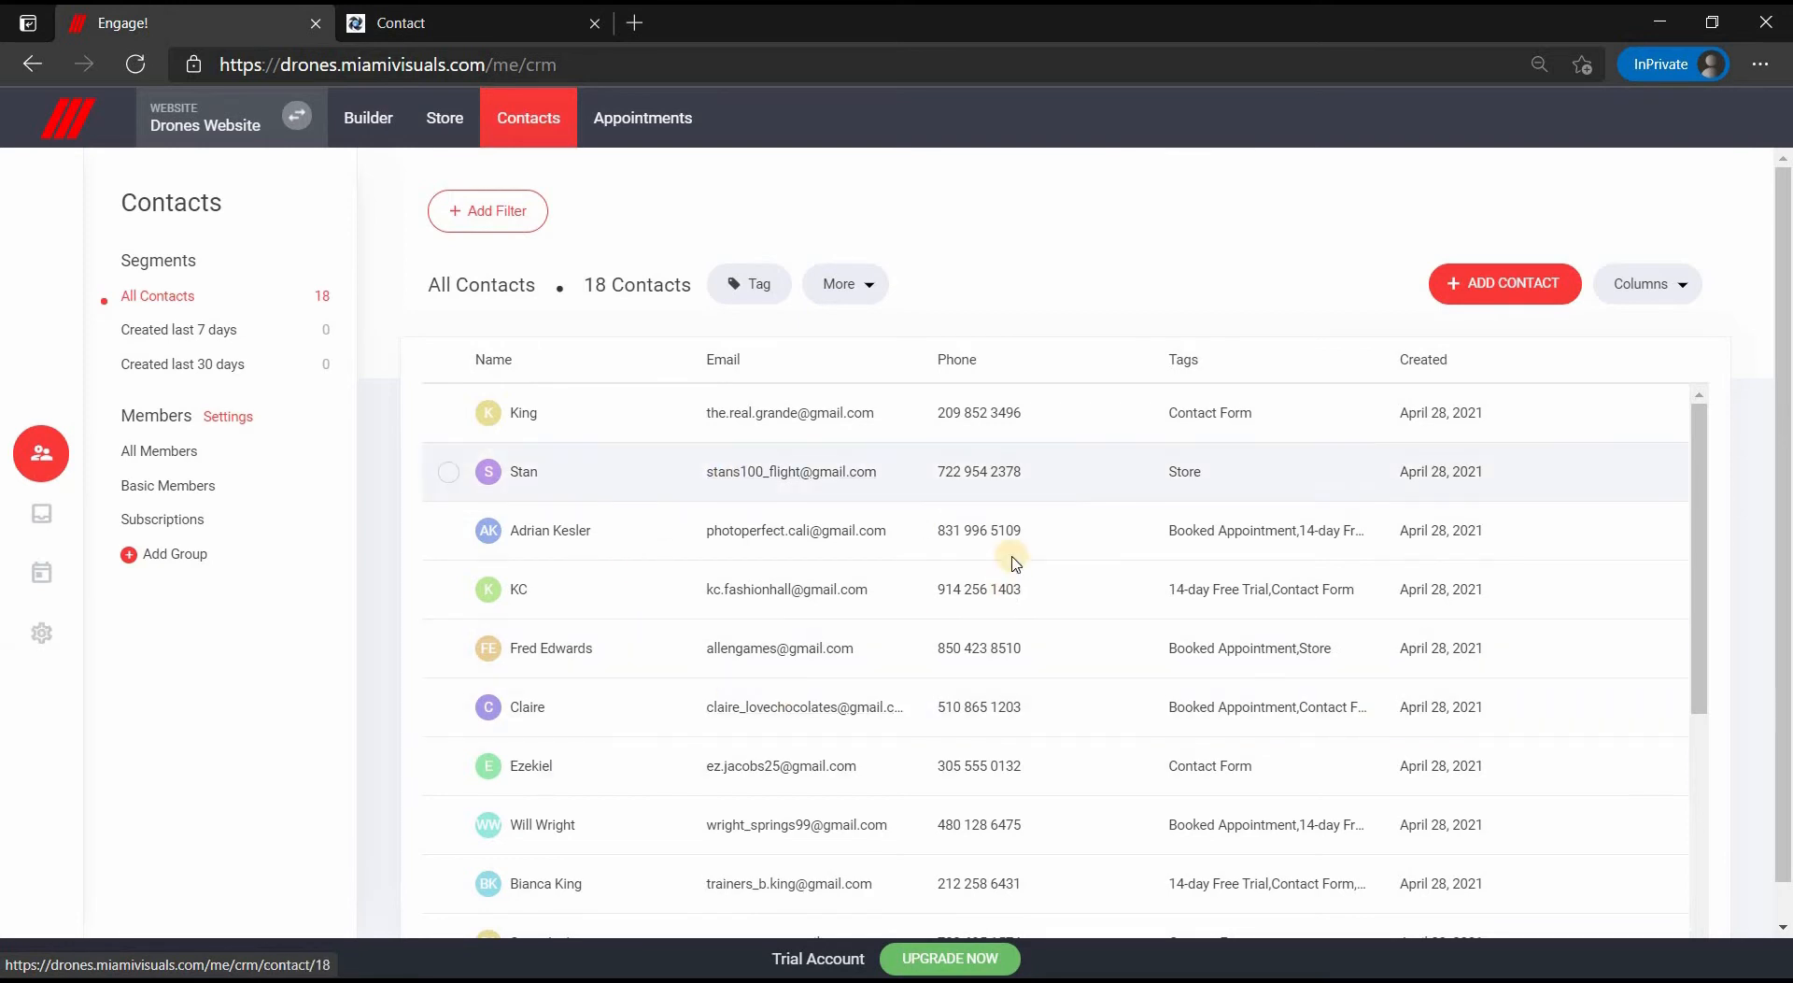
# - Export the contacts list from the More actions menu
pyautogui.click(1513, 295)
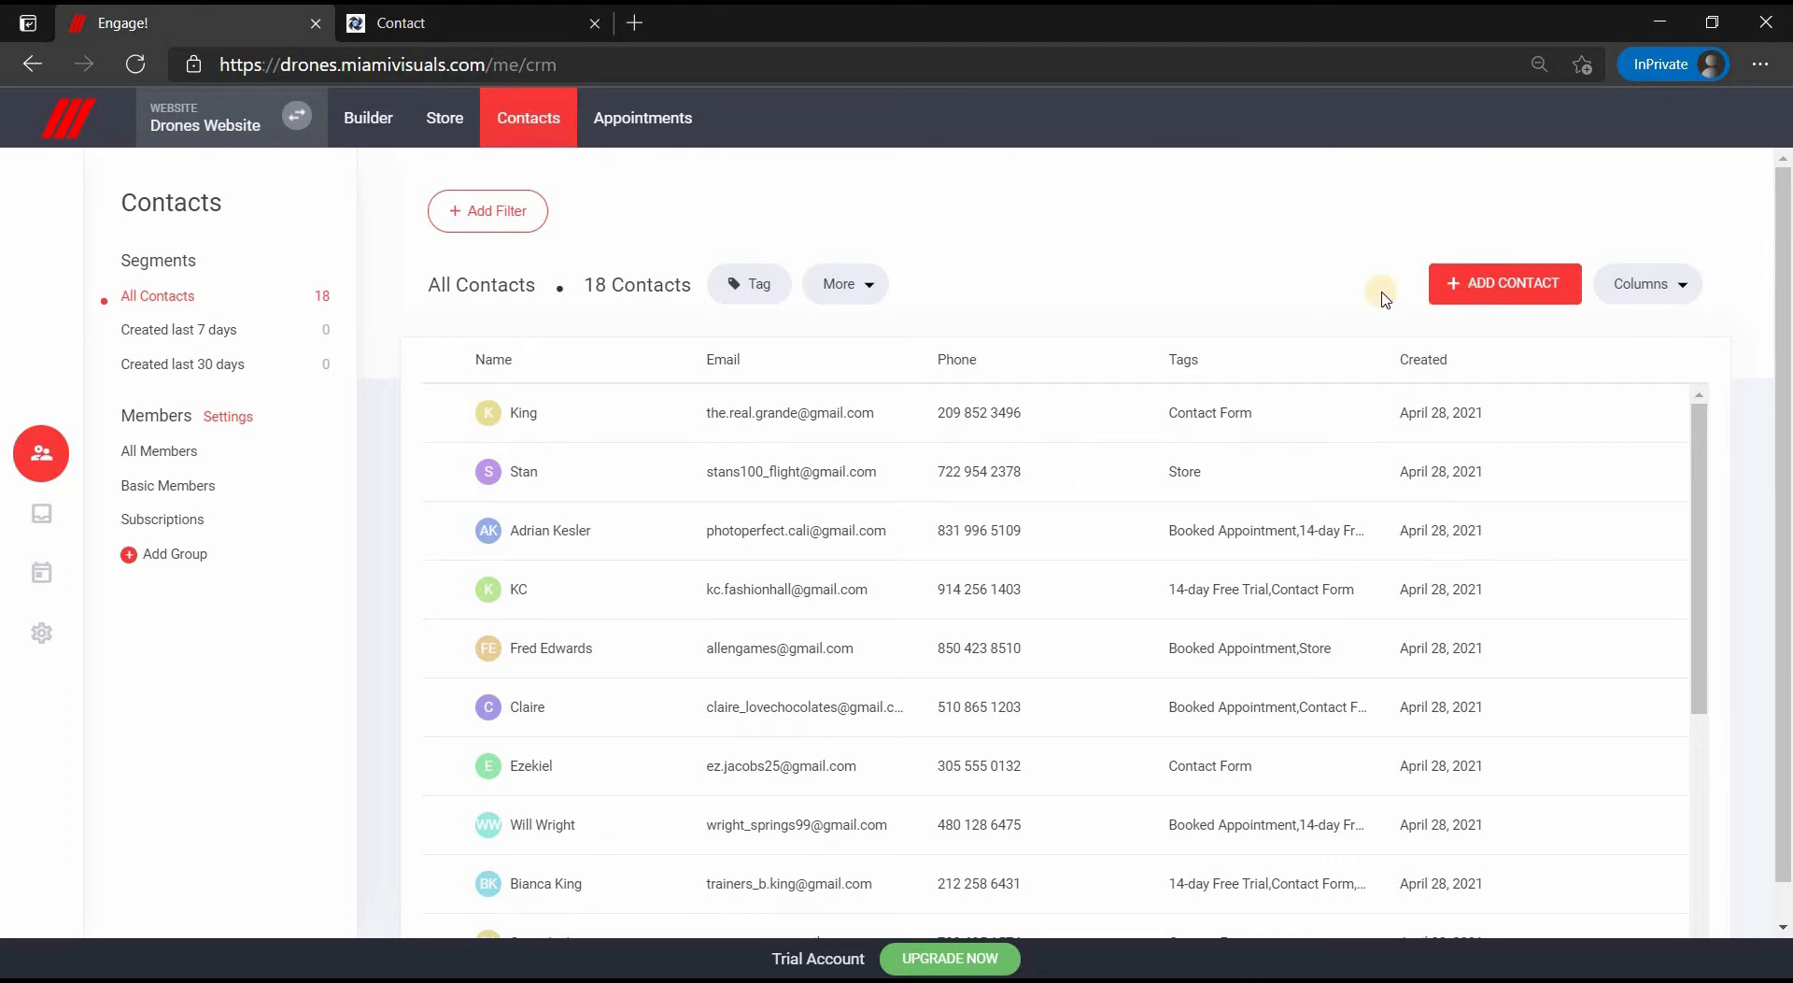
pyautogui.click(854, 284)
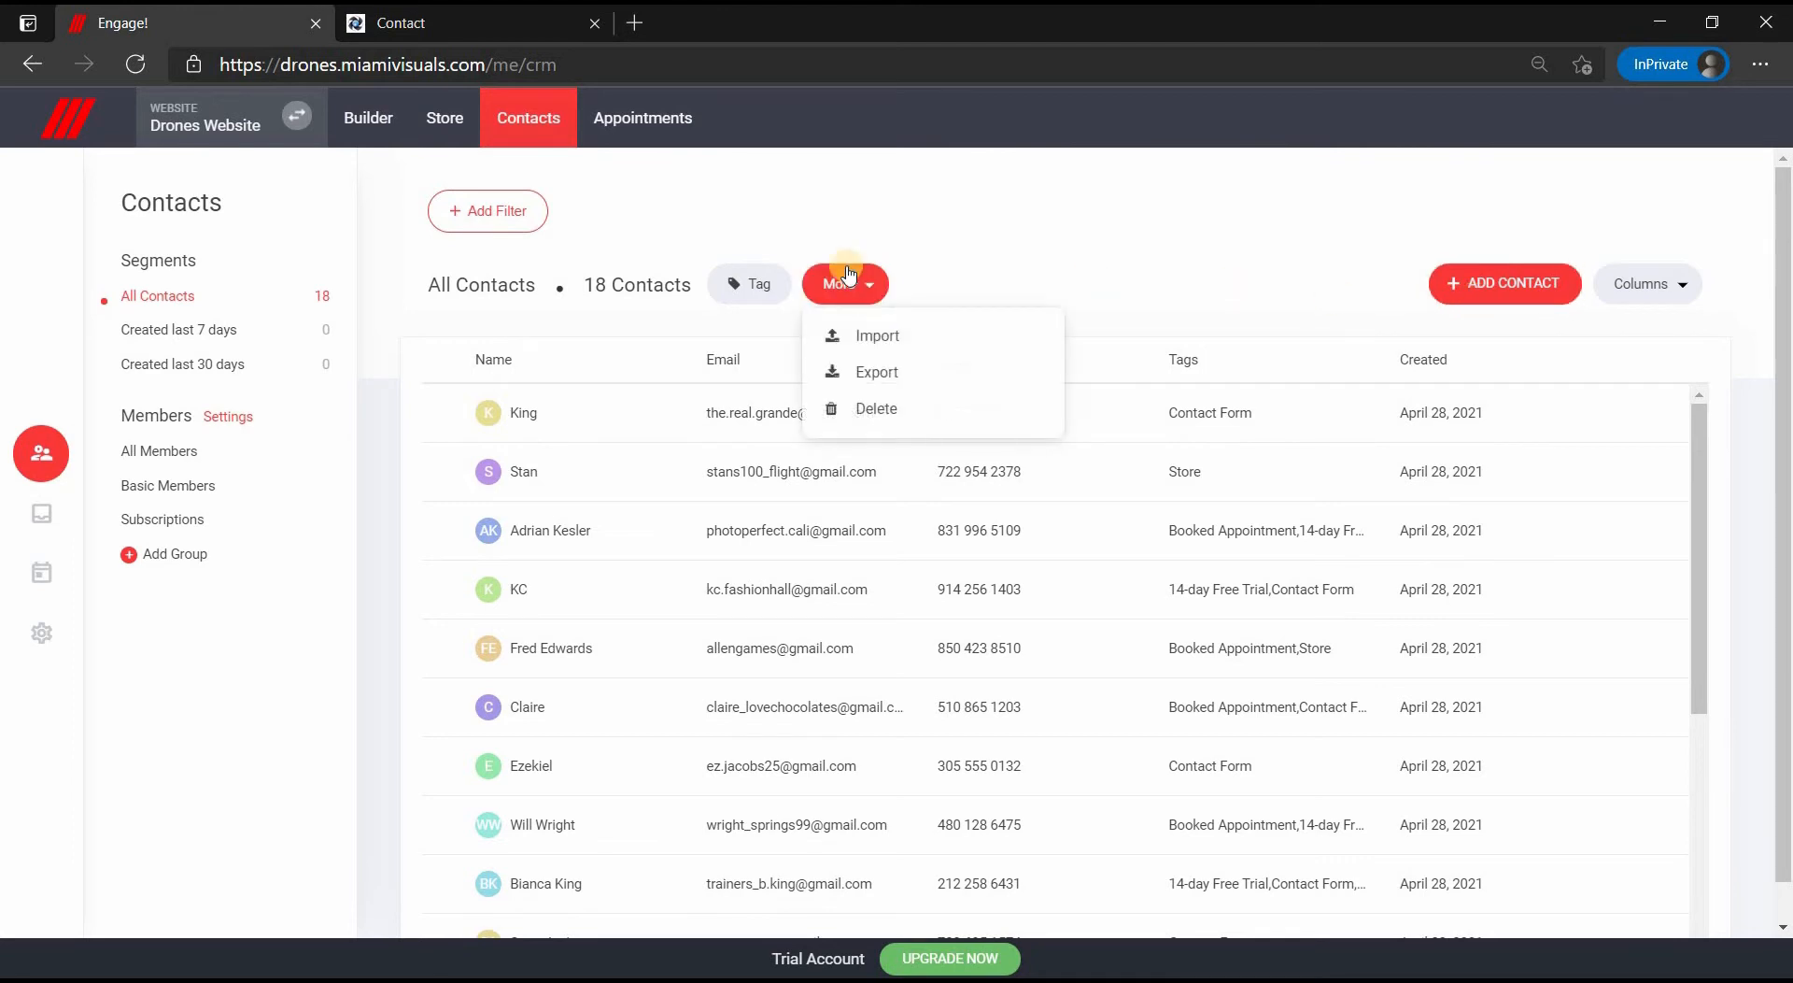
pyautogui.click(903, 379)
# - Create a member group named 'VIP Members' next to Basic Members
pyautogui.click(182, 493)
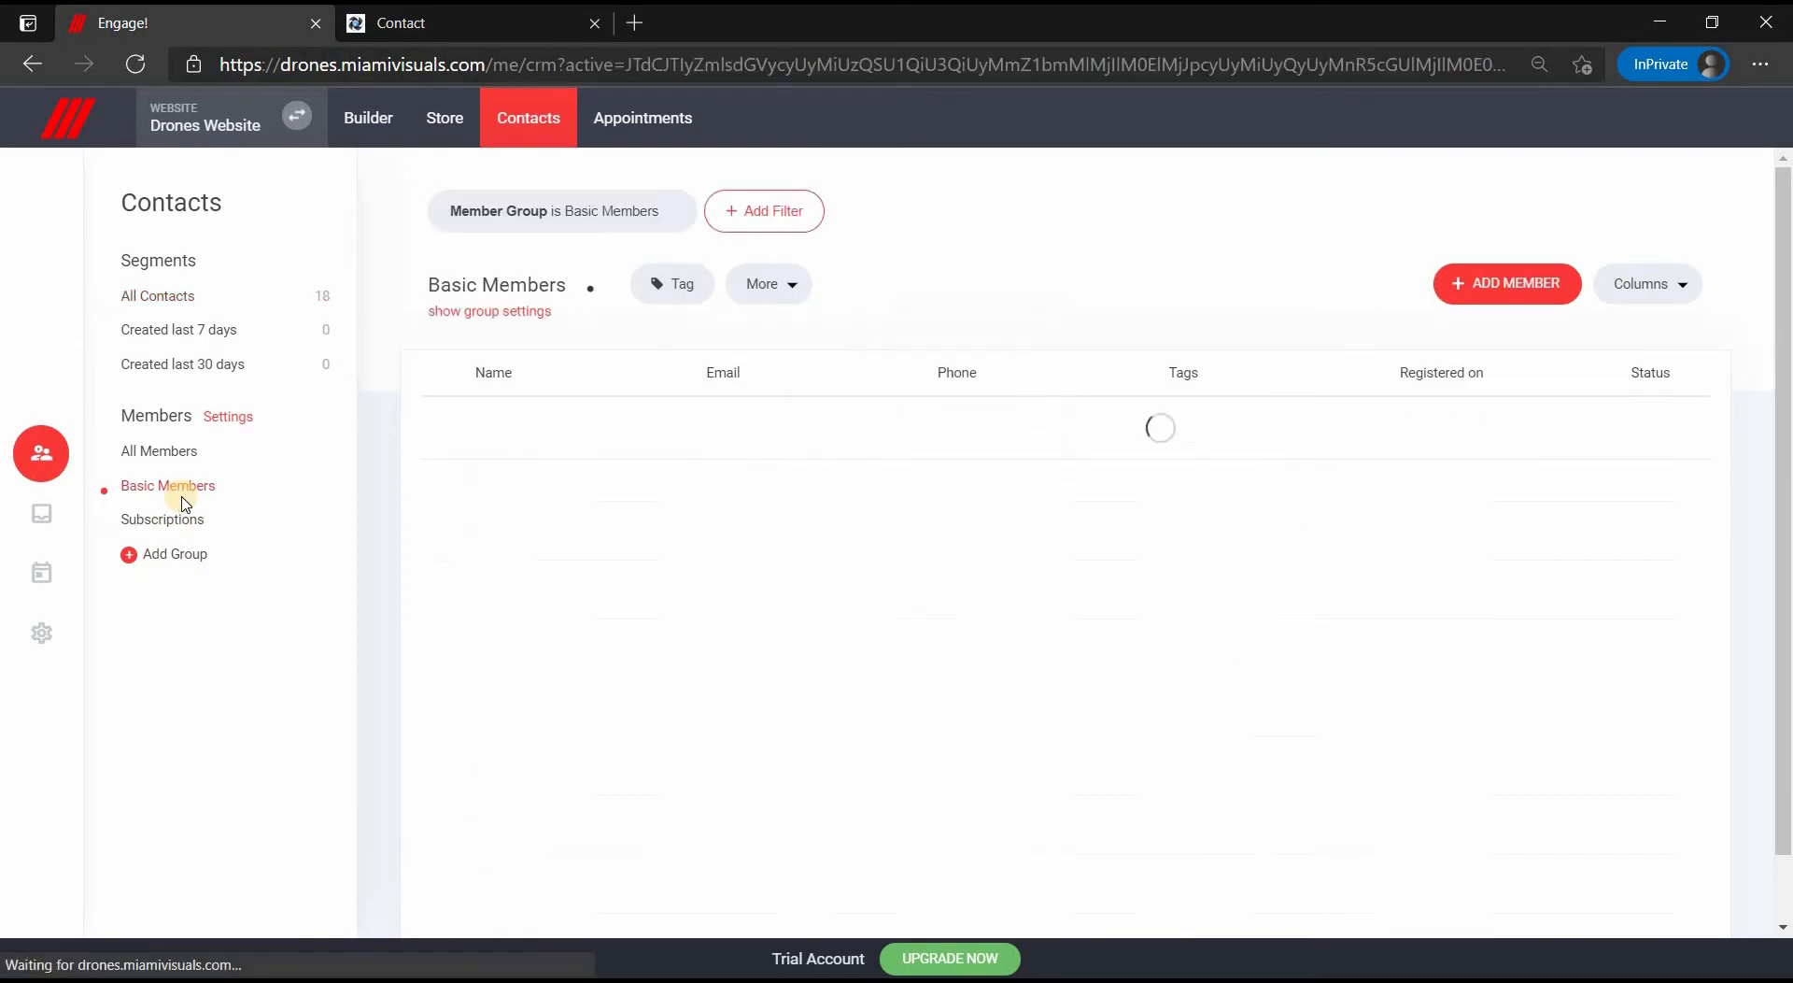
pyautogui.click(178, 554)
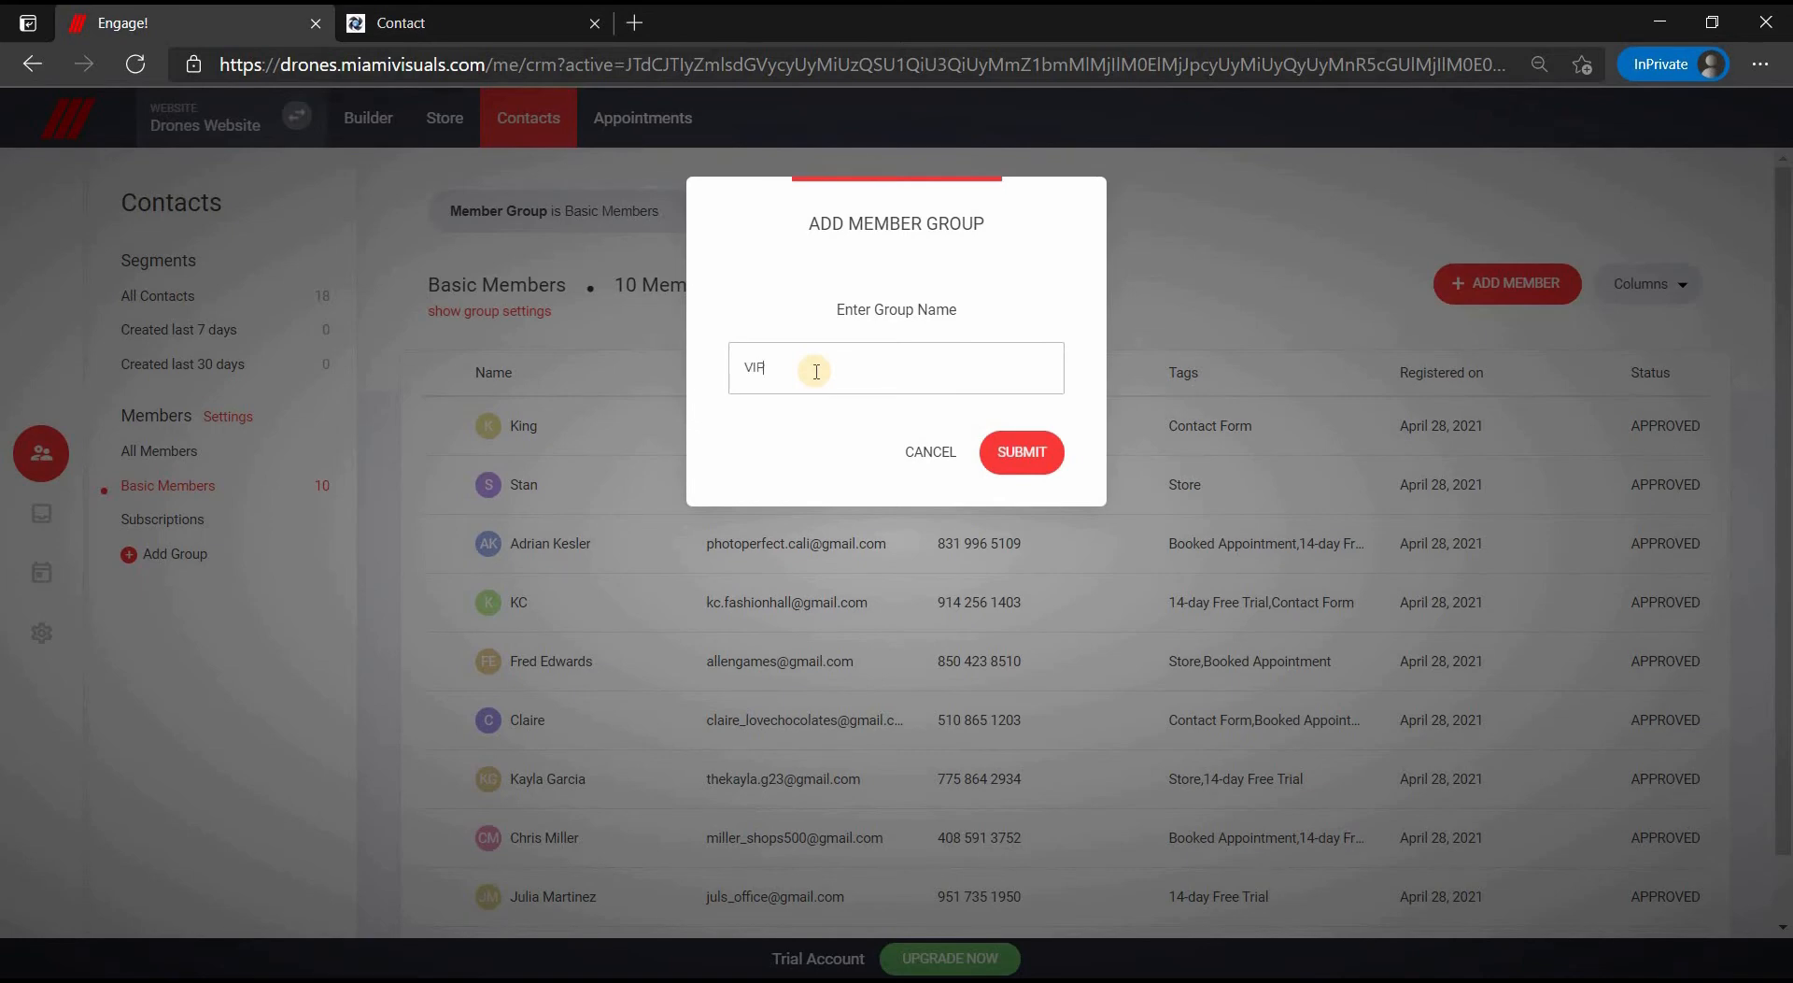
pyautogui.write('VIP Members')
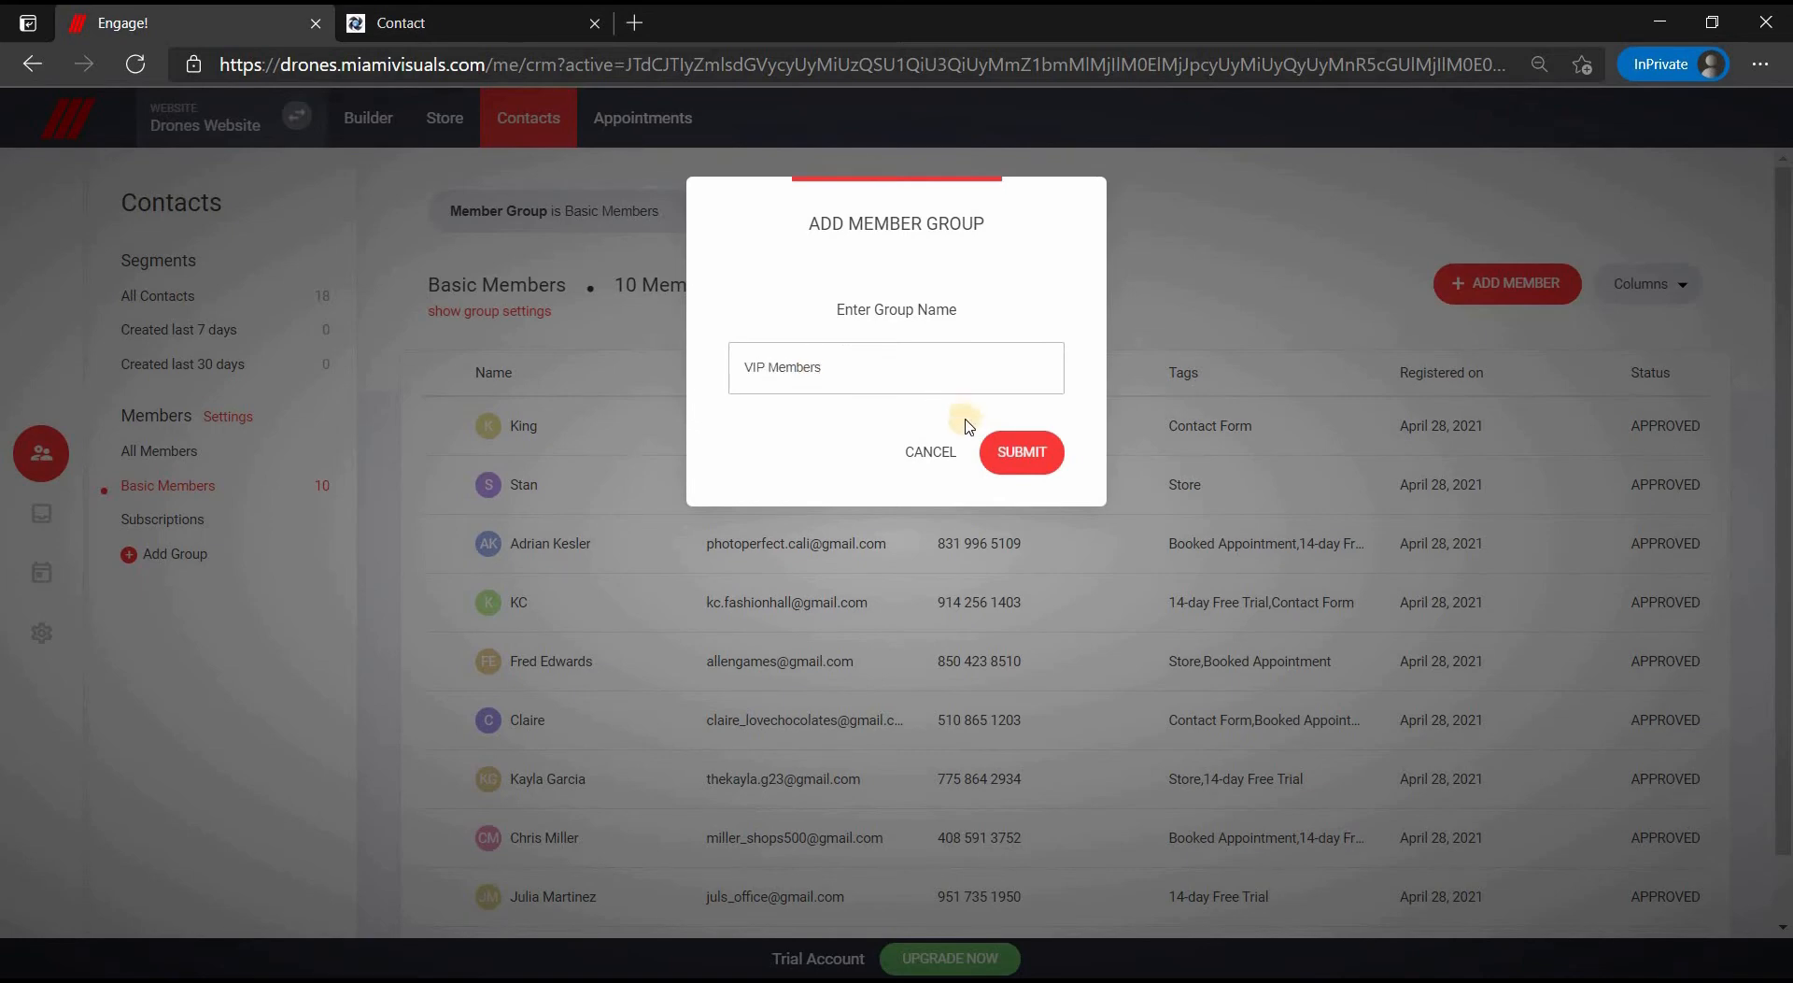
pyautogui.click(1015, 464)
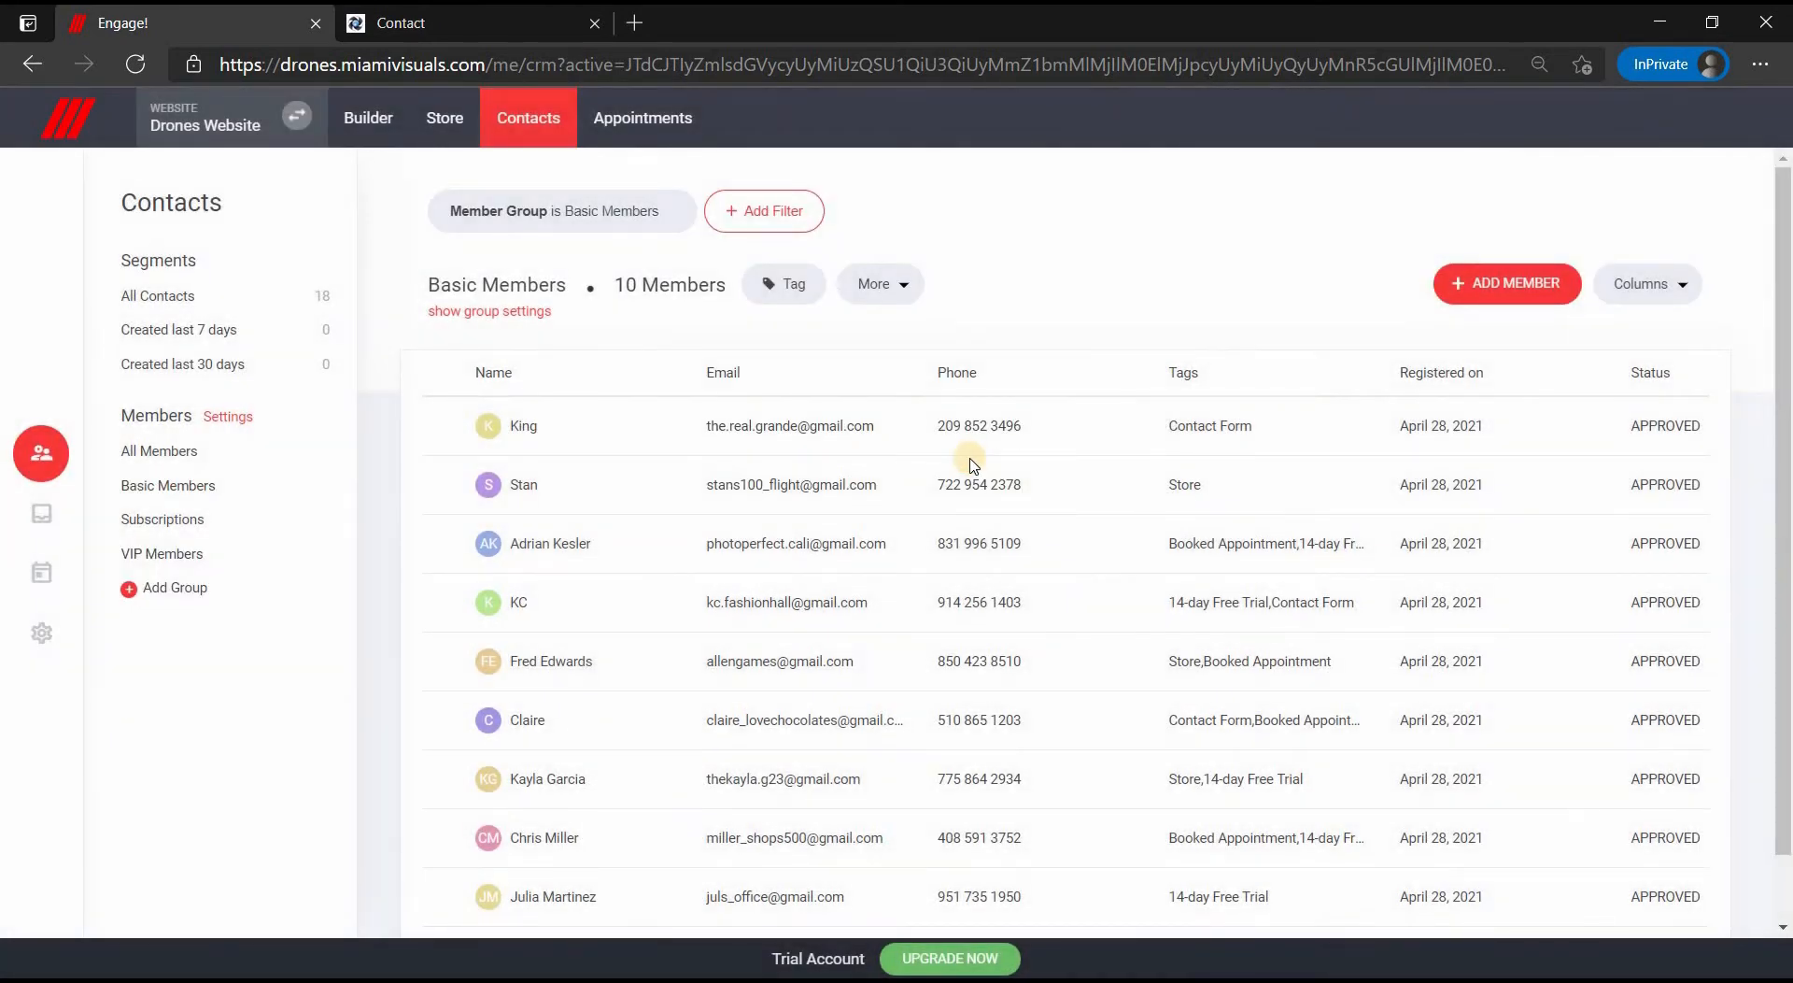
# - Look over the Form Submits messages, then open Booking Events under Appointments
pyautogui.click(42, 516)
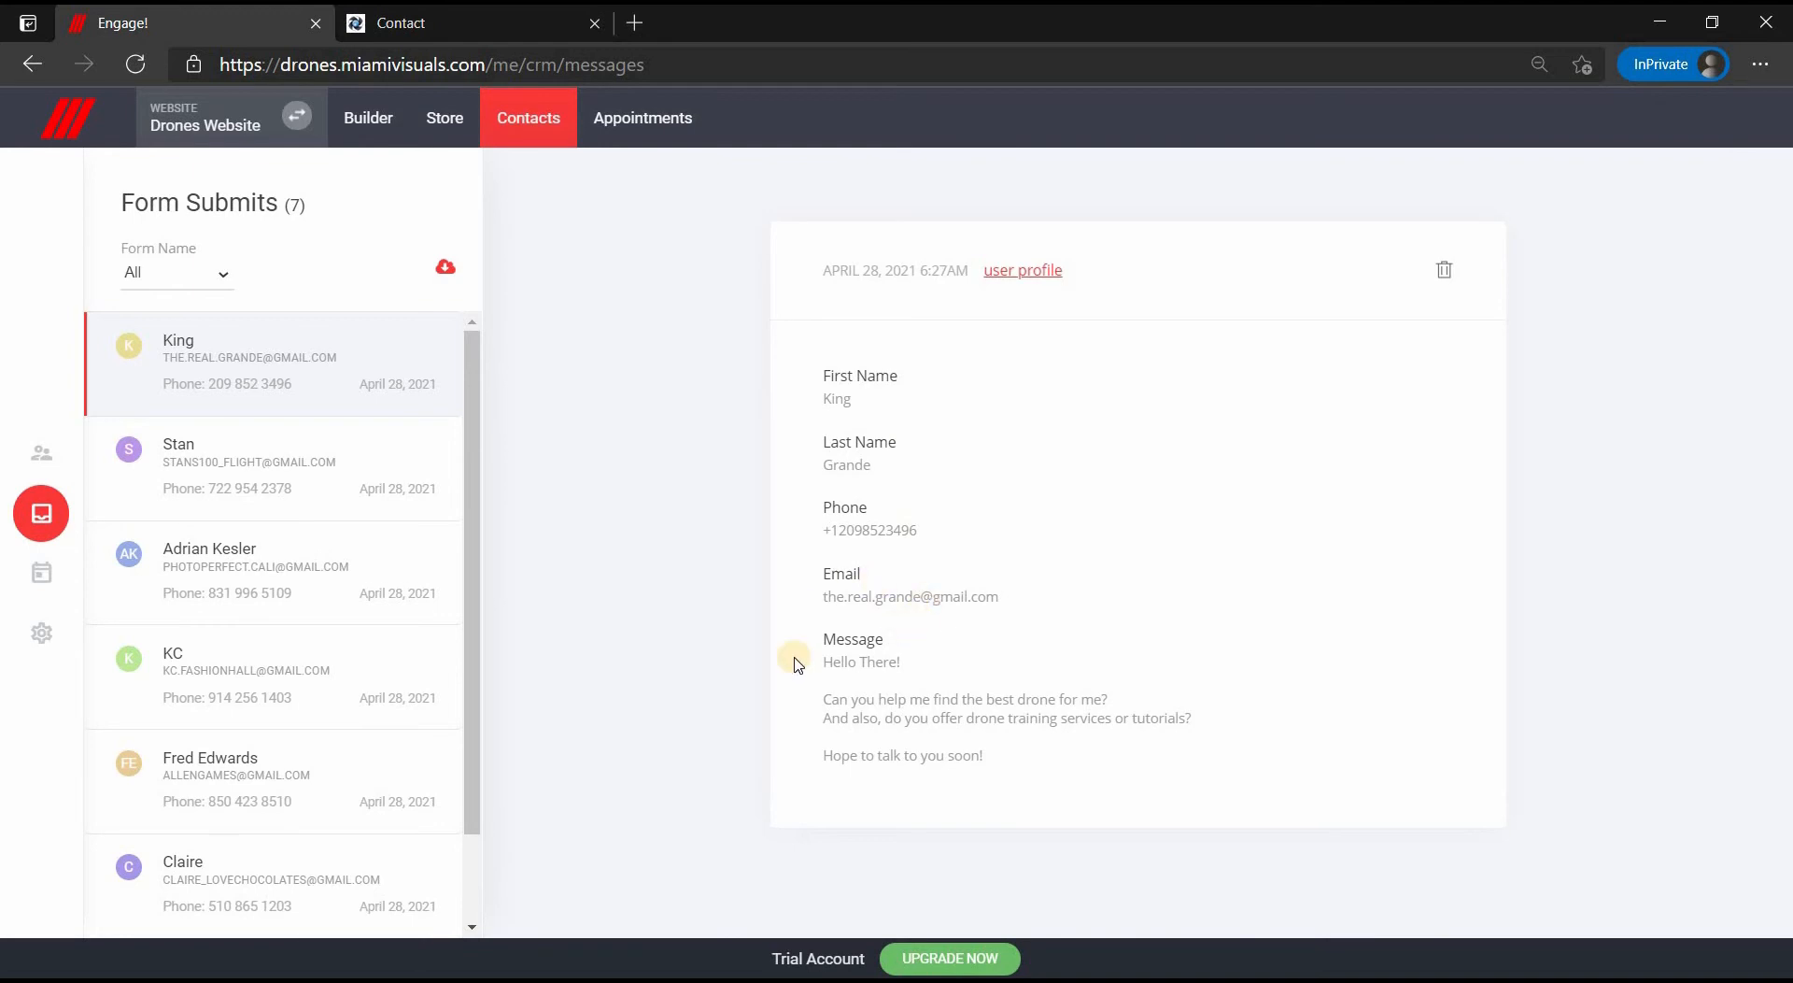
pyautogui.click(31, 573)
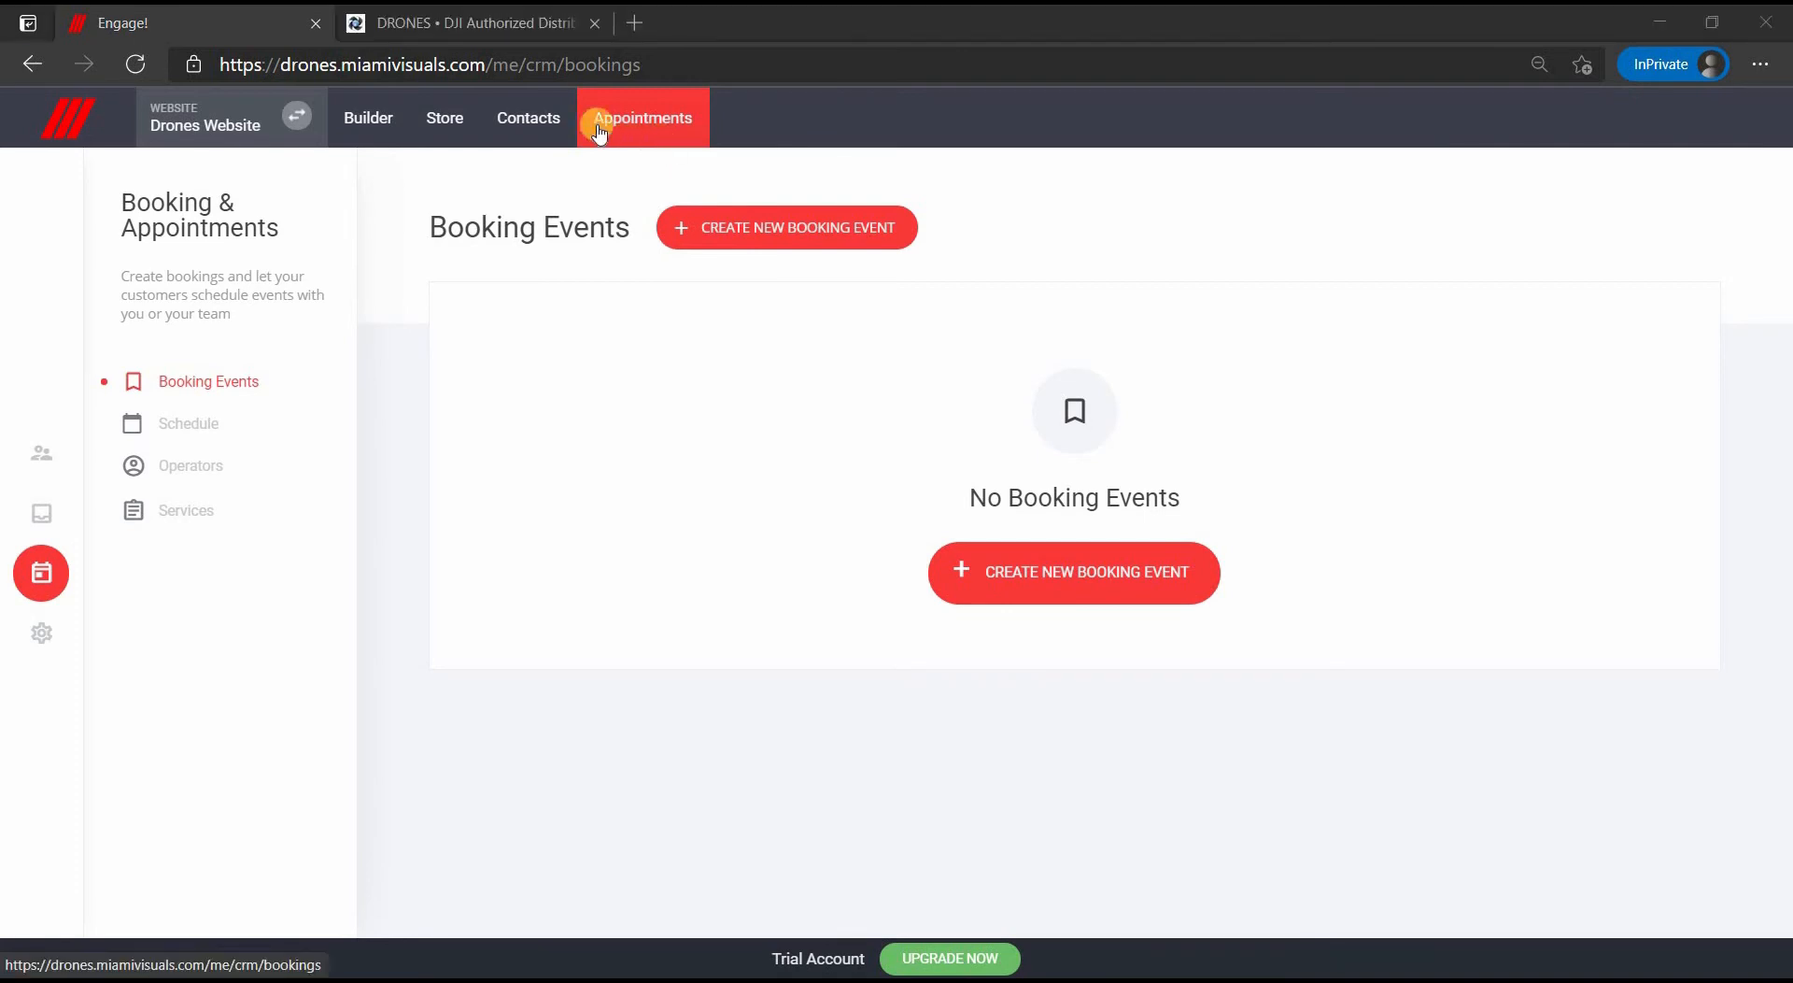
pyautogui.click(498, 25)
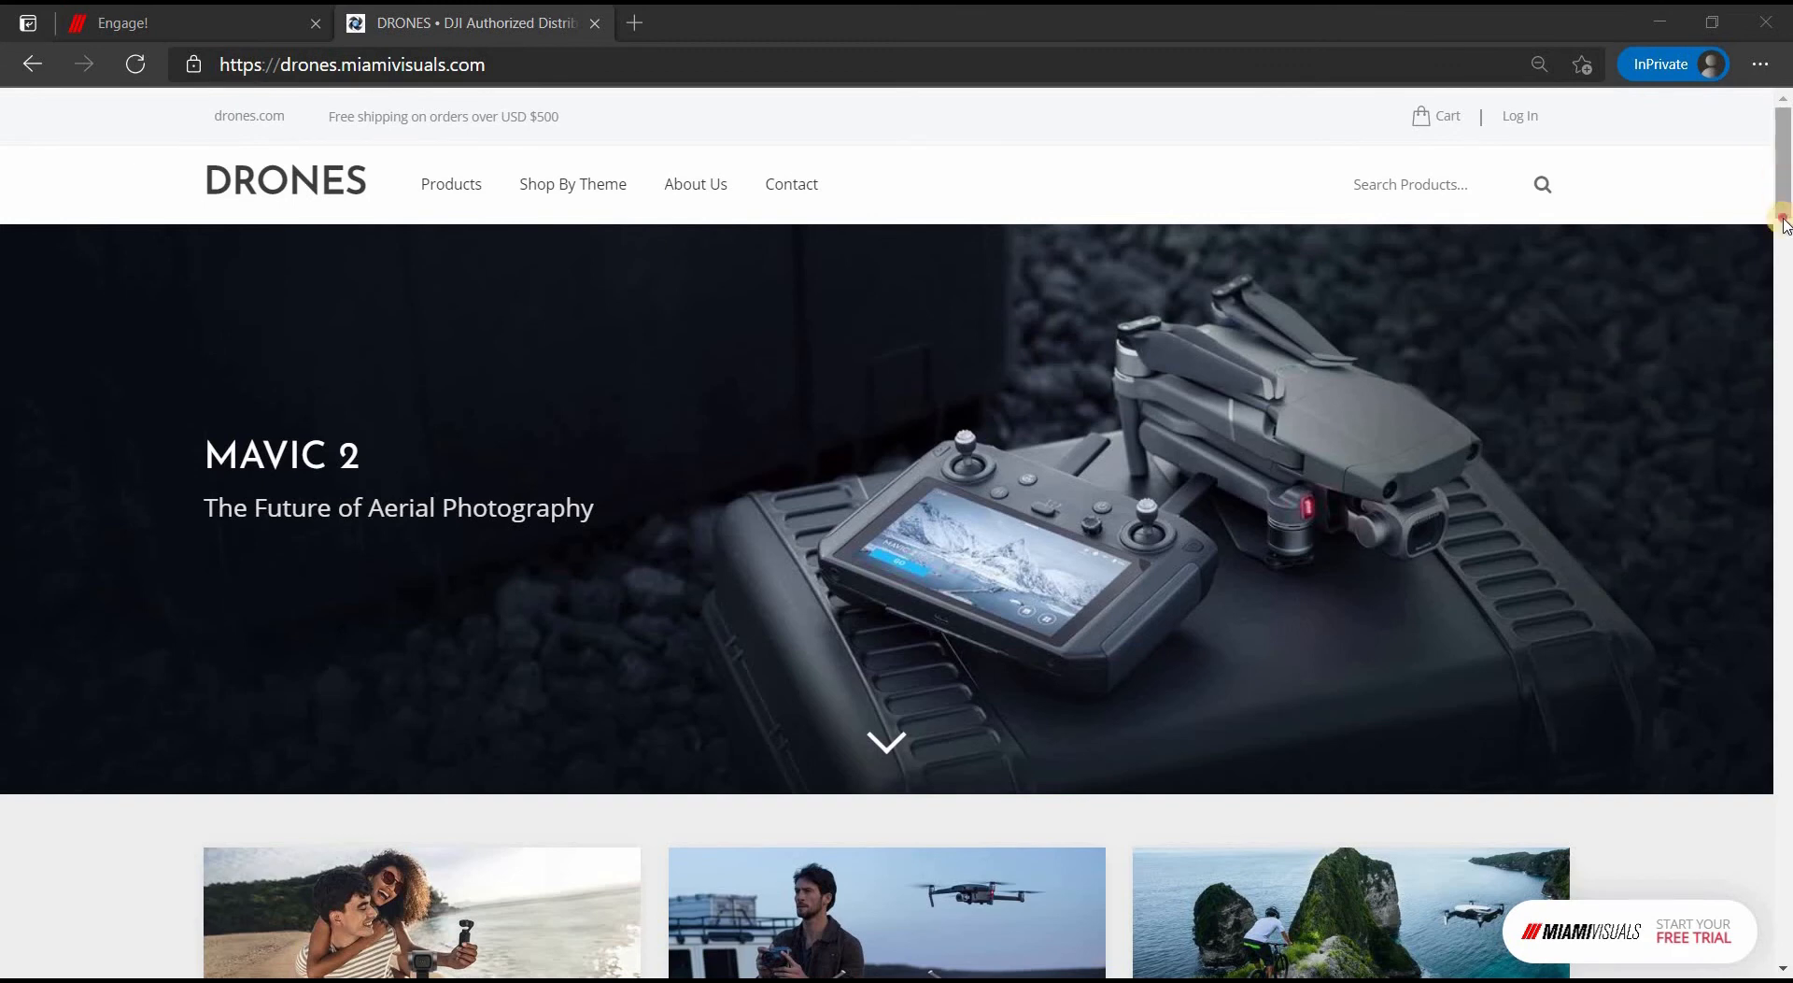
pyautogui.click(1786, 390)
pyautogui.click(1786, 391)
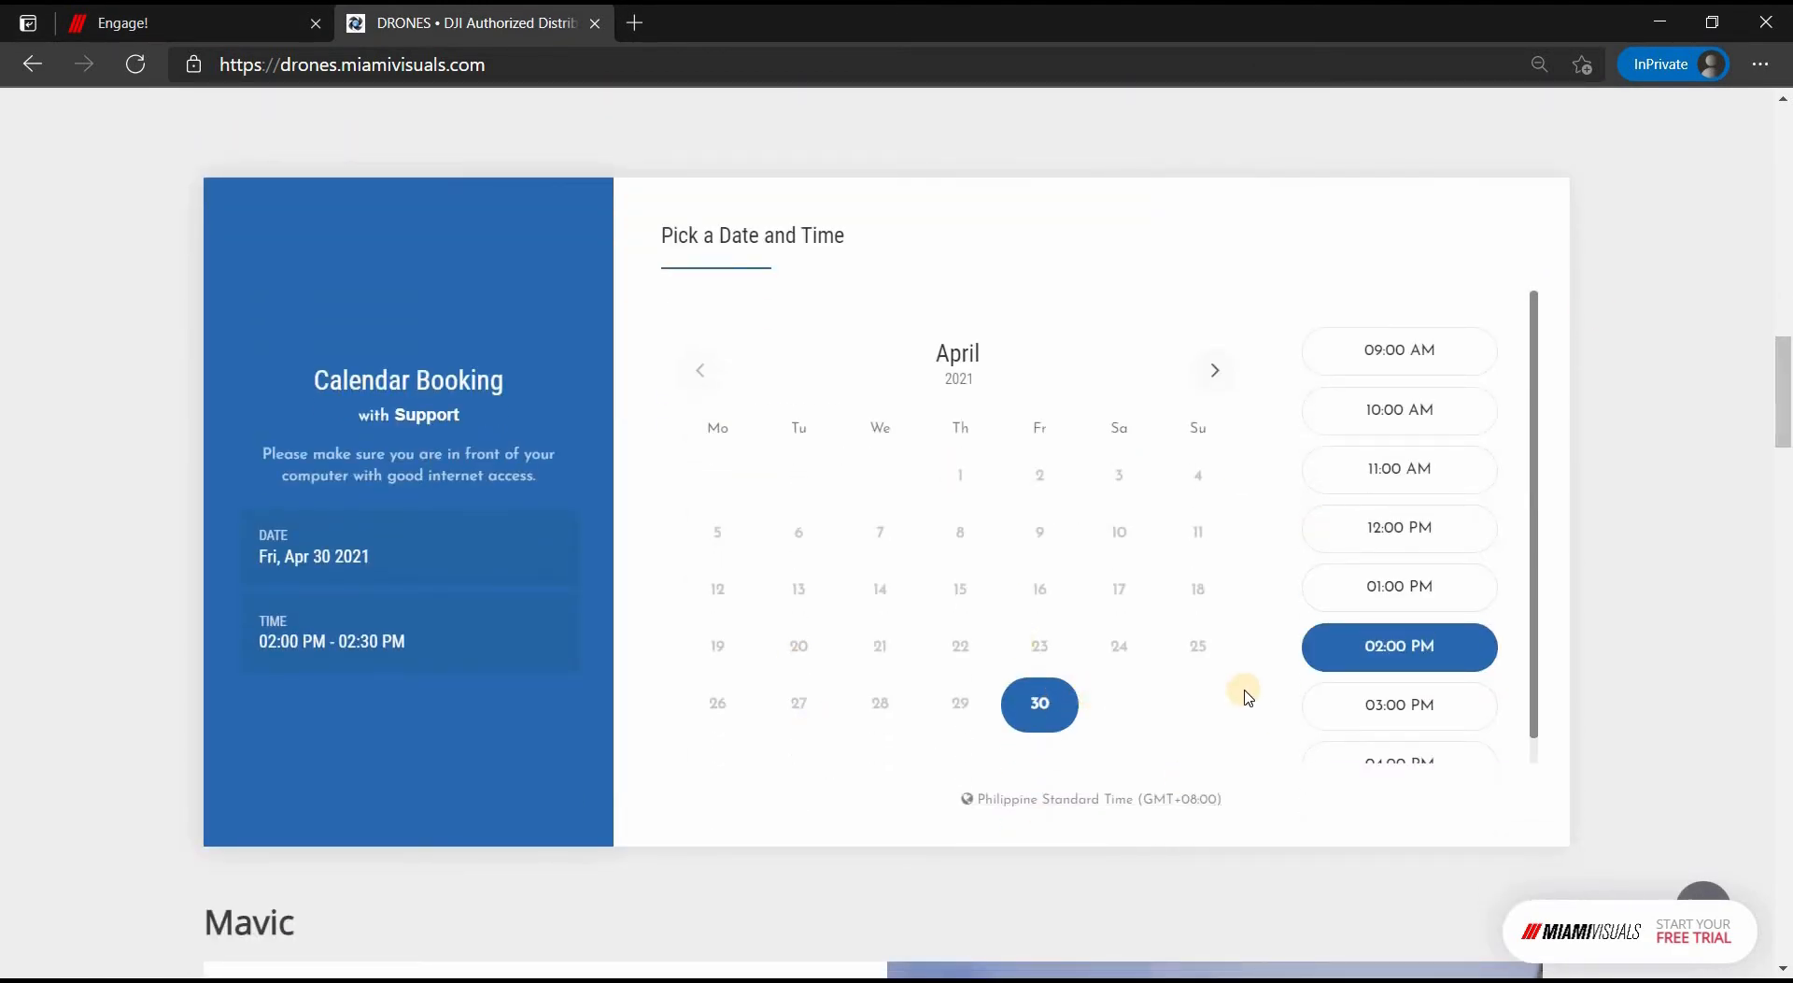
pyautogui.click(1345, 700)
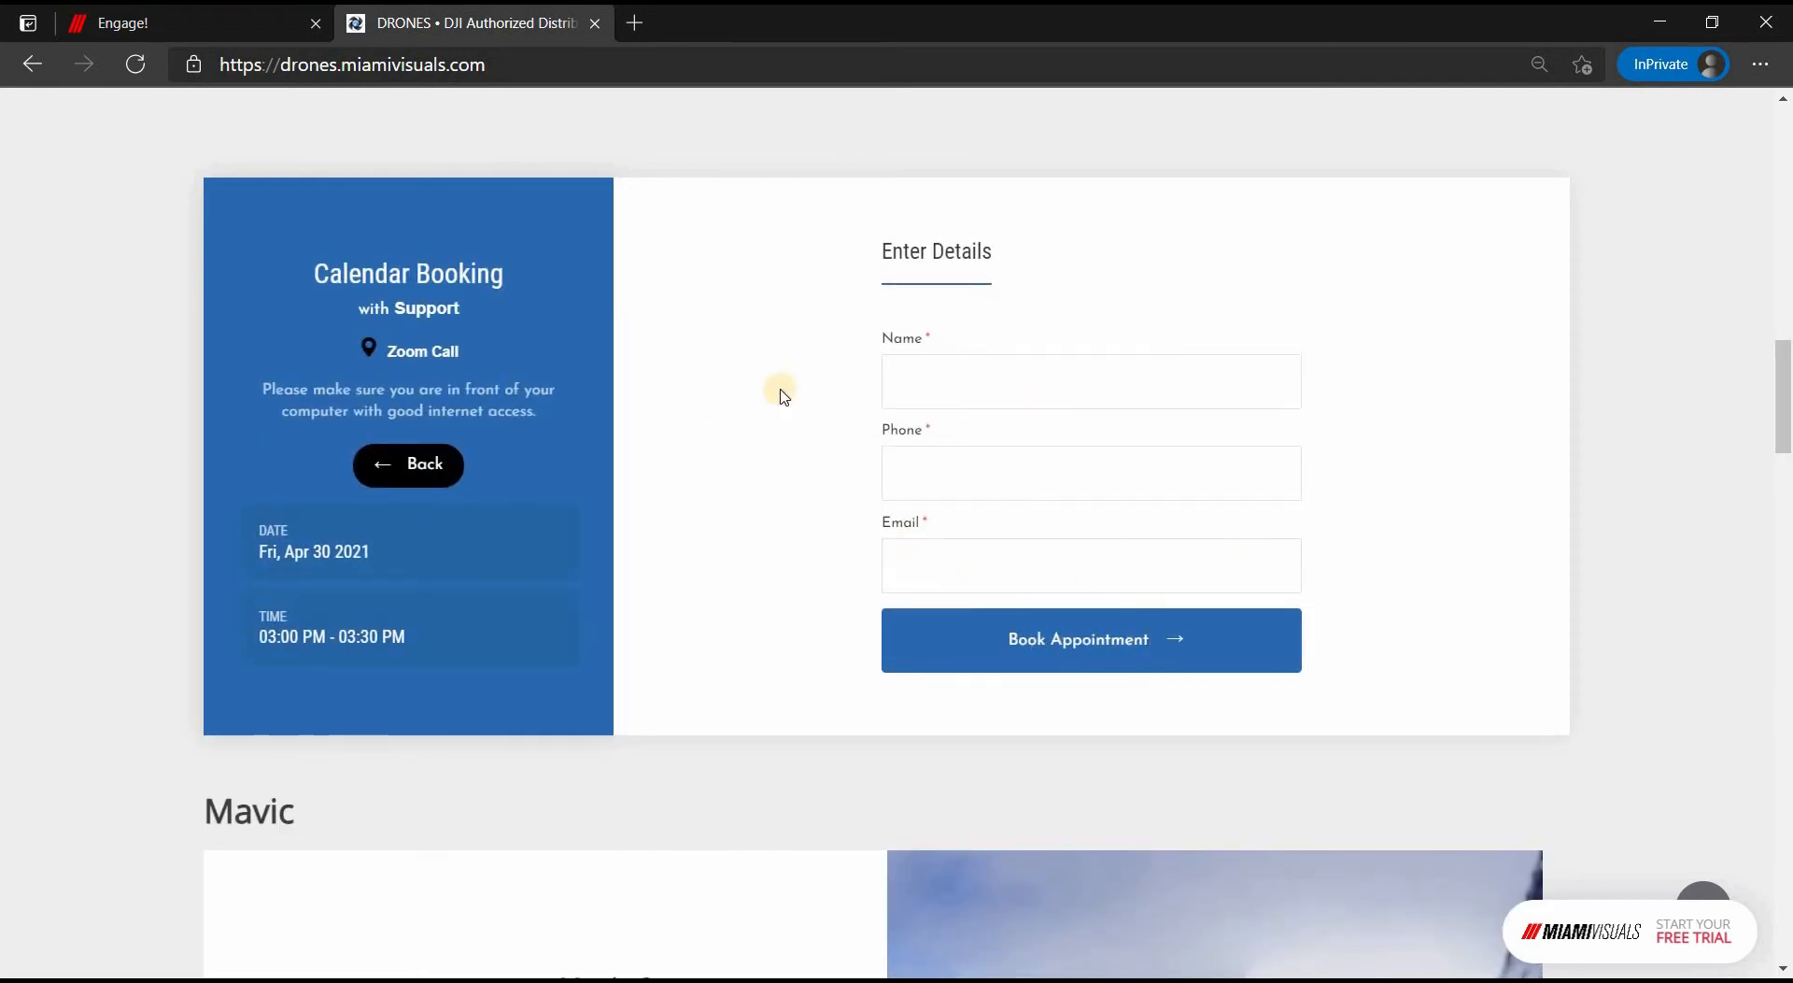
pyautogui.click(213, 26)
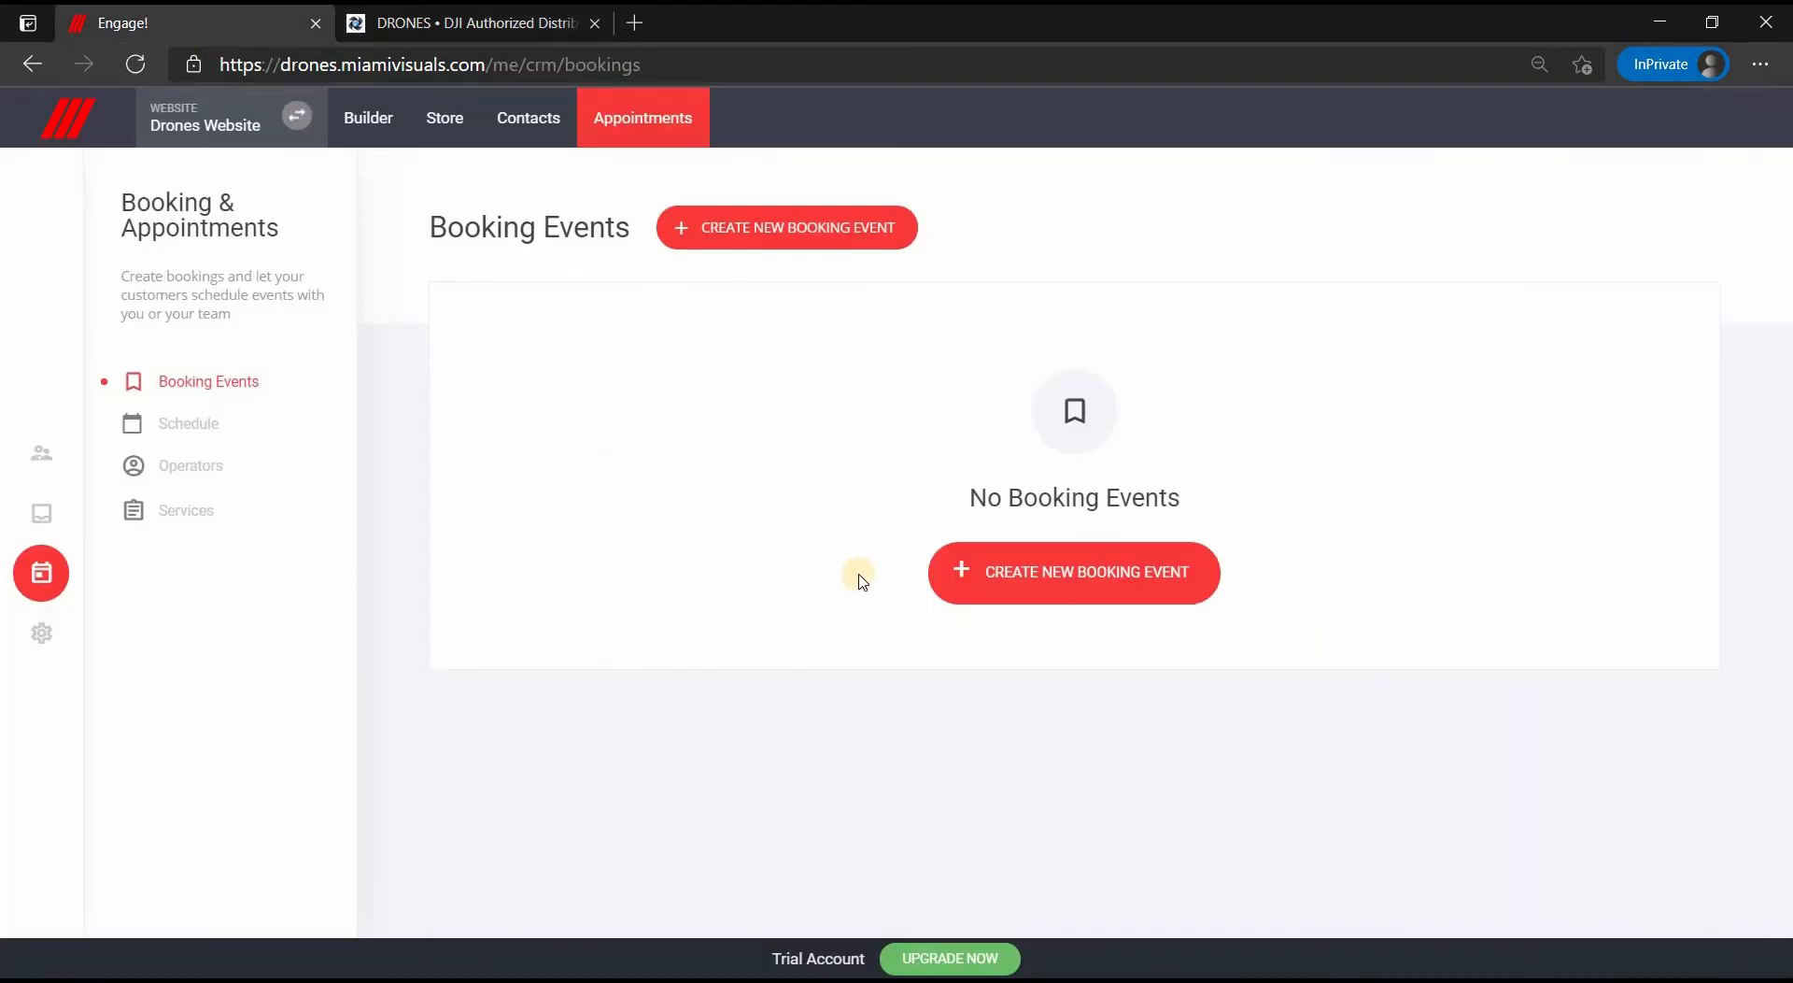
# - Create a new booking event, passing its description and location fields to reach the operators step
pyautogui.click(1139, 586)
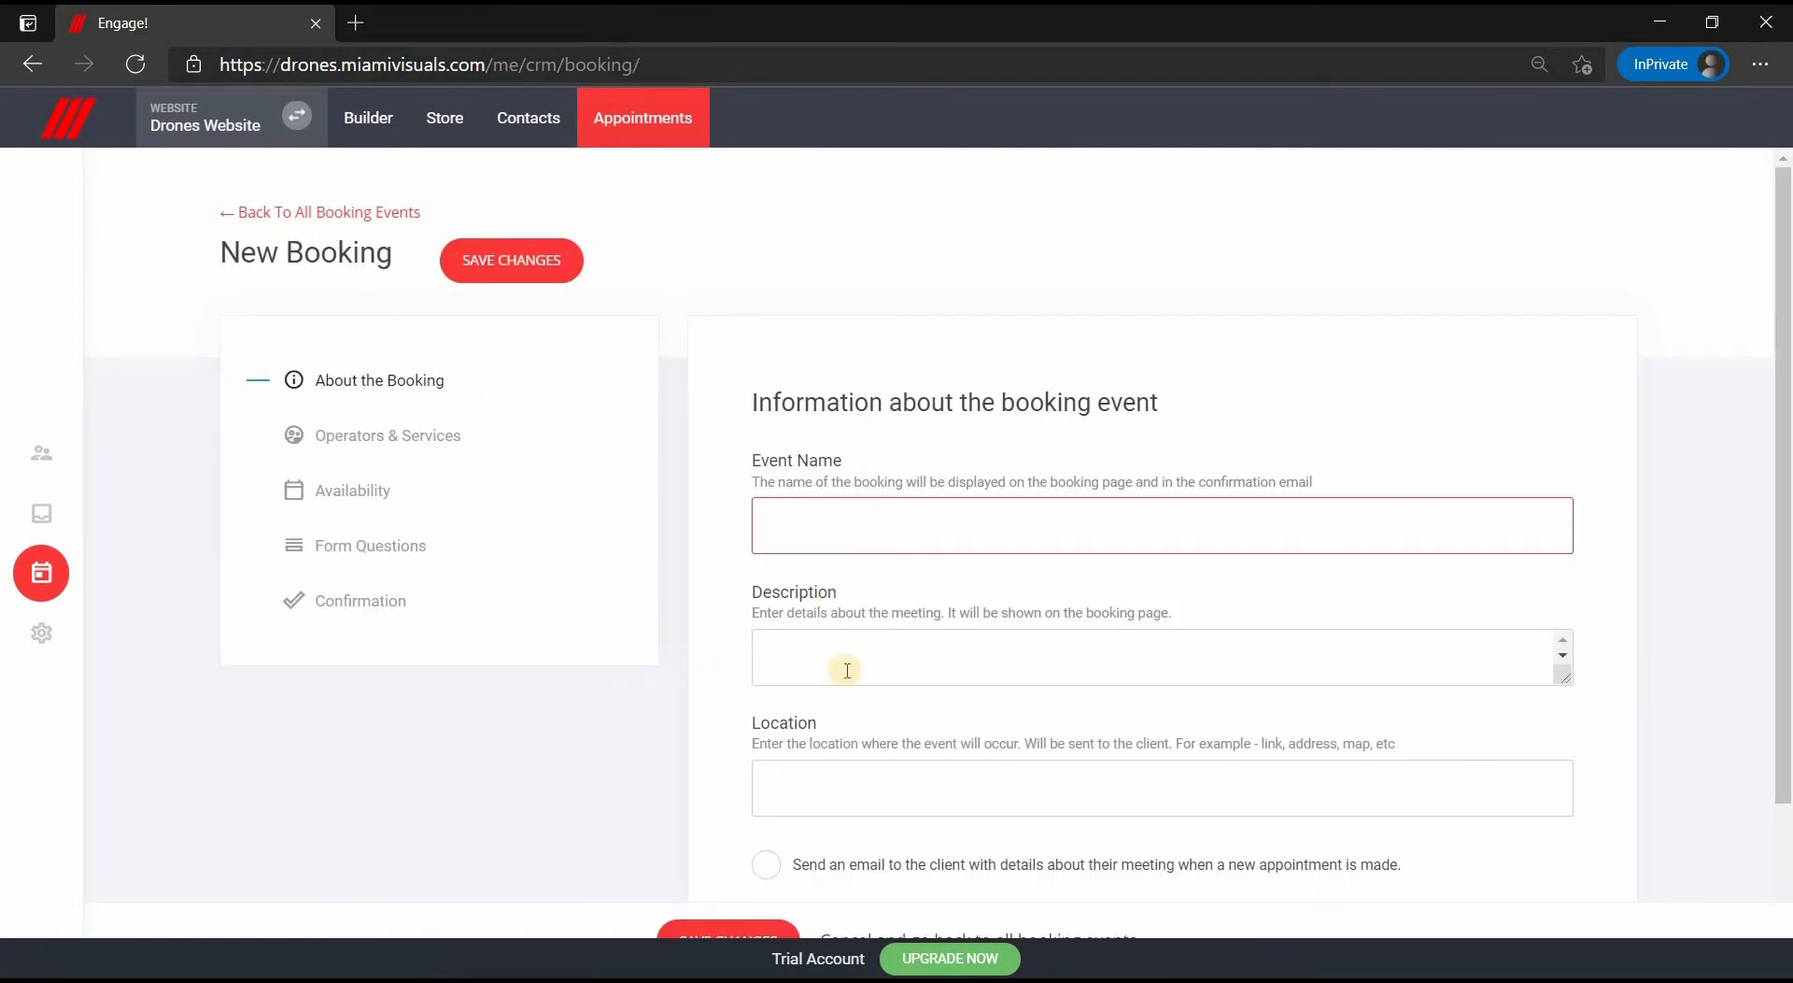
pyautogui.click(895, 657)
pyautogui.click(1053, 787)
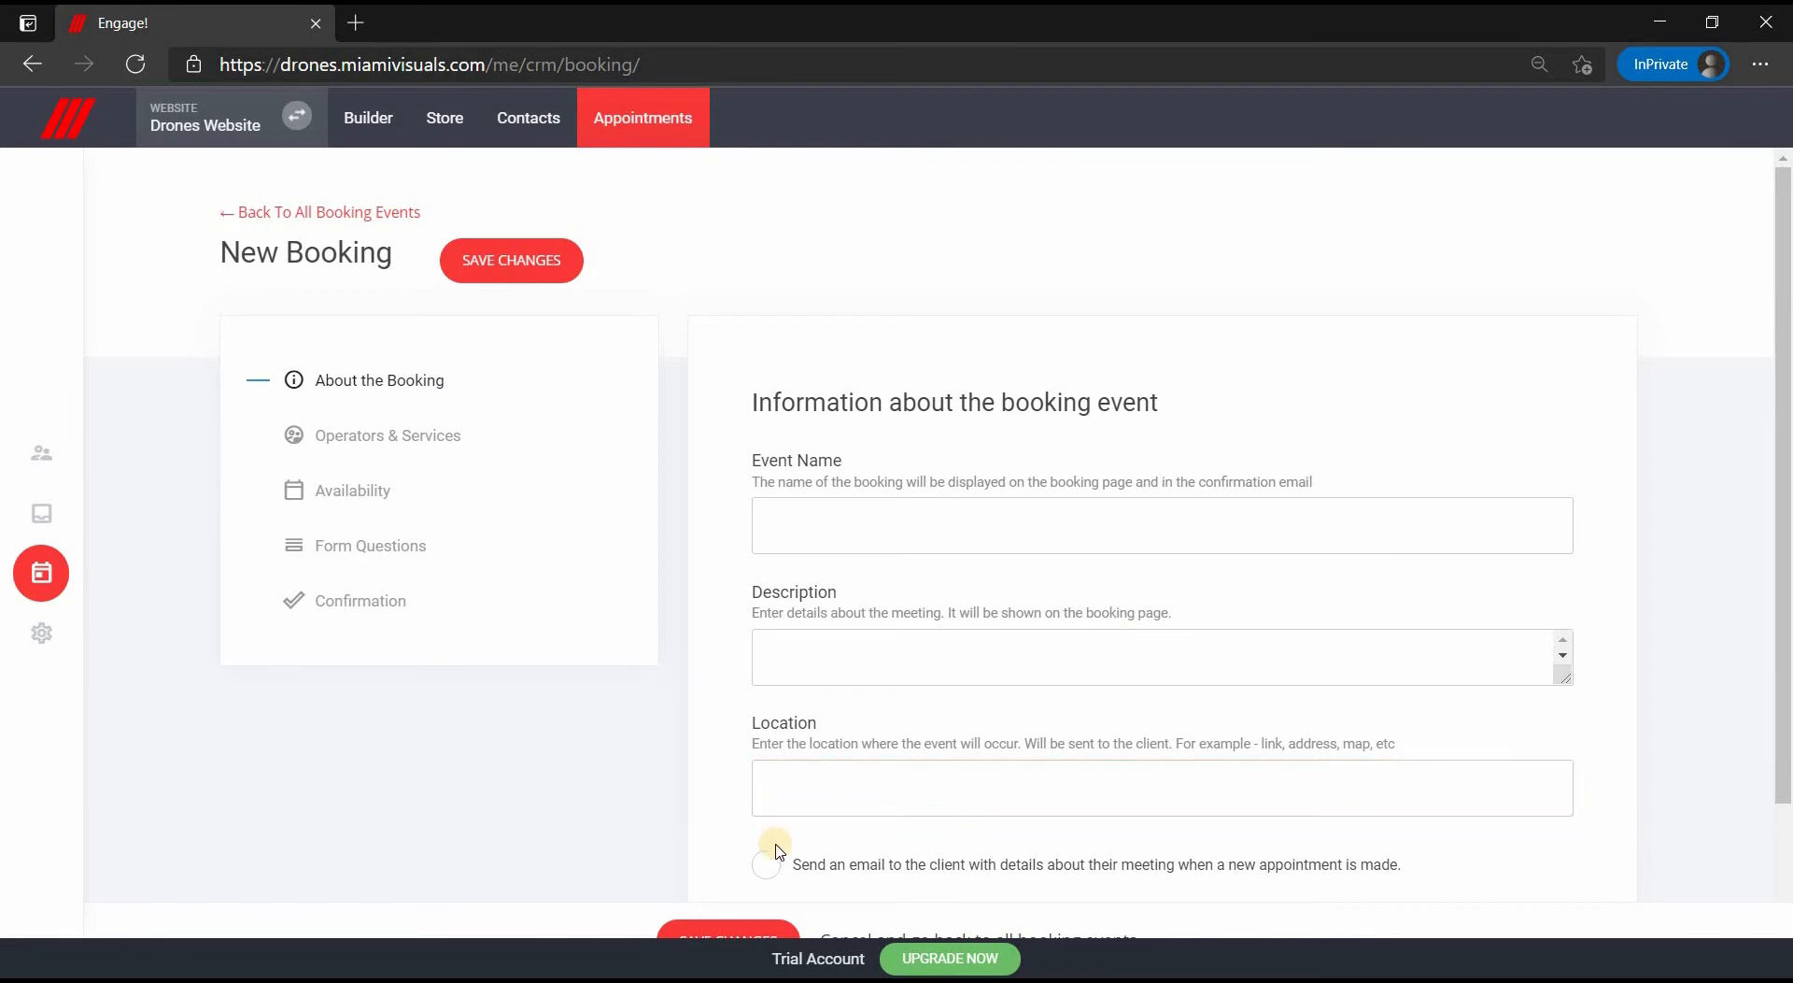
pyautogui.scroll(-2, 778, 849)
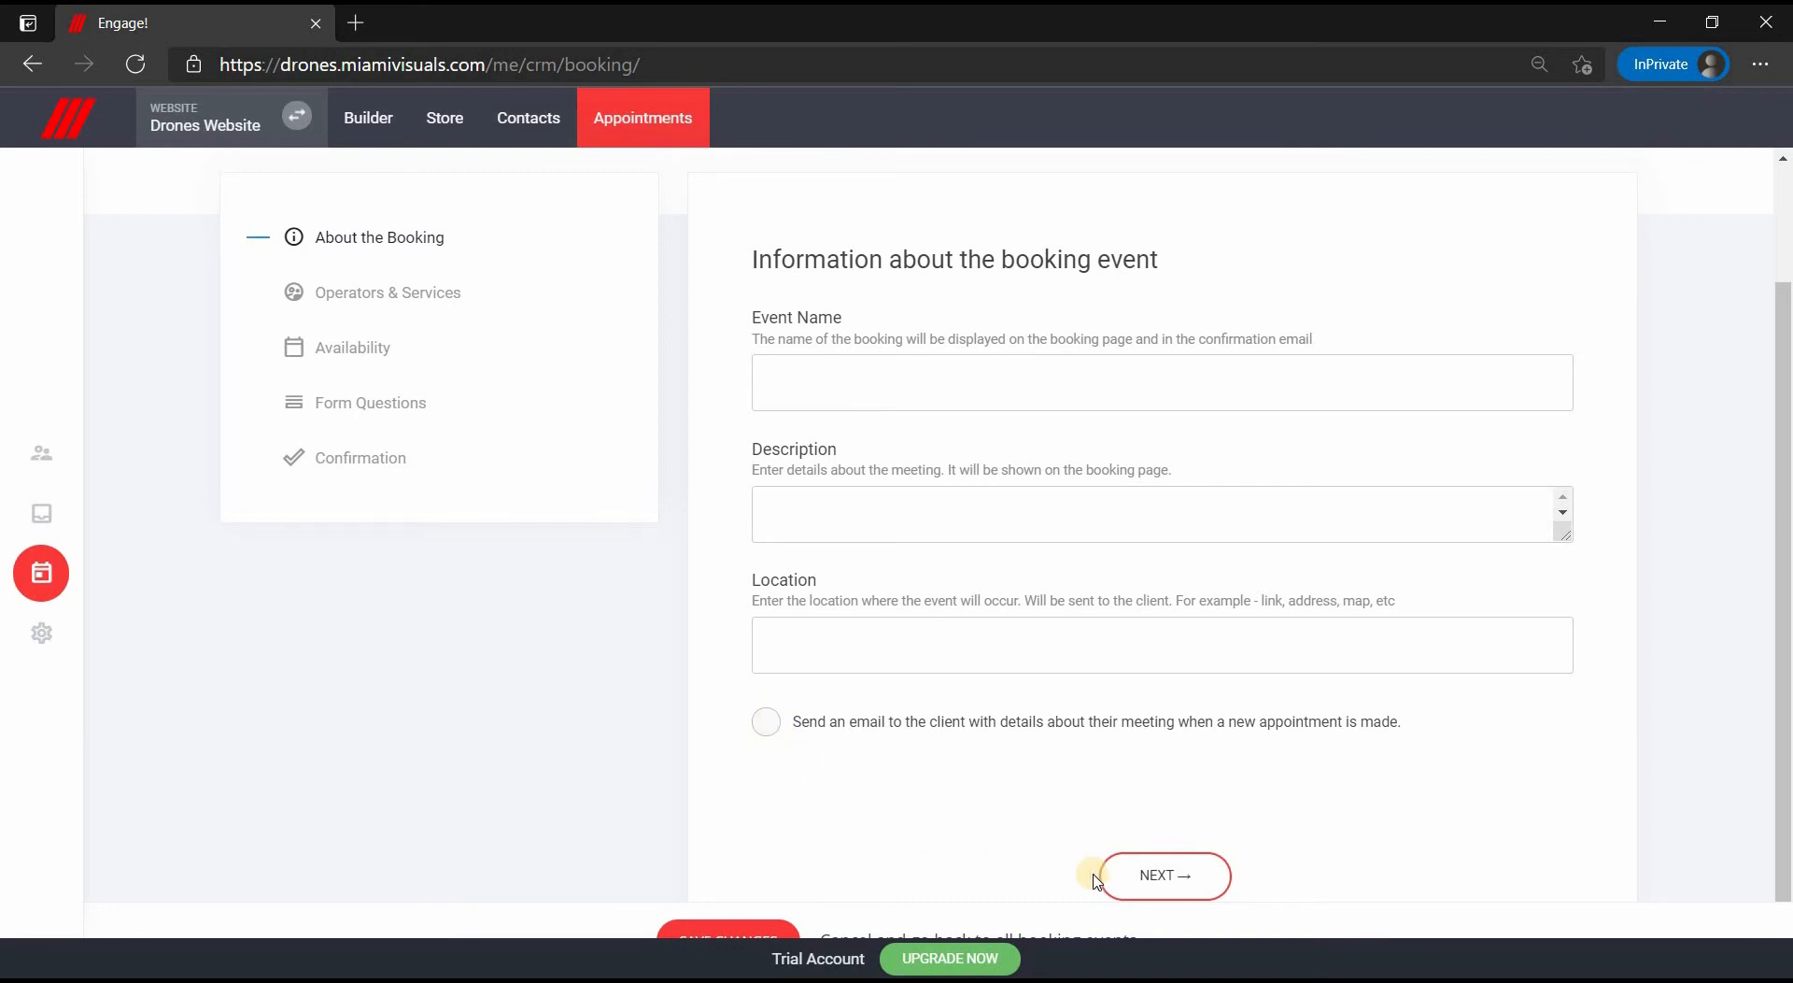
pyautogui.click(1167, 876)
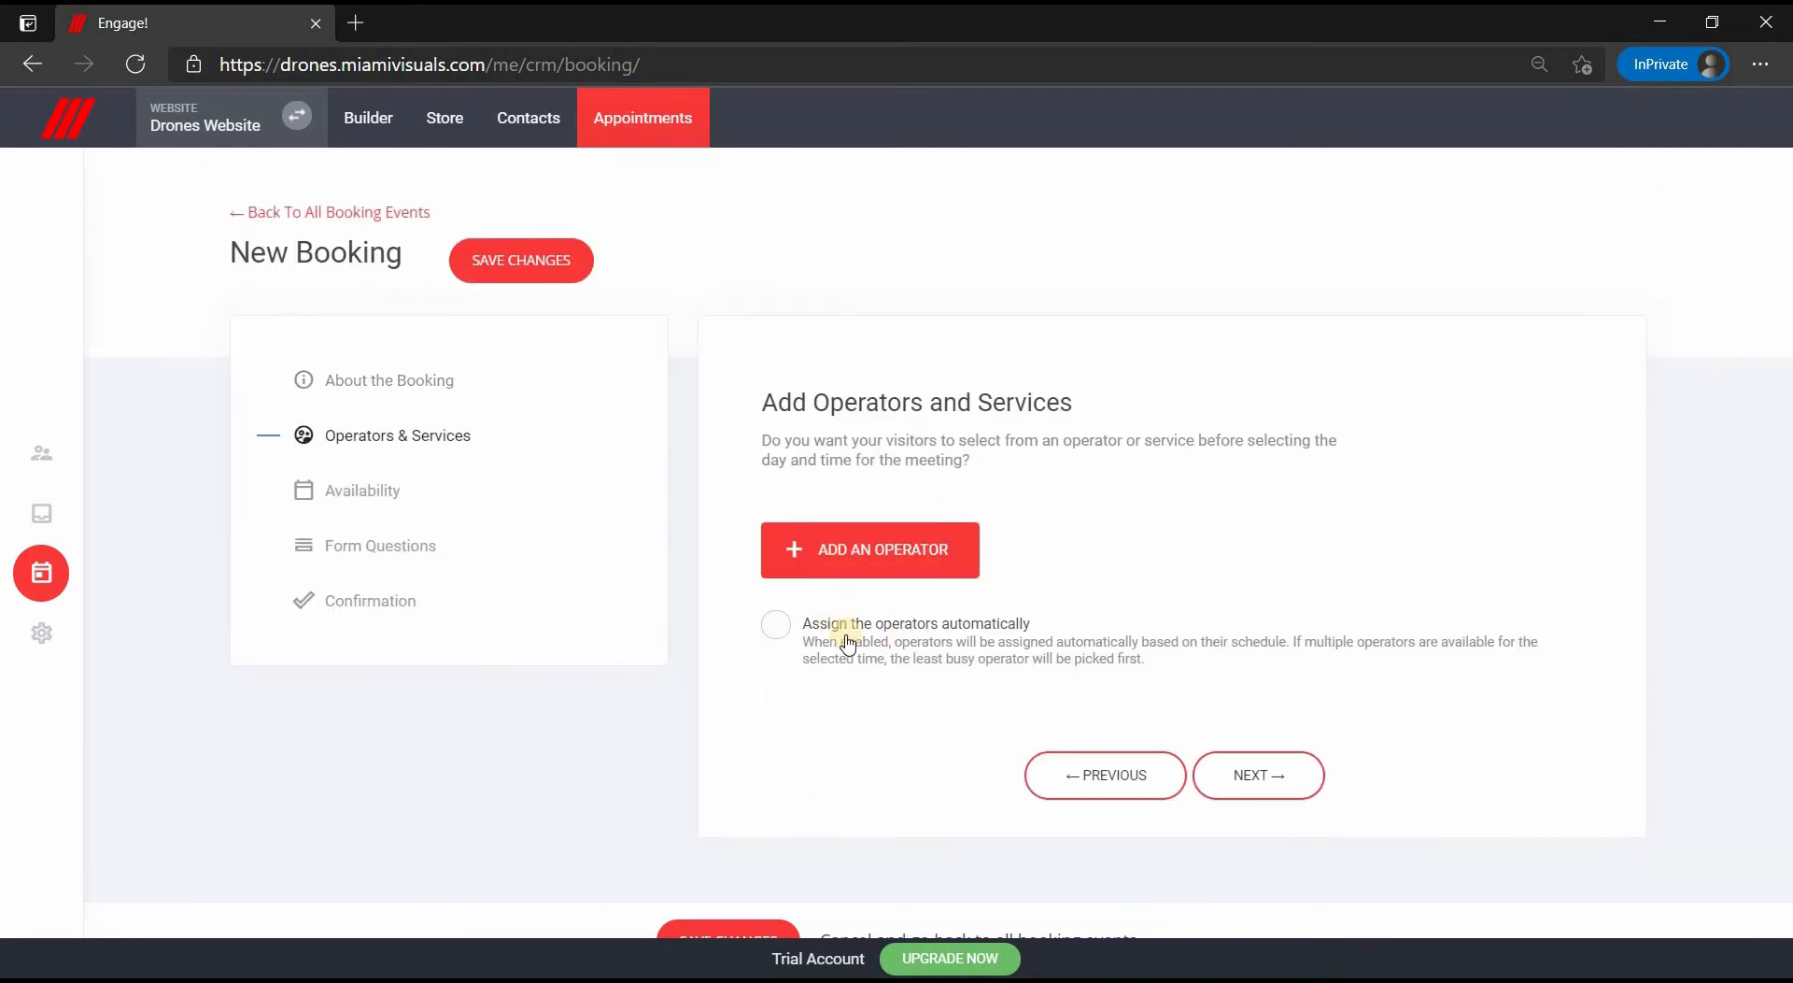
# - Start a new operator, touching its description, image and colour fields, then close it unsaved
pyautogui.click(869, 561)
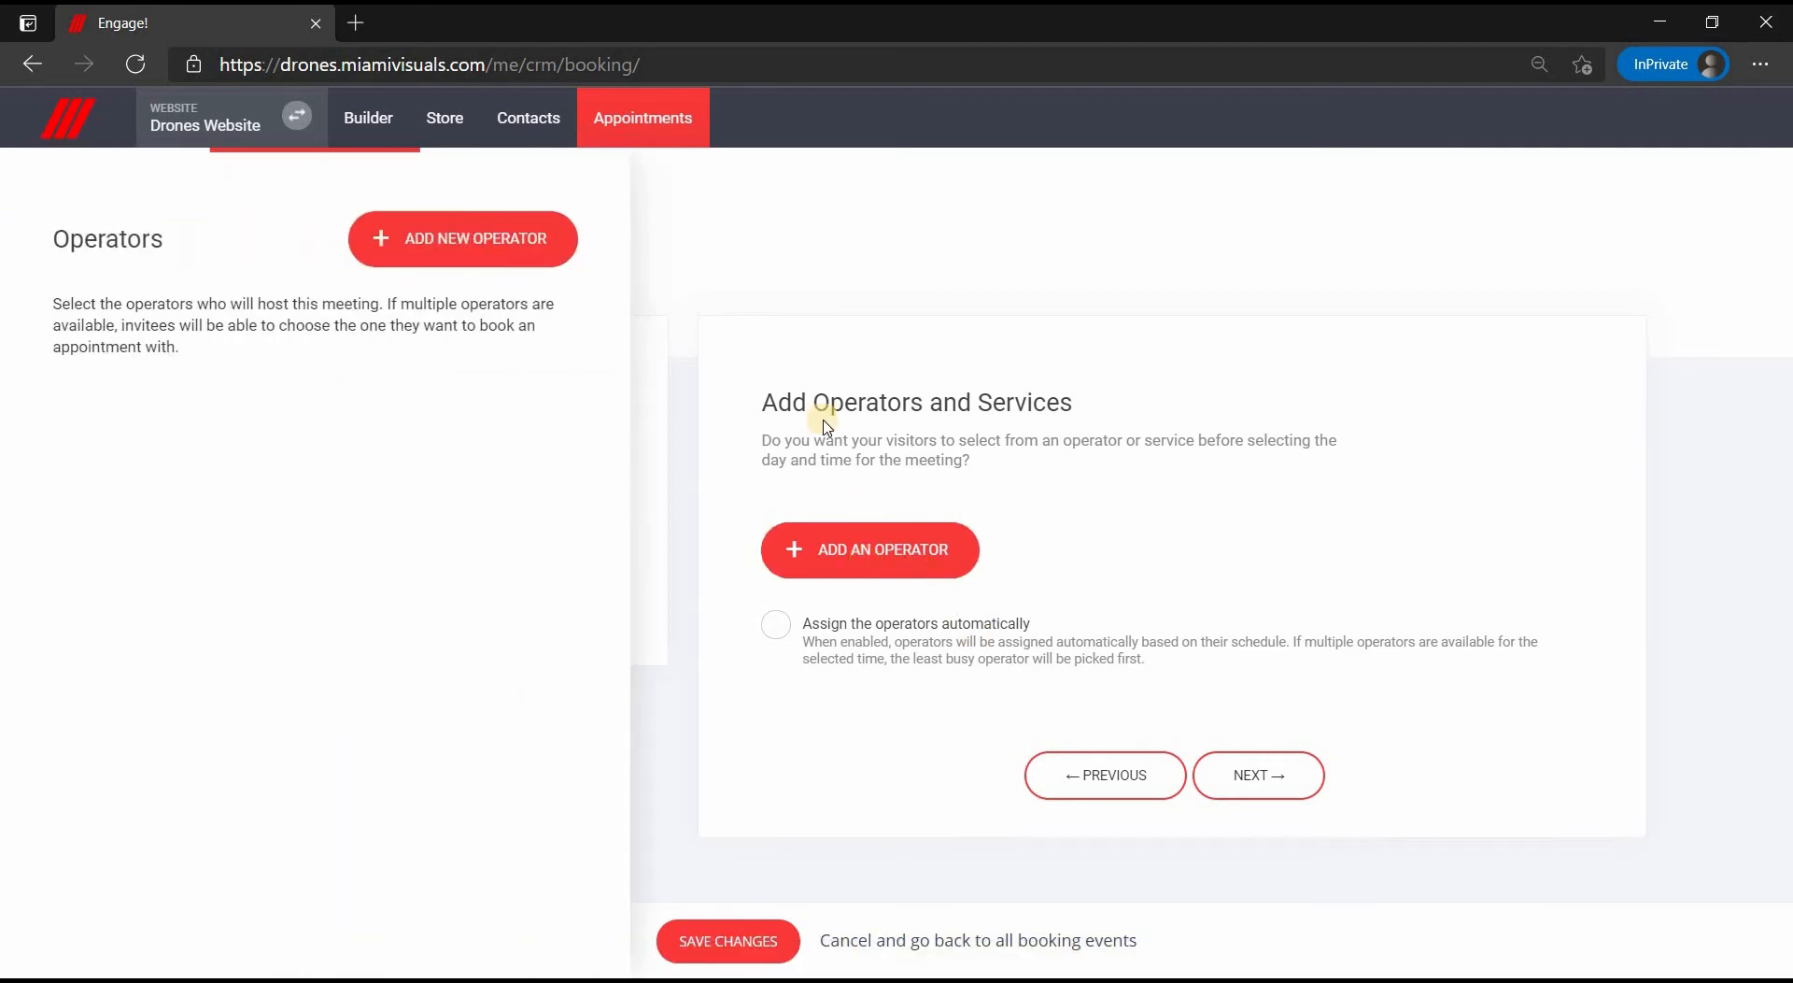
pyautogui.click(507, 269)
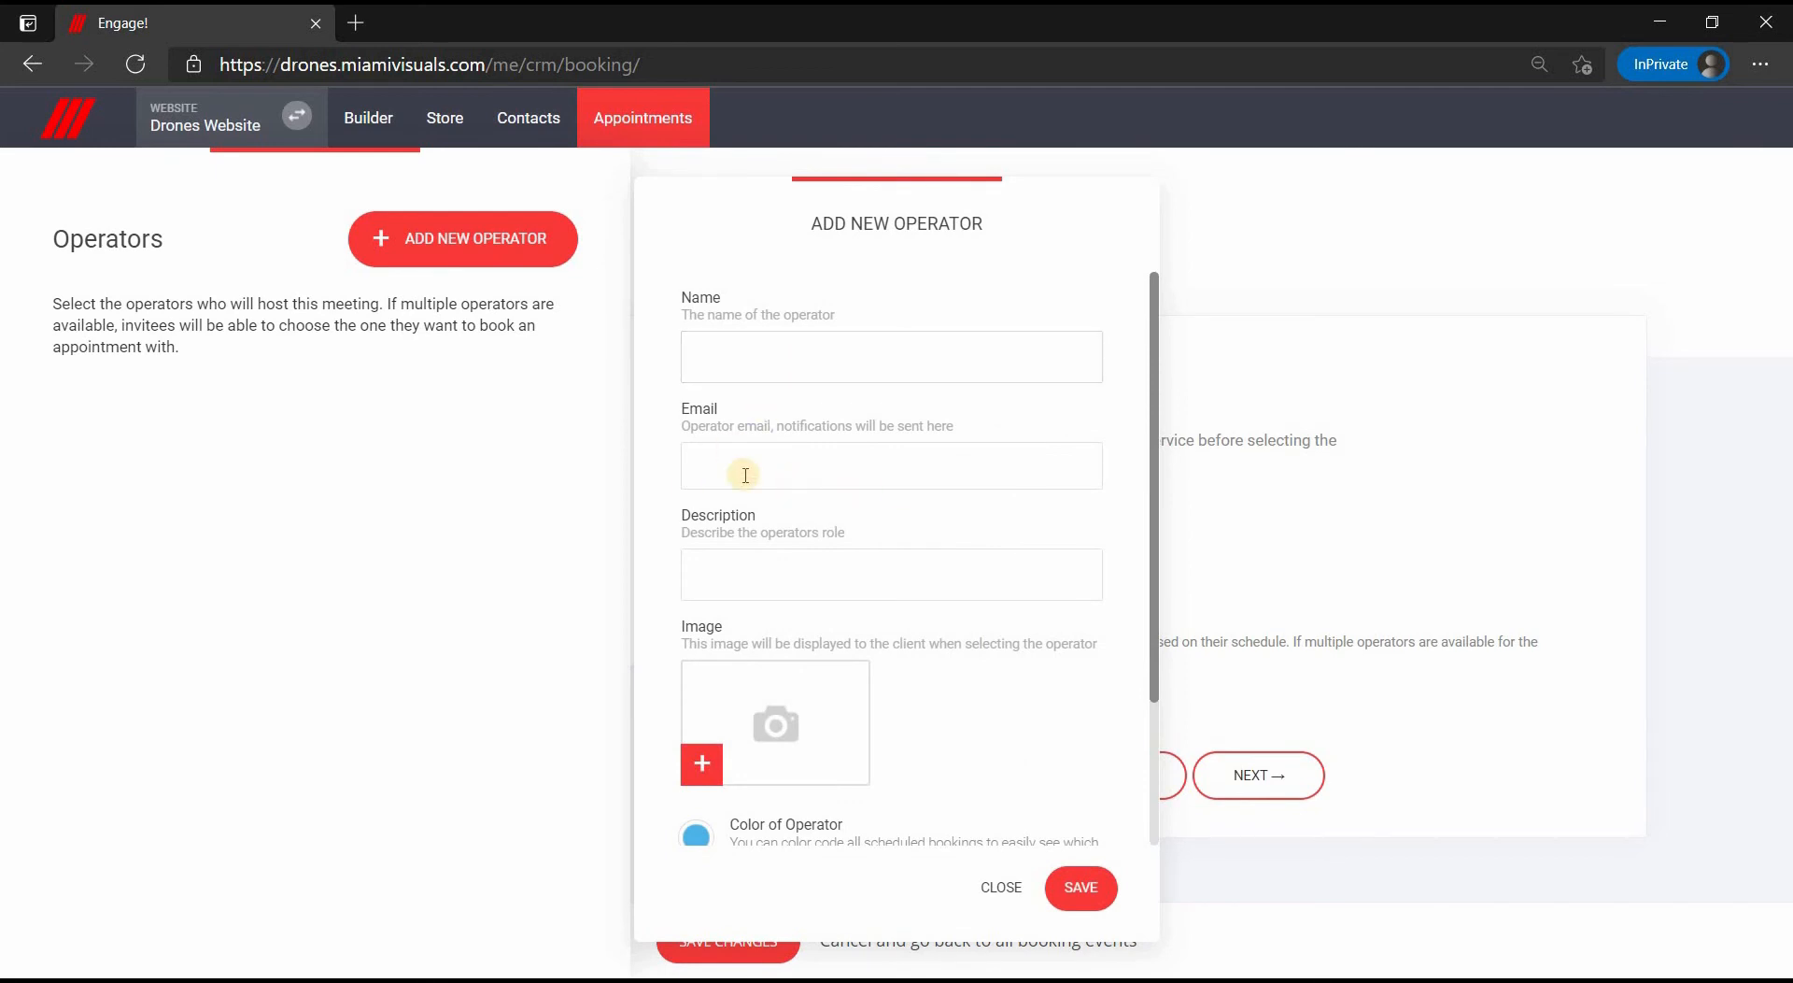
pyautogui.click(743, 598)
pyautogui.click(829, 724)
pyautogui.scroll(-2, 829, 724)
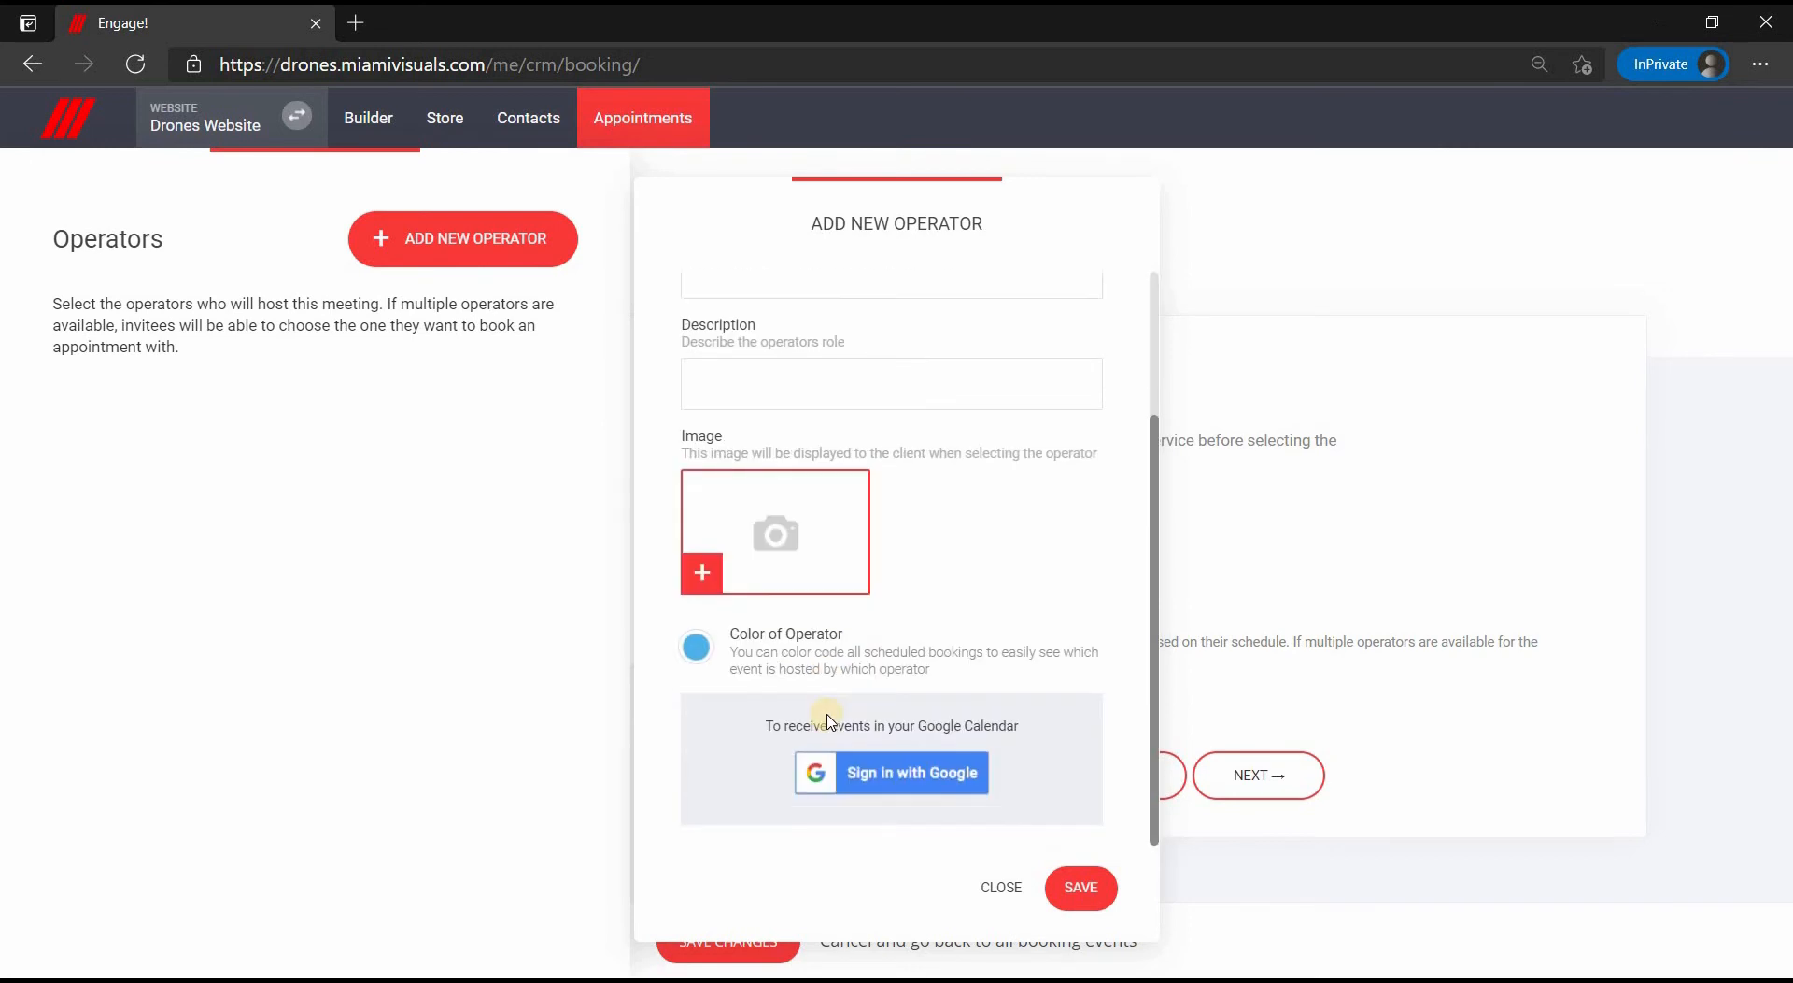
pyautogui.click(694, 651)
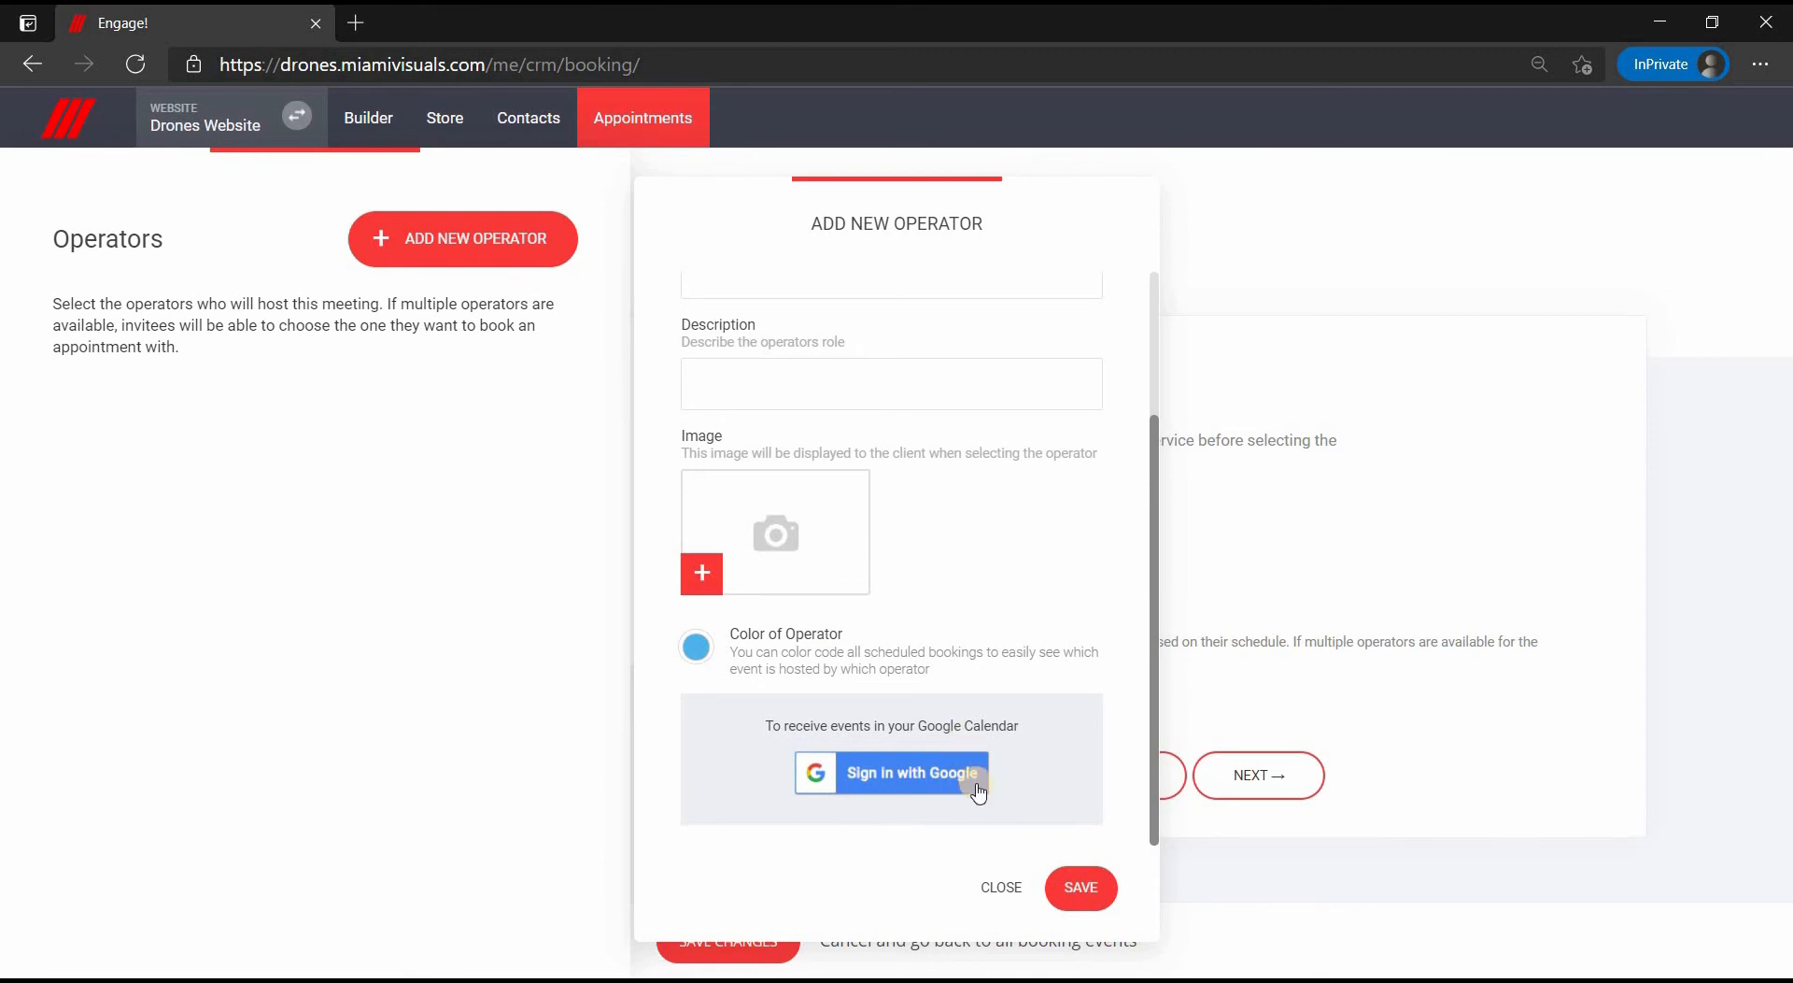
pyautogui.click(1003, 889)
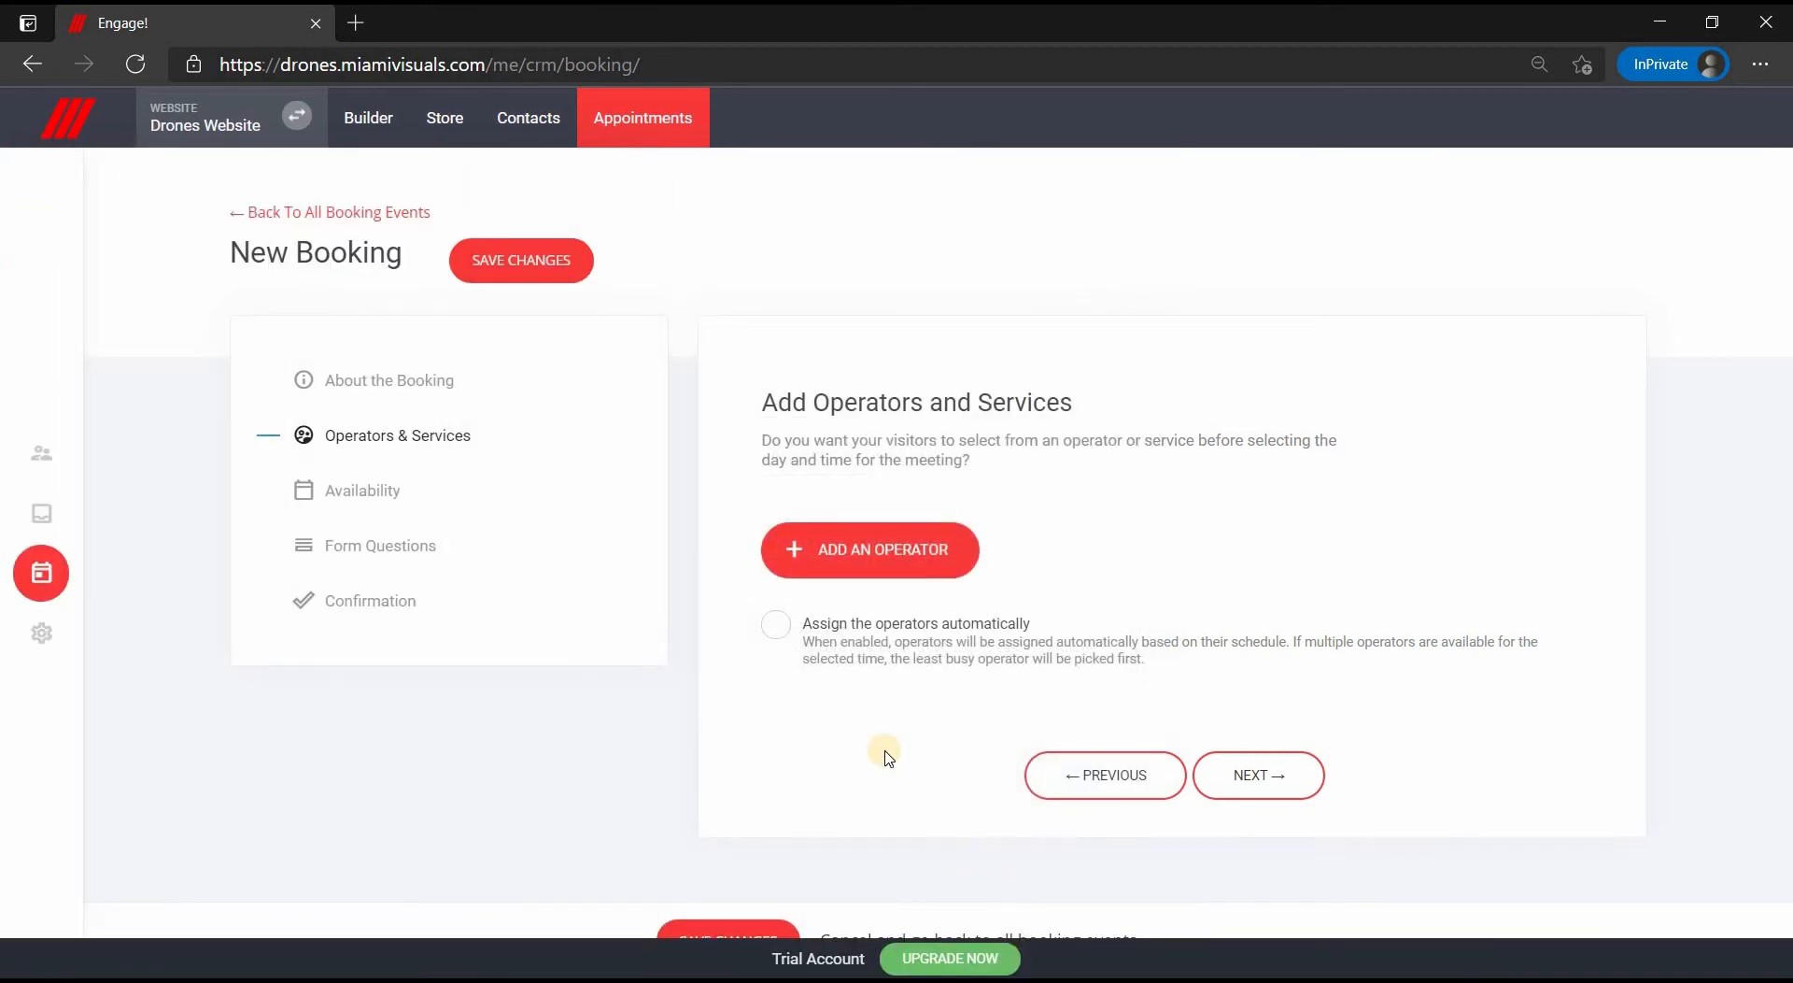
# - On the Availability step, keep the One-on-one booking type and the next 2 weeks availability
pyautogui.click(391, 500)
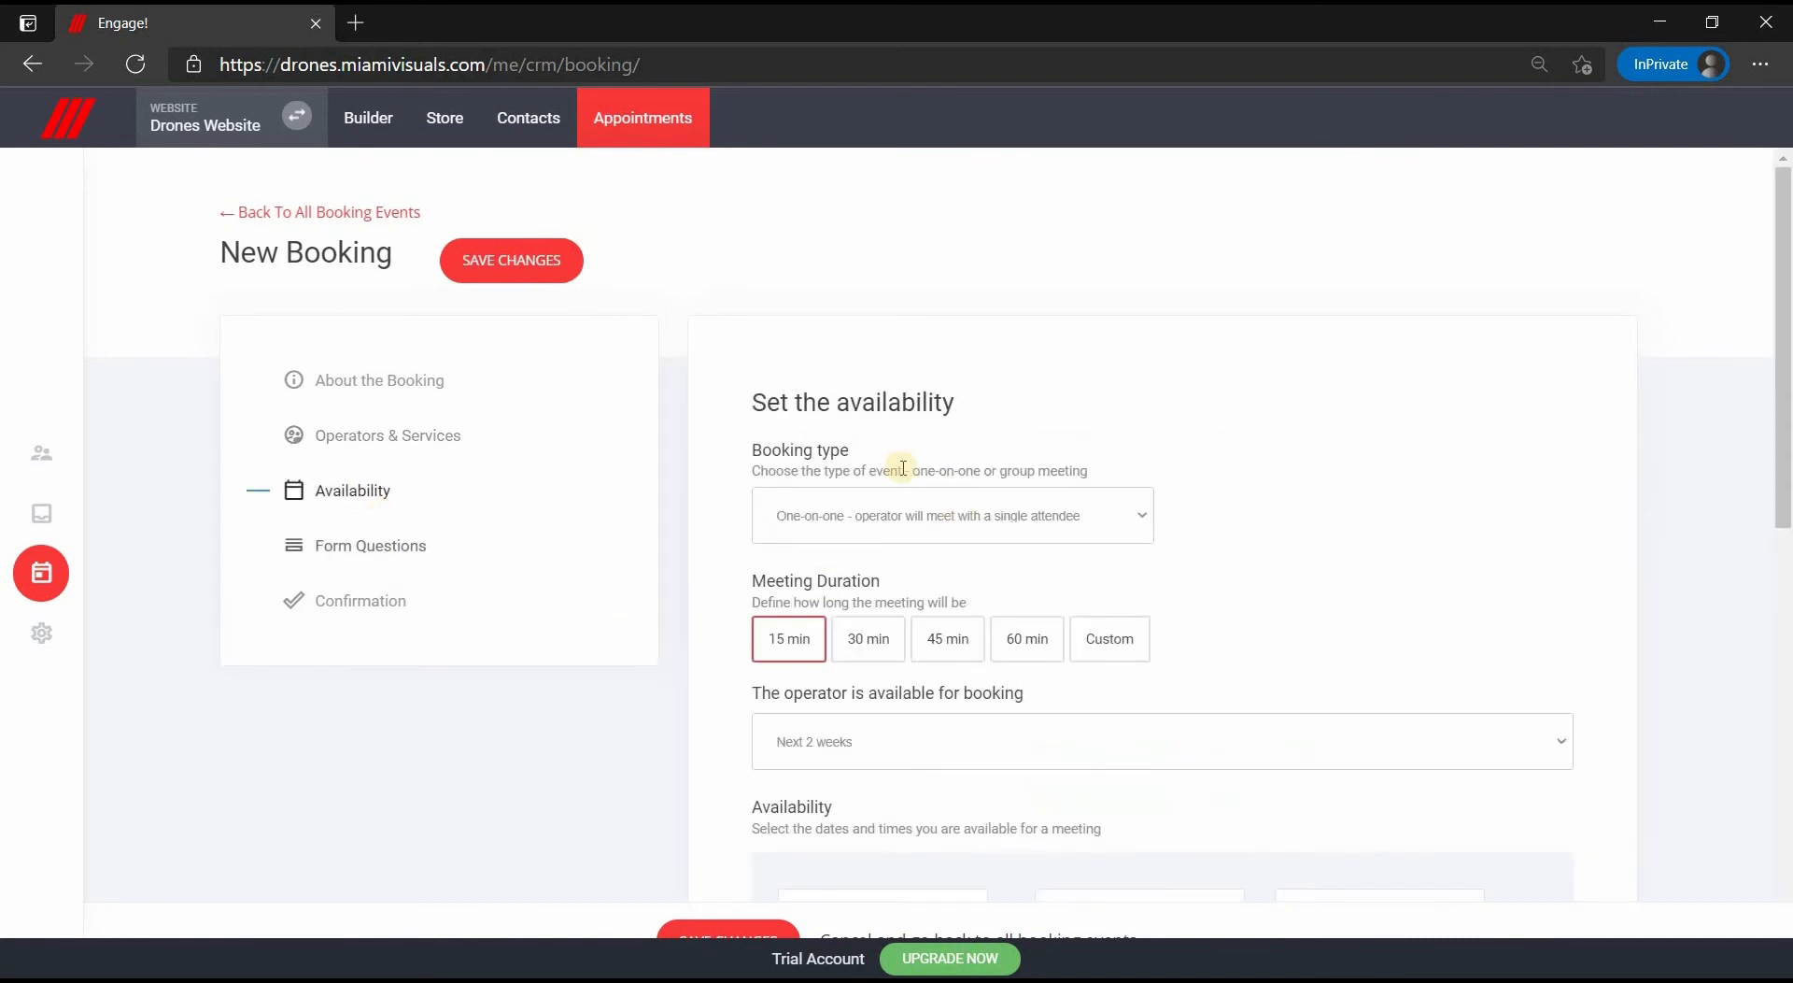
pyautogui.click(824, 518)
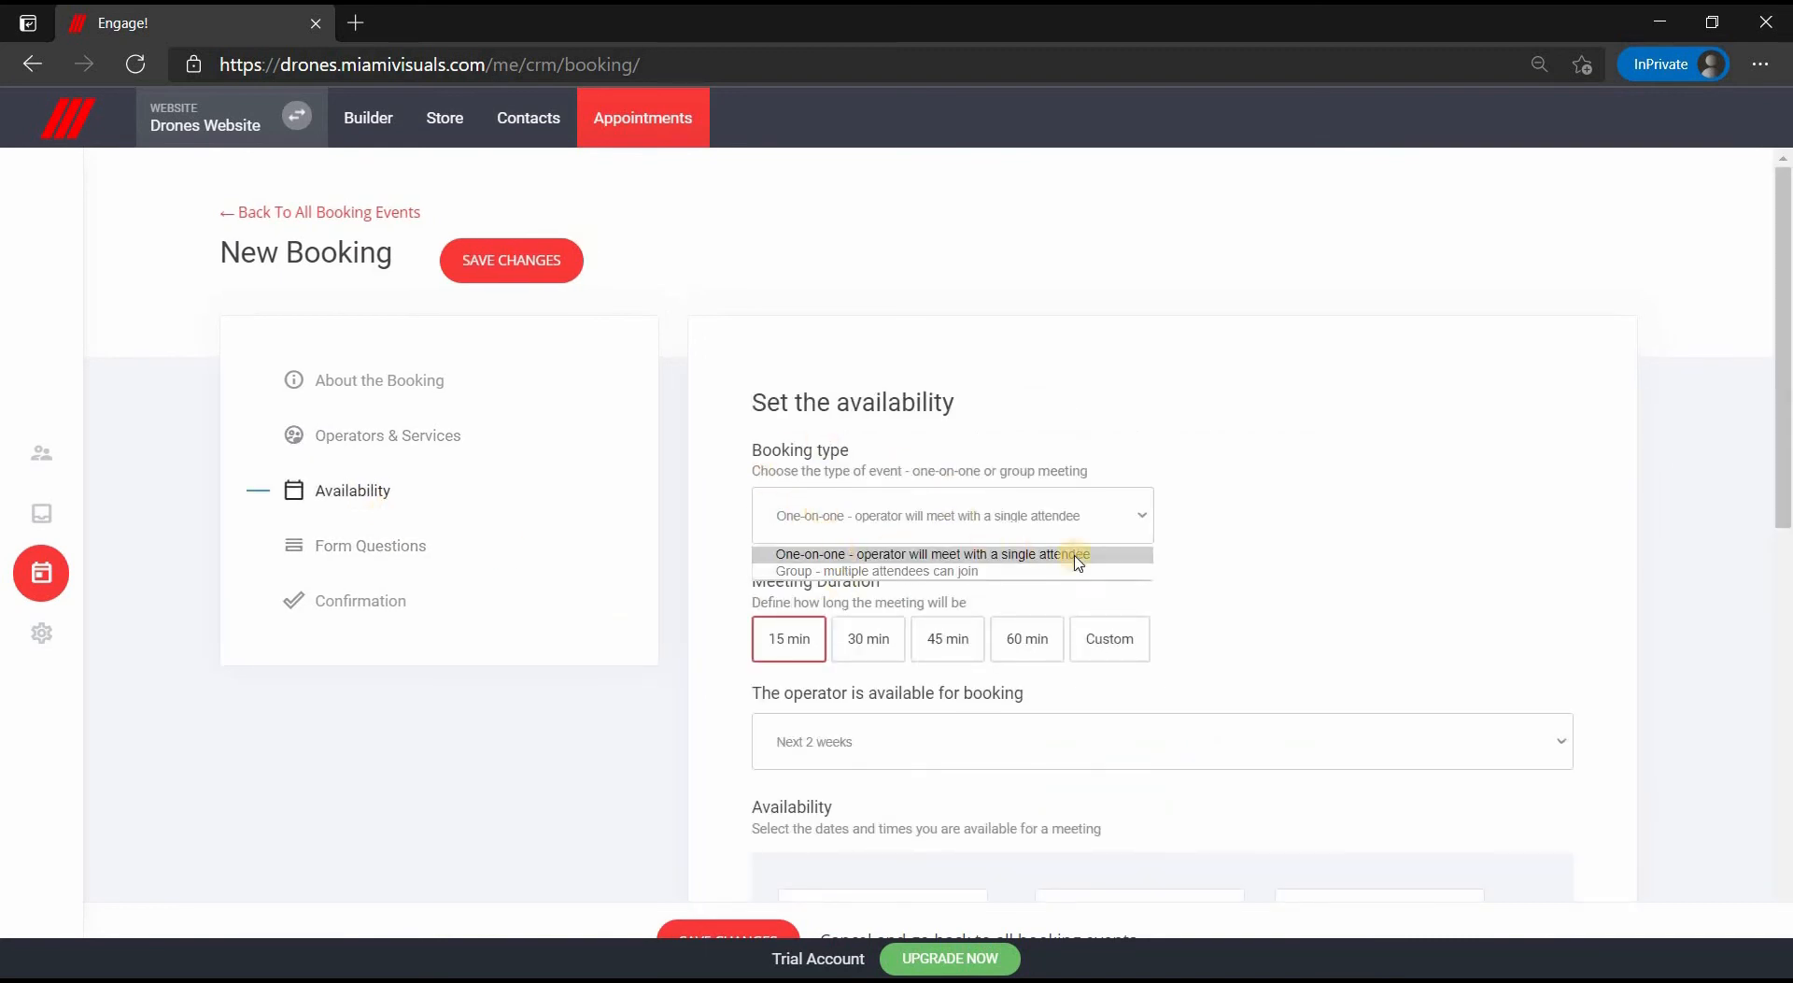
pyautogui.click(787, 646)
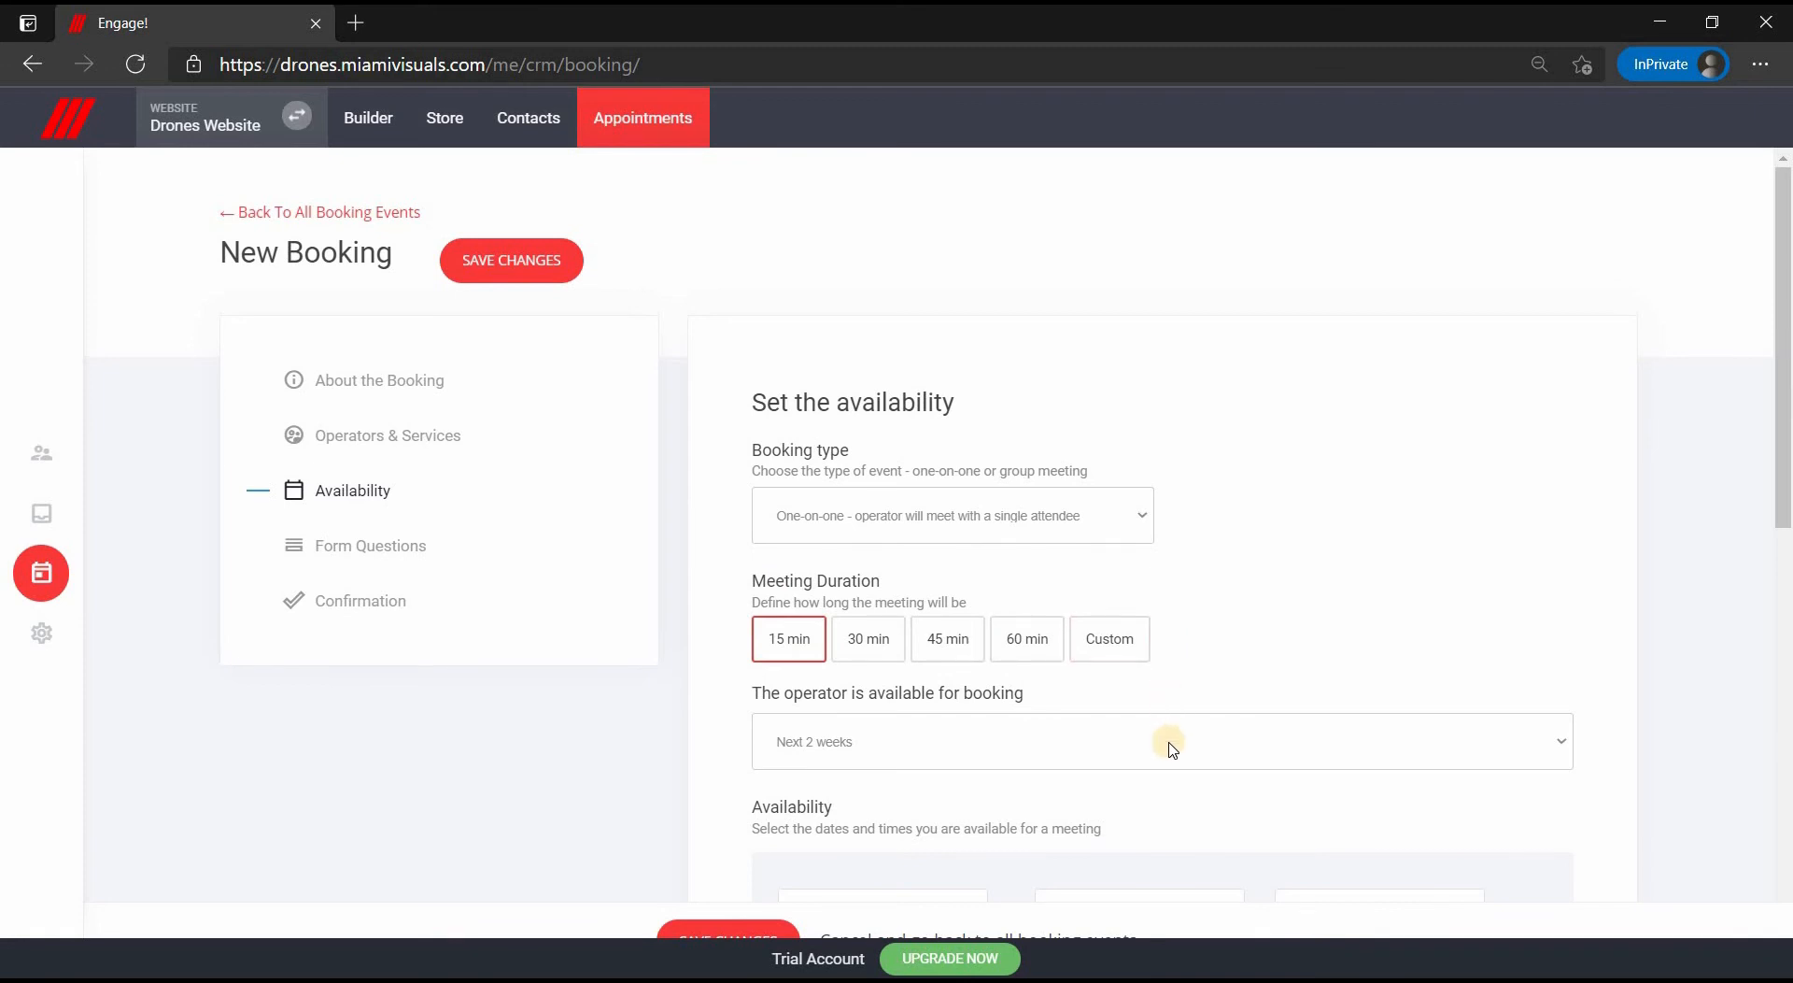
pyautogui.click(1168, 738)
pyautogui.click(1130, 724)
# - Advance the 15 min booking to its Form Questions step
pyautogui.scroll(-4, 1130, 724)
pyautogui.scroll(-1, 1131, 722)
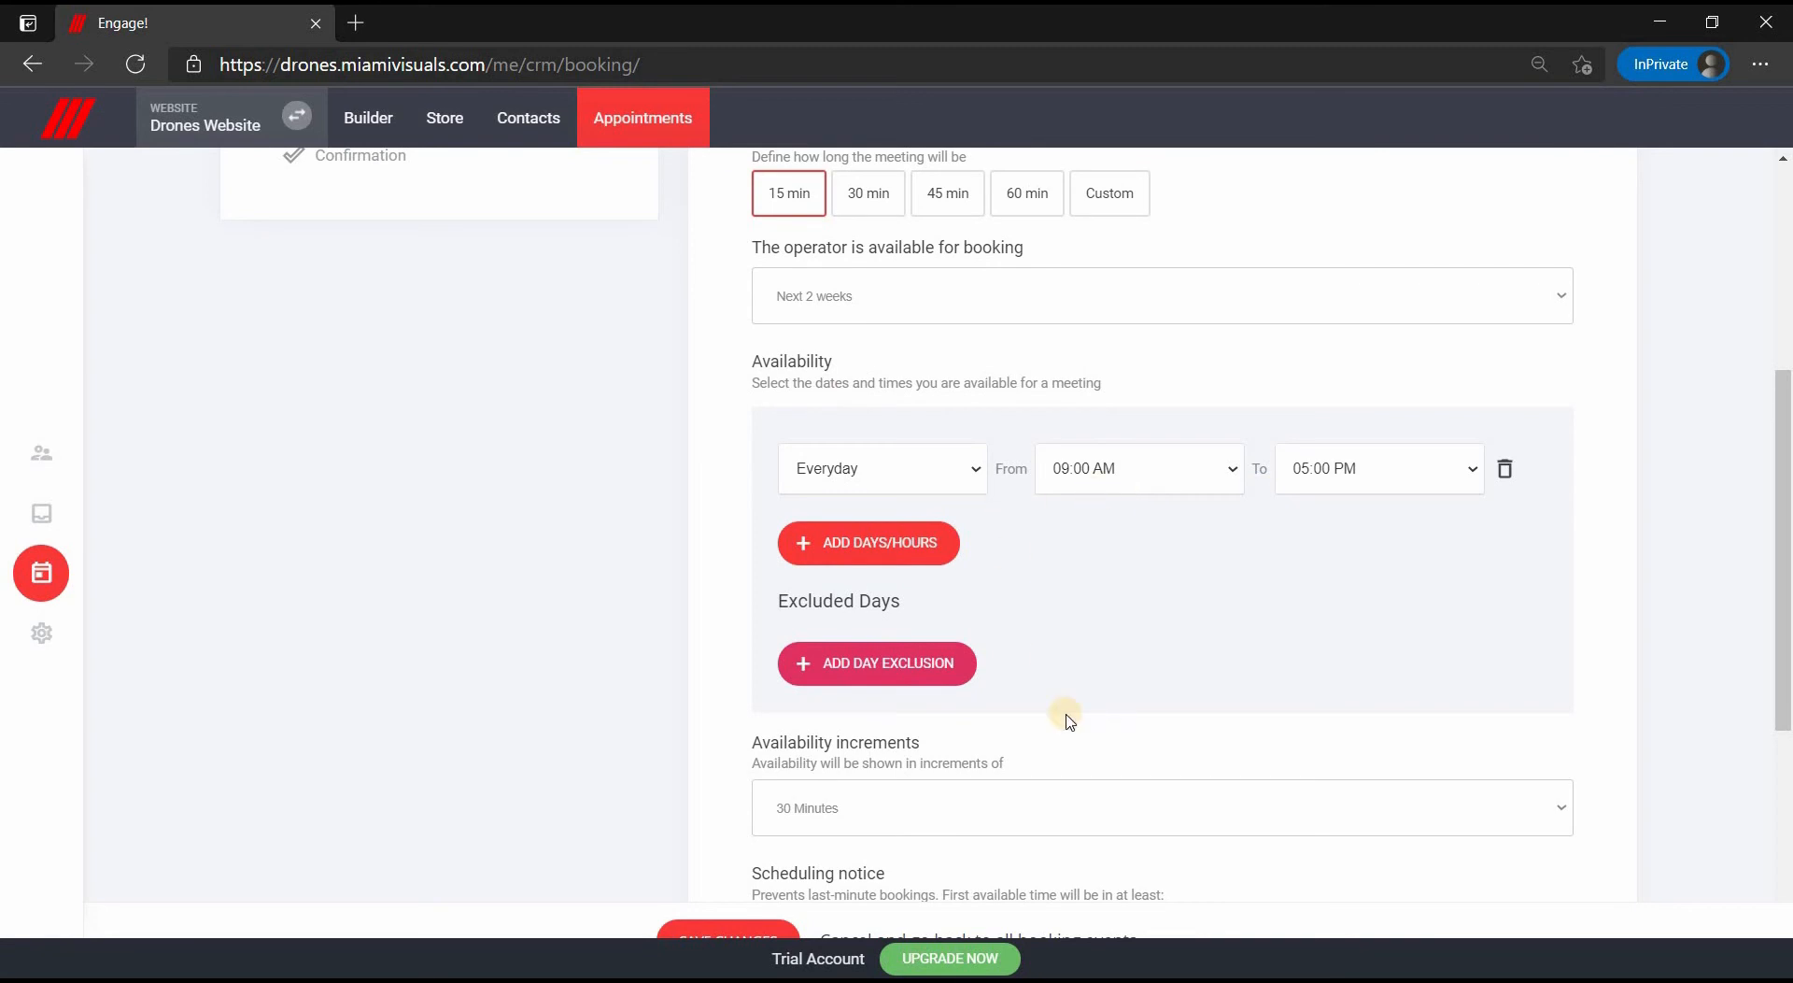
pyautogui.scroll(-5, 1069, 720)
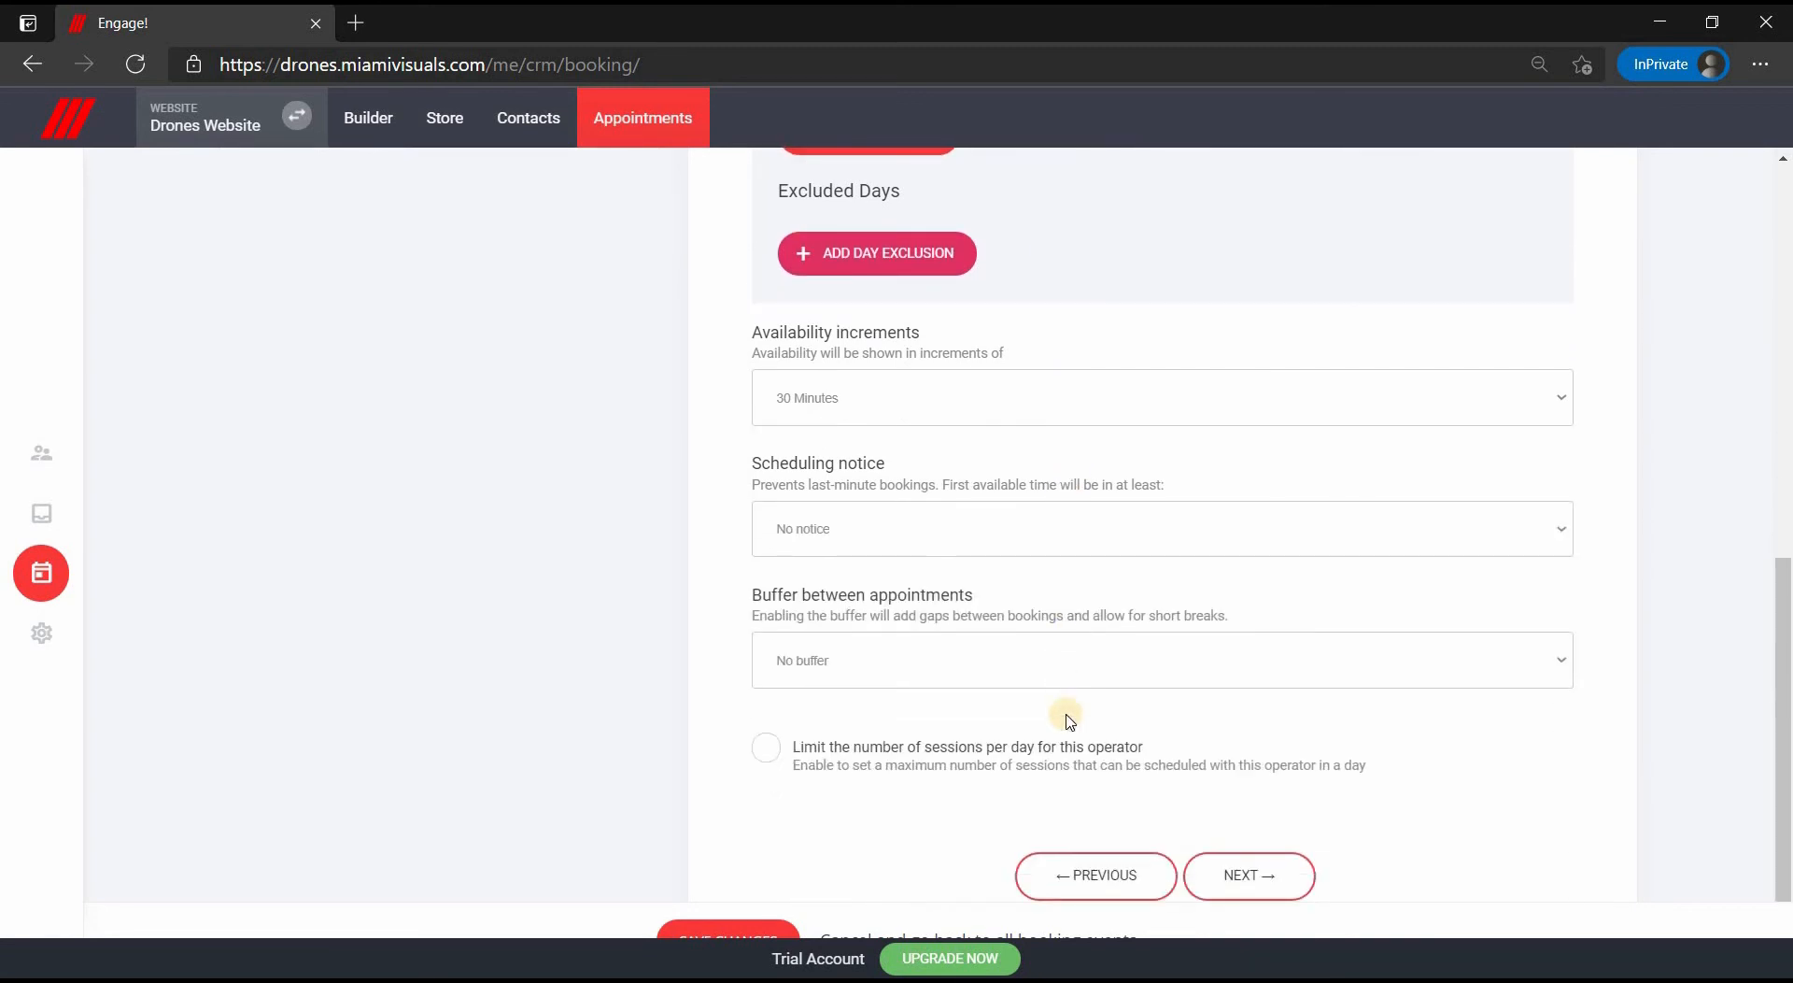
pyautogui.click(1243, 883)
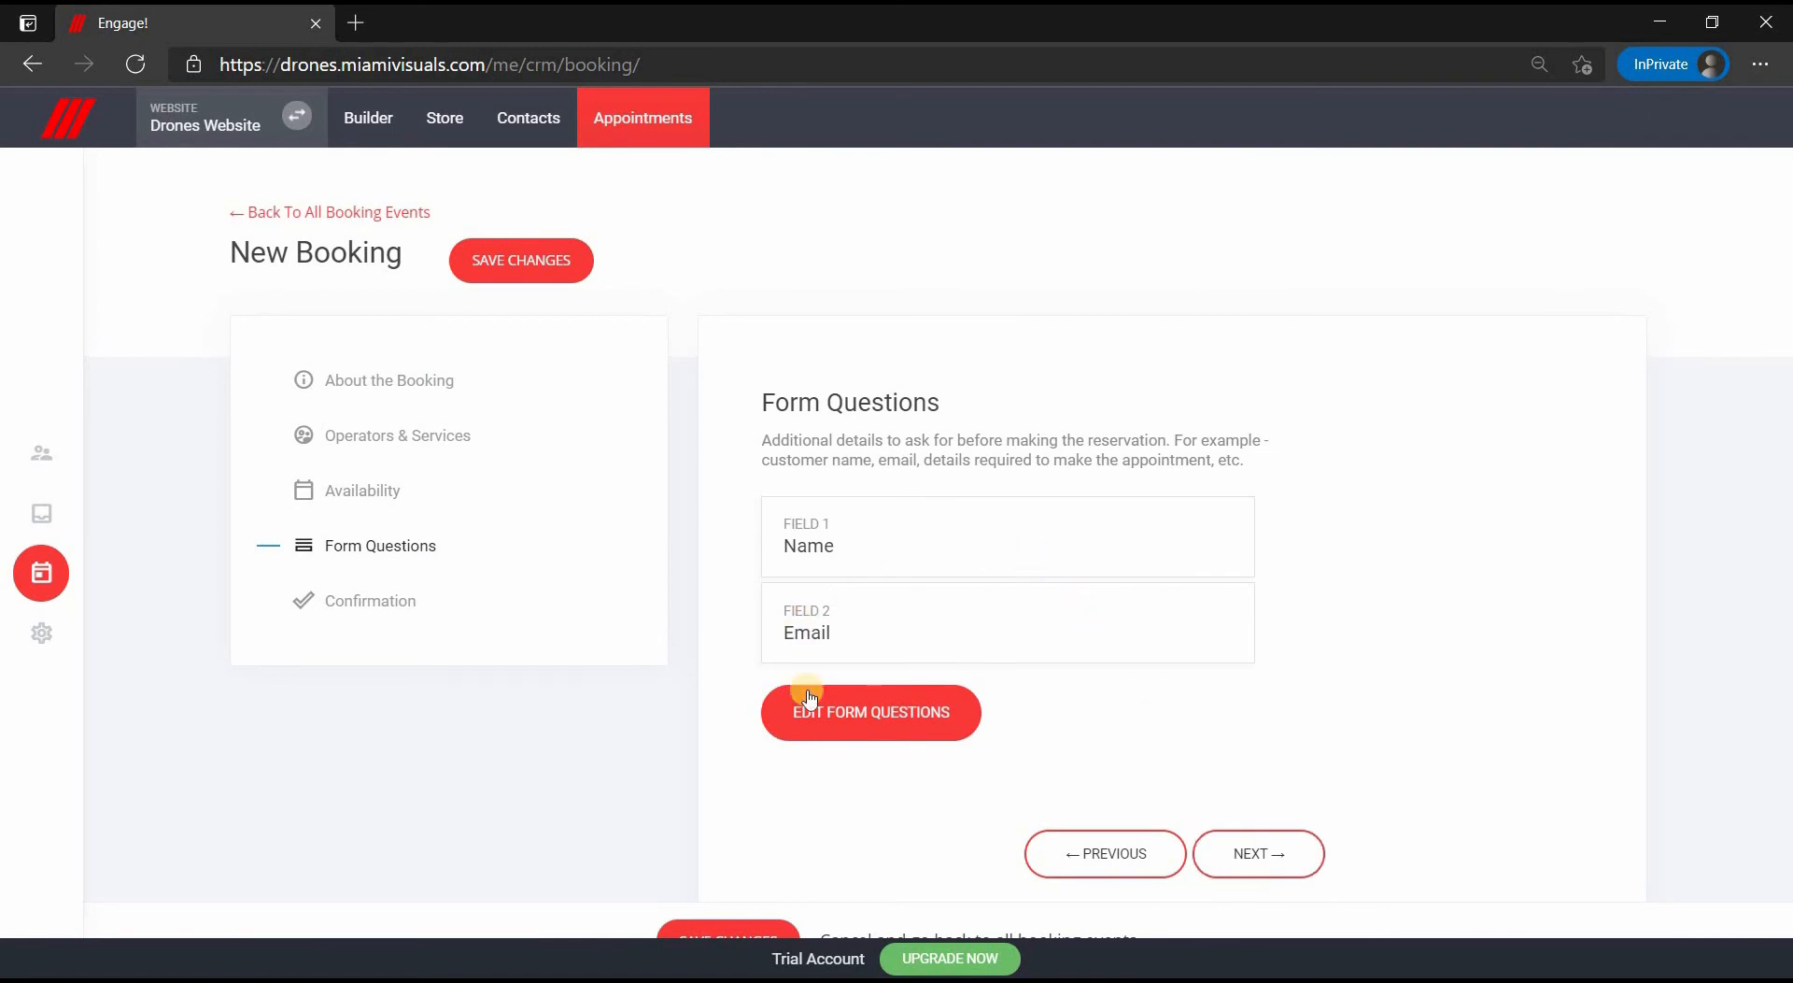
# - Add a Phone question to the booking form and mark it as a Required Field
pyautogui.click(864, 735)
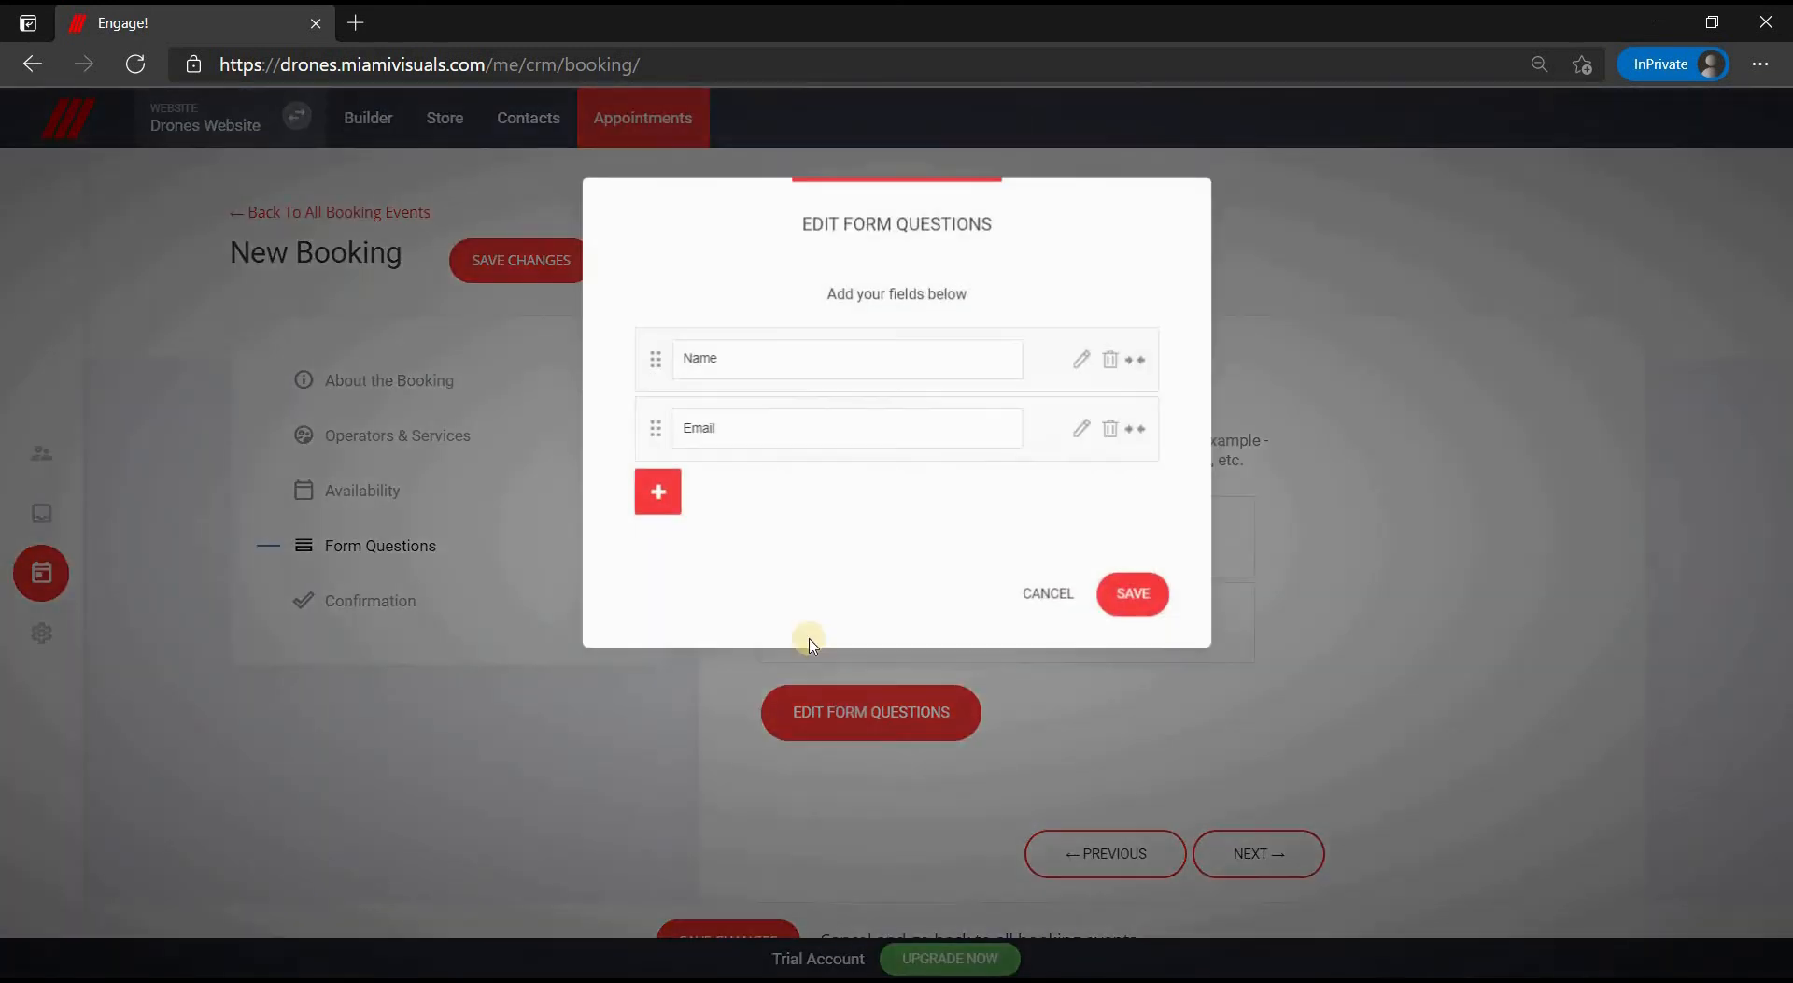
pyautogui.click(656, 497)
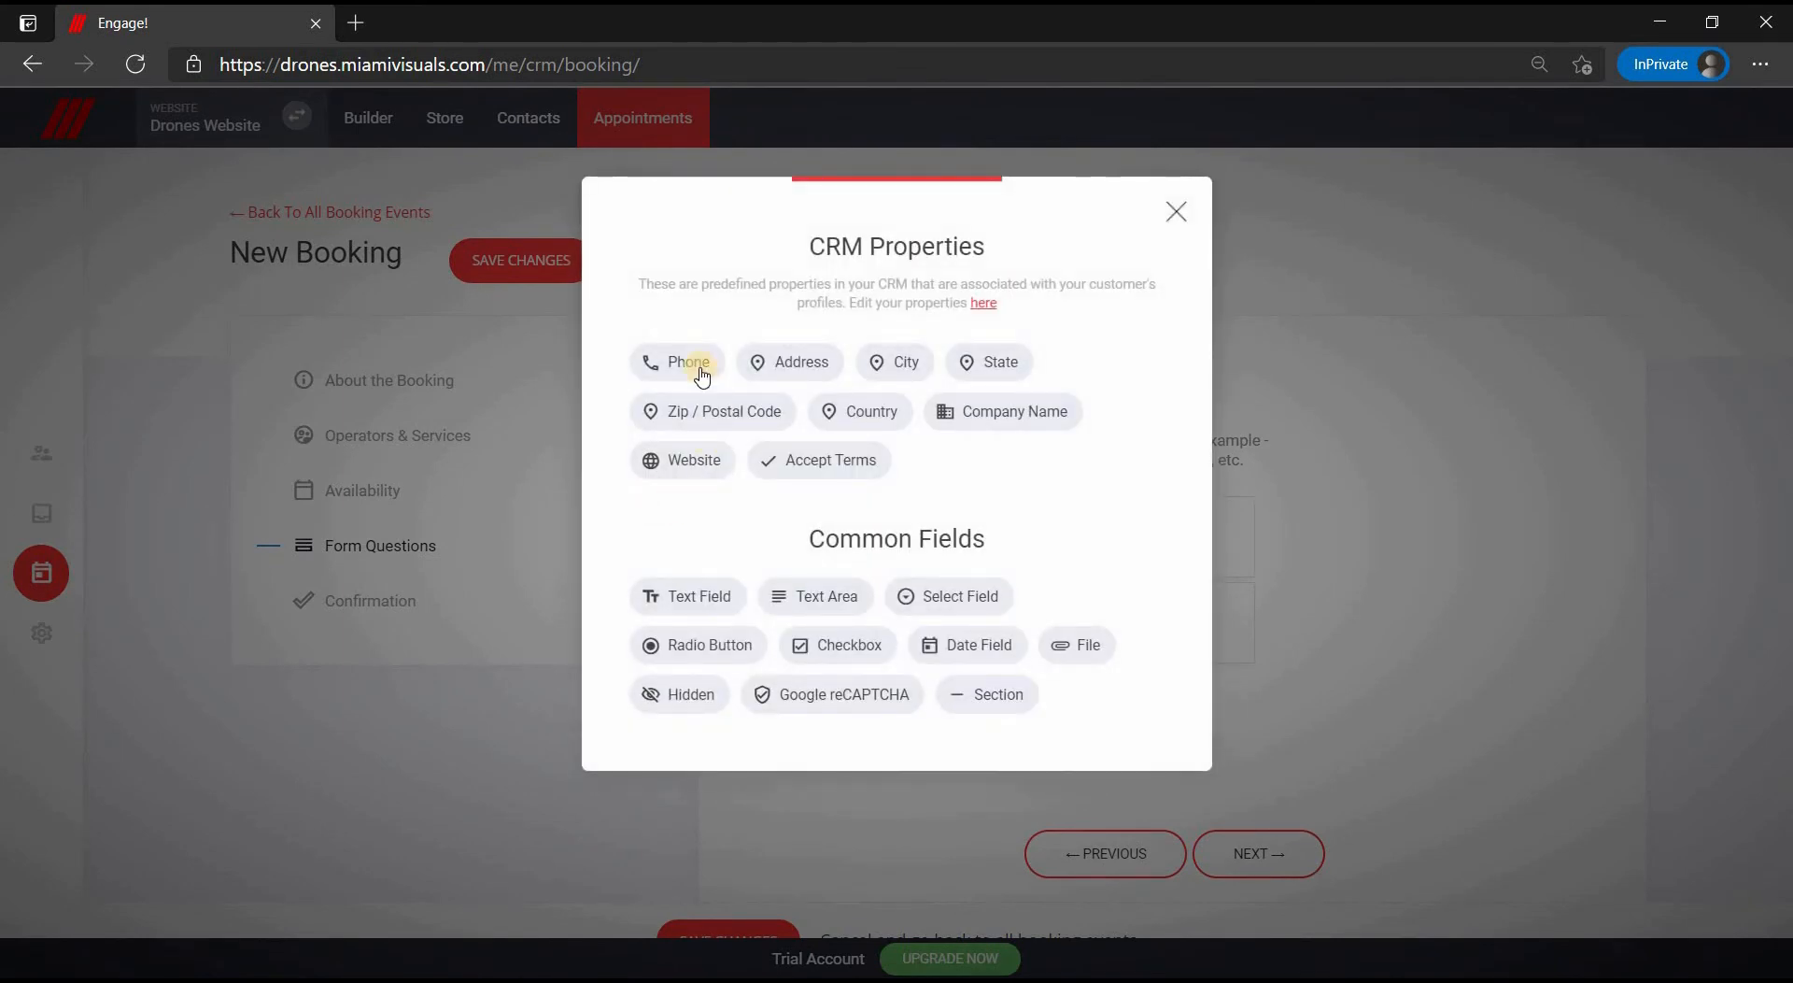
pyautogui.click(701, 367)
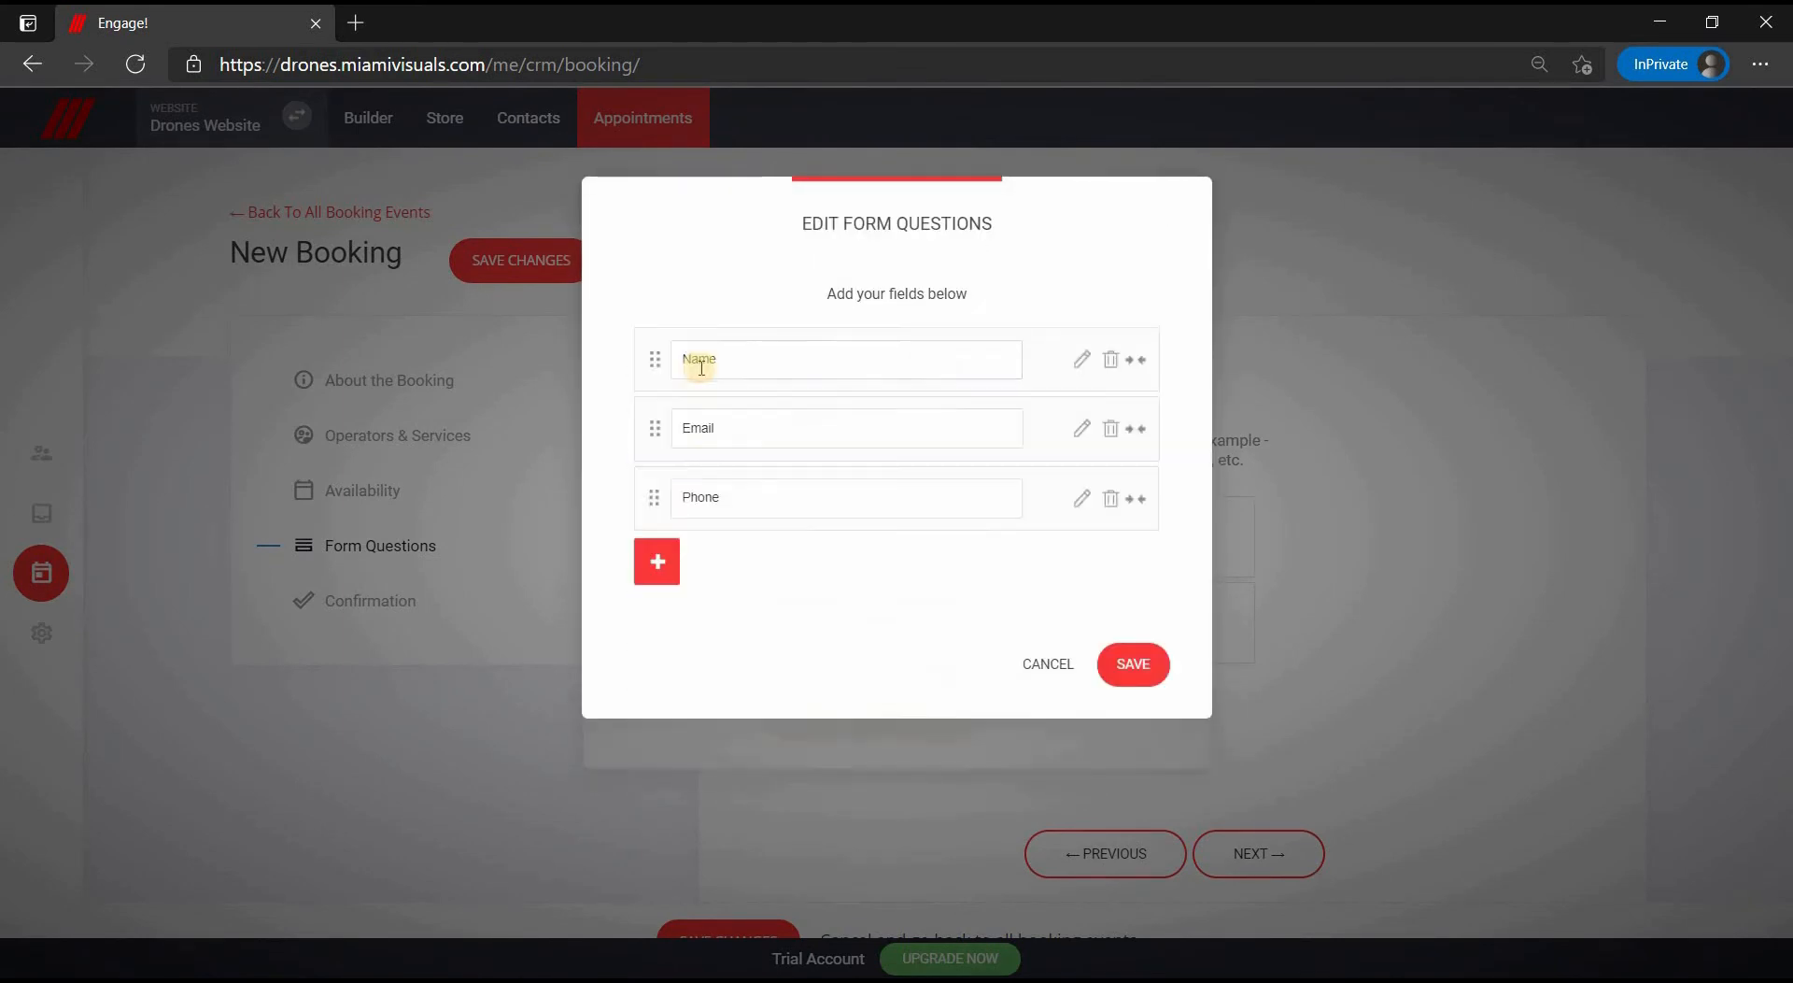
pyautogui.click(1076, 504)
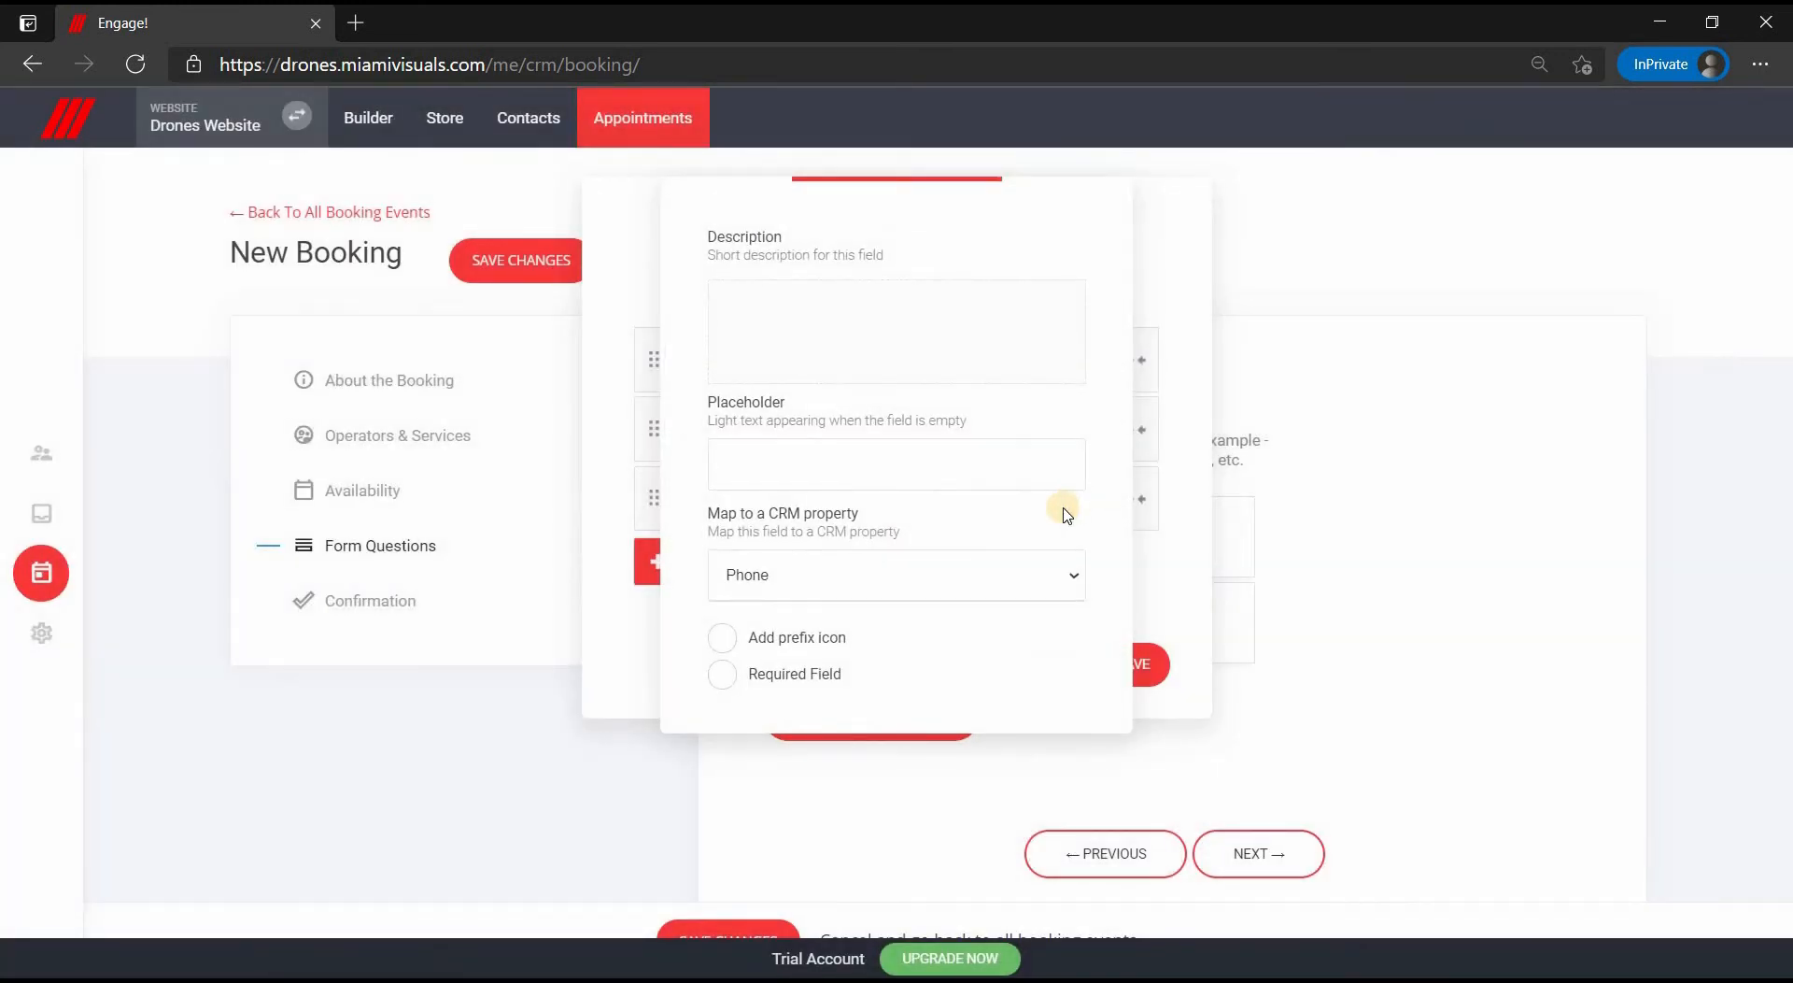
pyautogui.click(753, 682)
# - Discard the Phone question and continue to the Confirmation step
pyautogui.click(1190, 551)
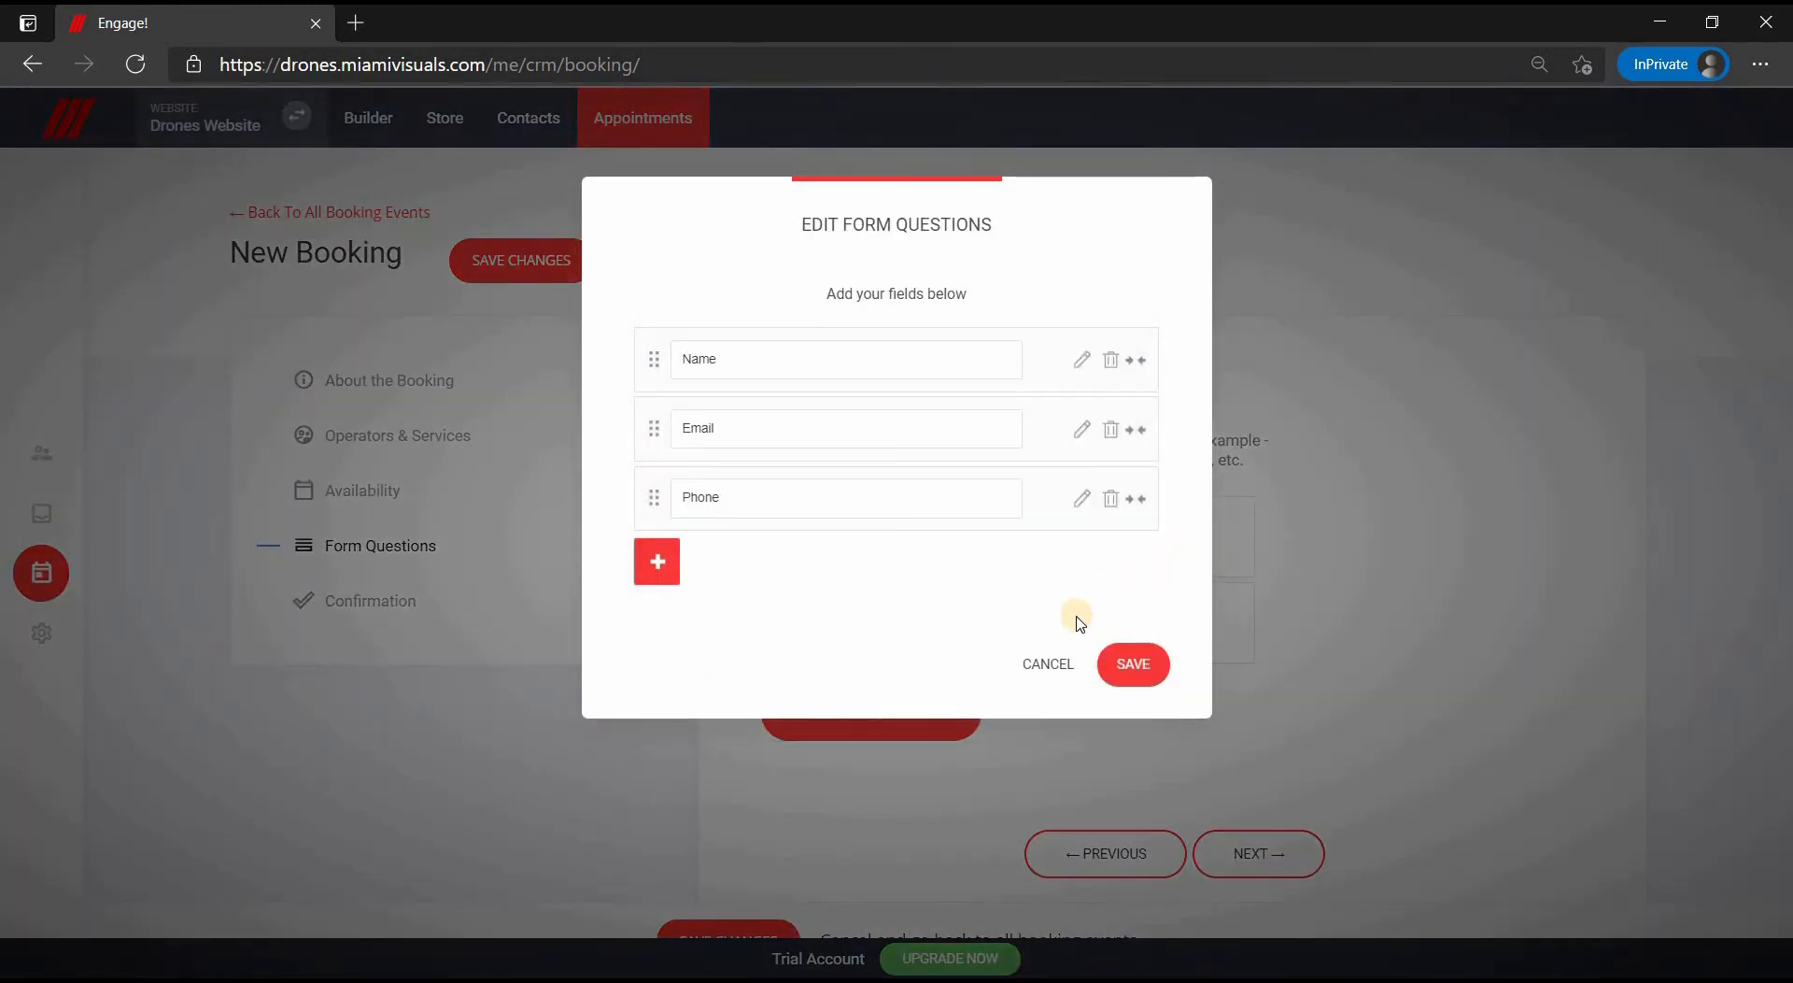
pyautogui.click(1056, 669)
pyautogui.click(1258, 854)
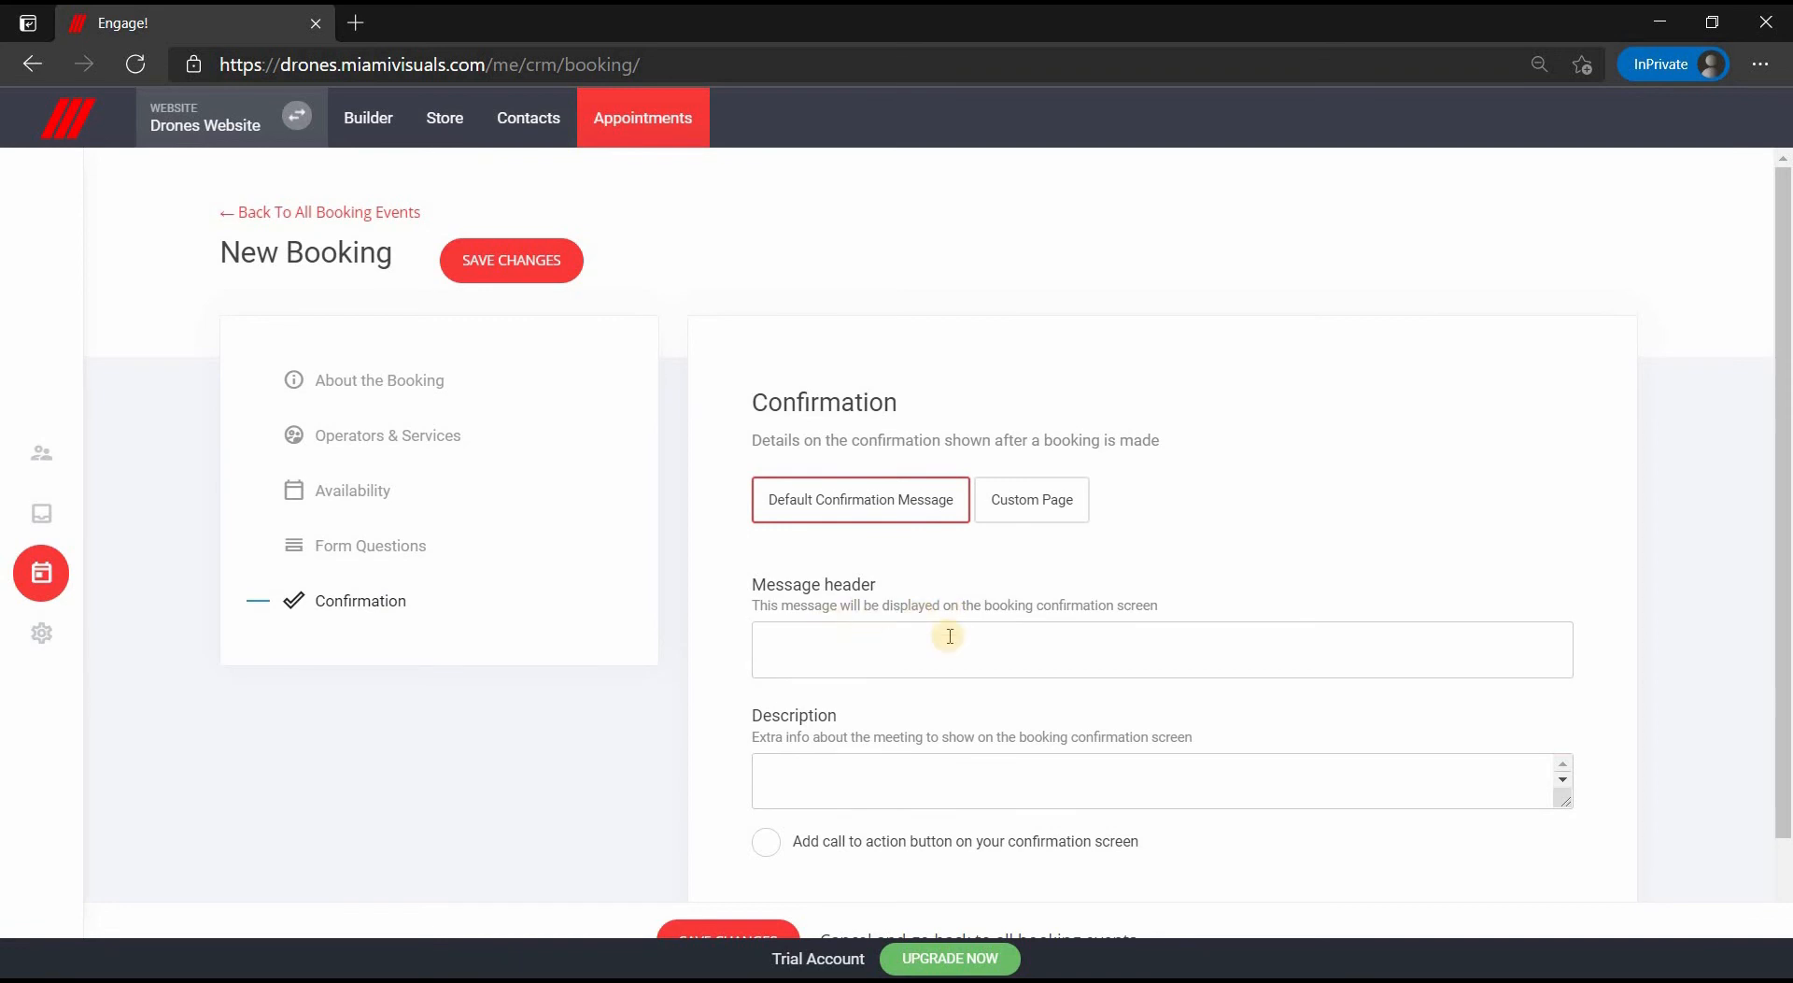
# - Switch the confirmation to Custom Page without picking a page, then open CRM Settings
pyautogui.click(862, 649)
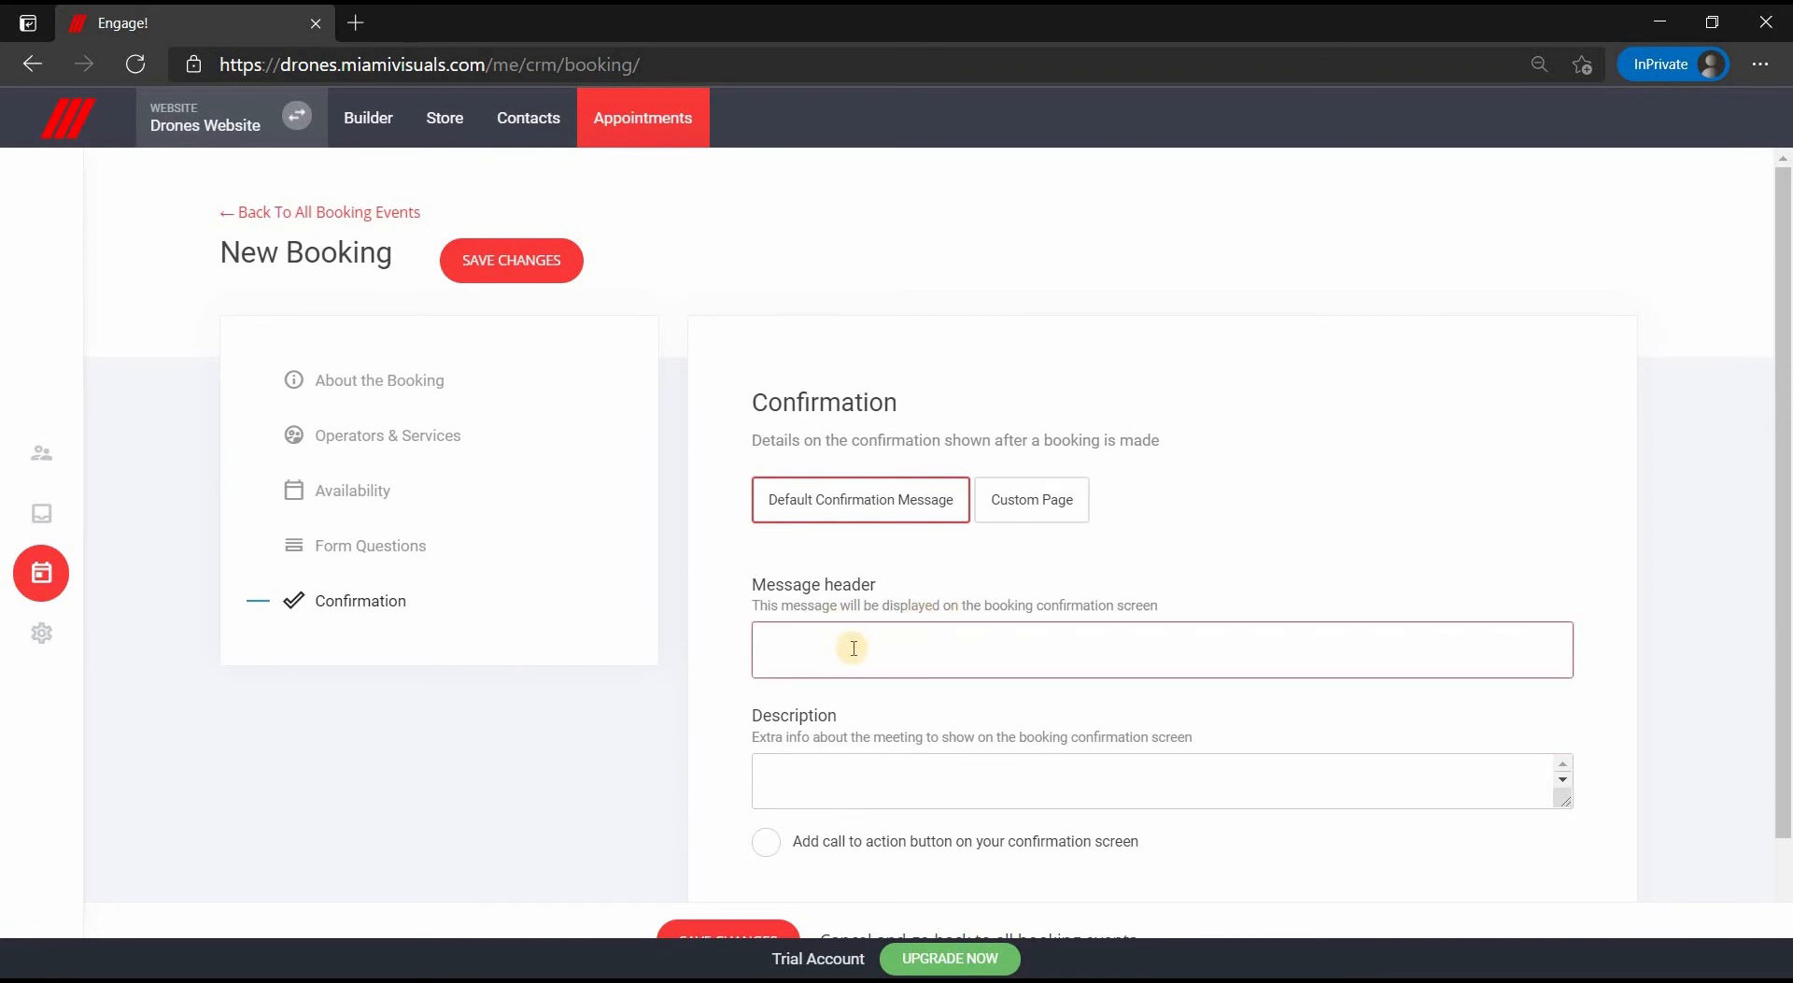
pyautogui.click(934, 785)
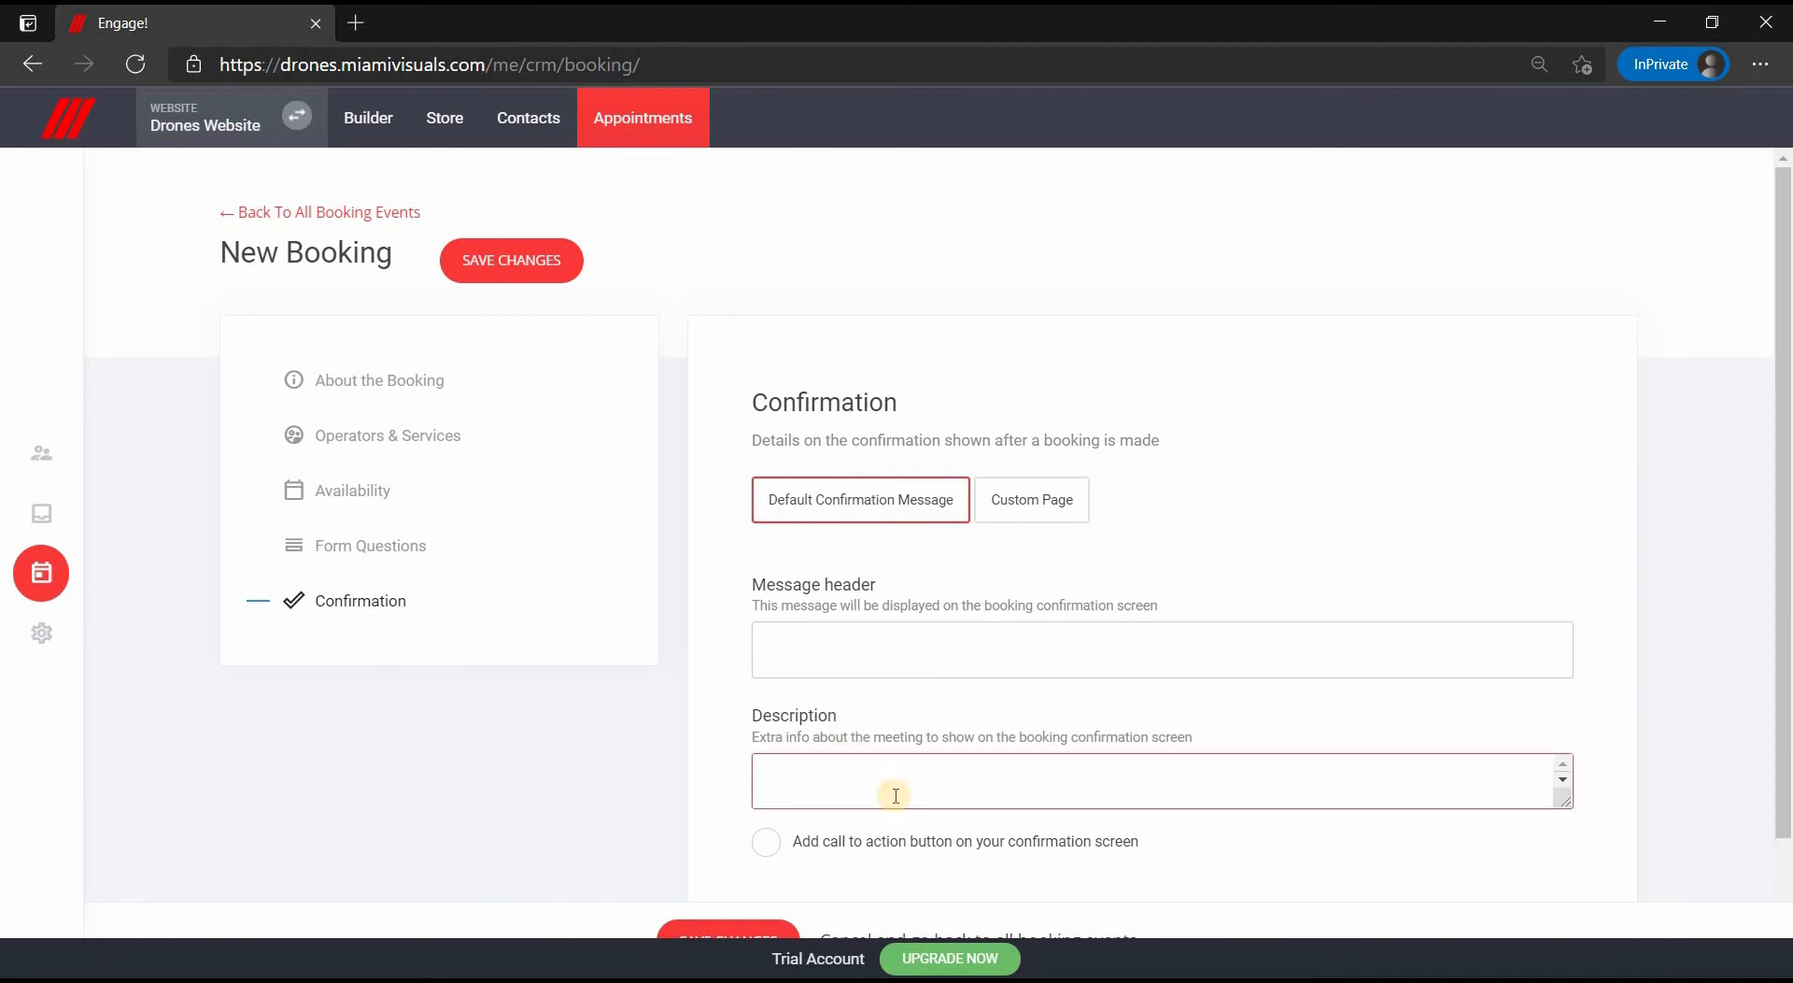
pyautogui.click(1041, 509)
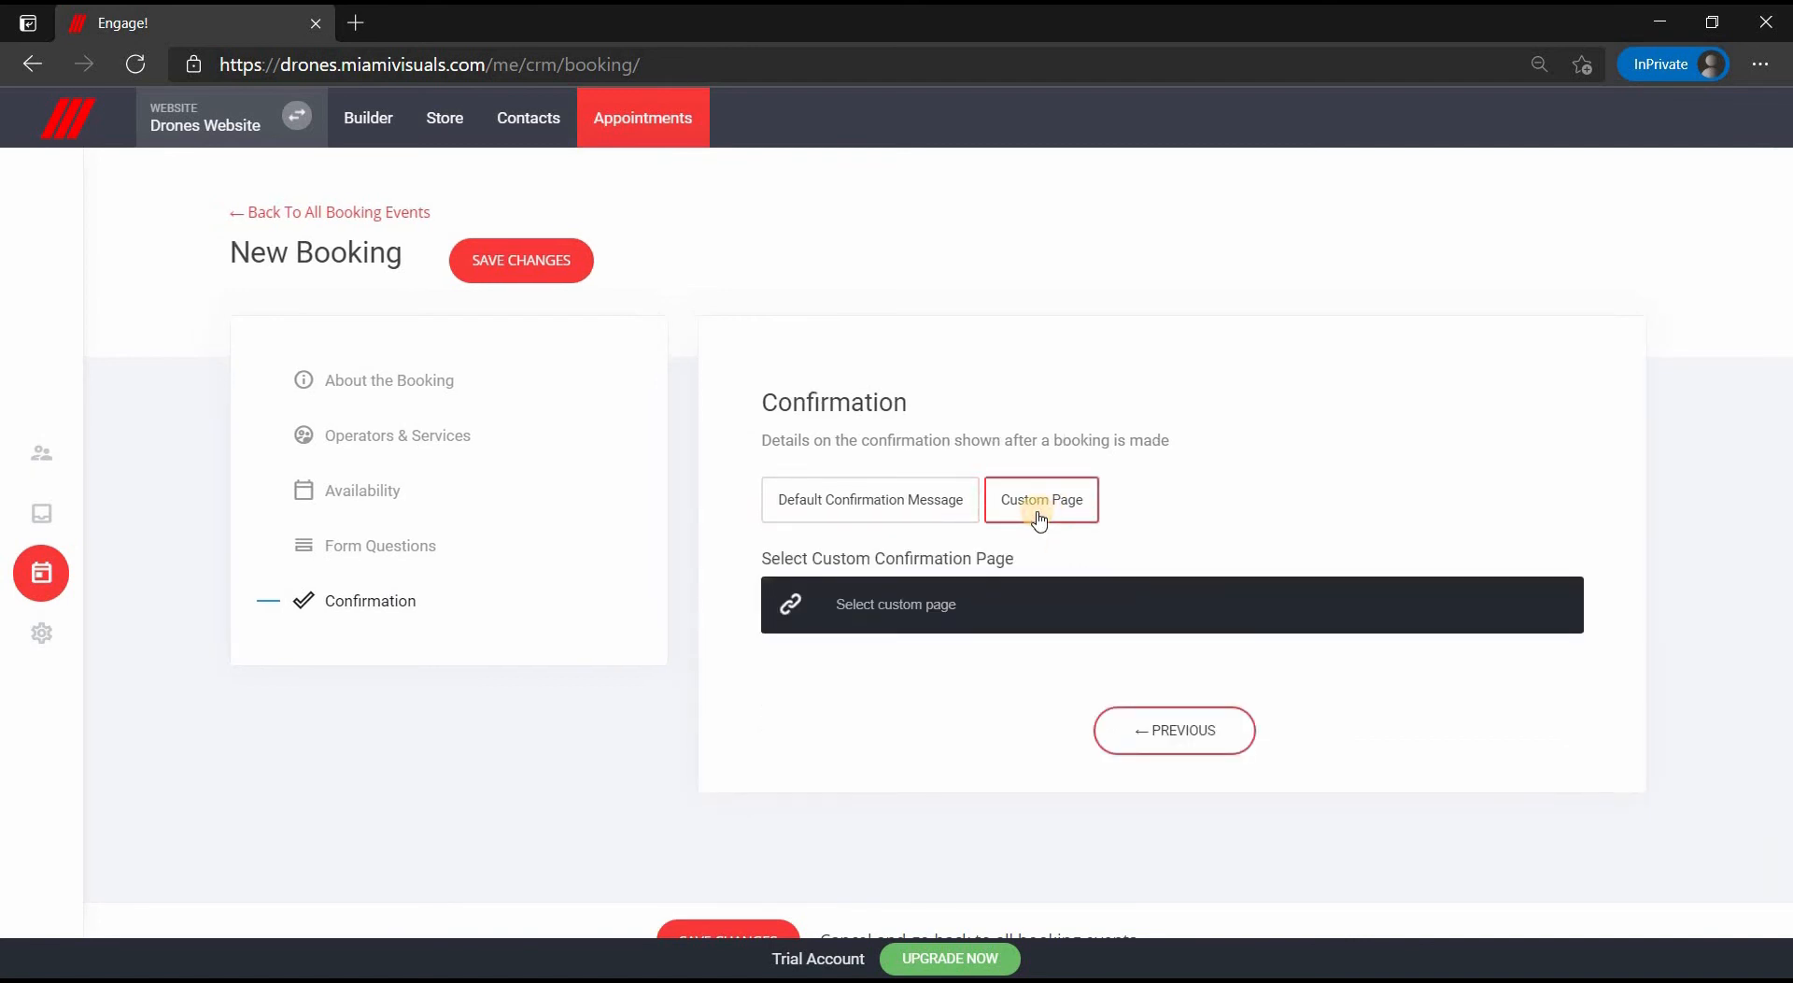
pyautogui.click(946, 624)
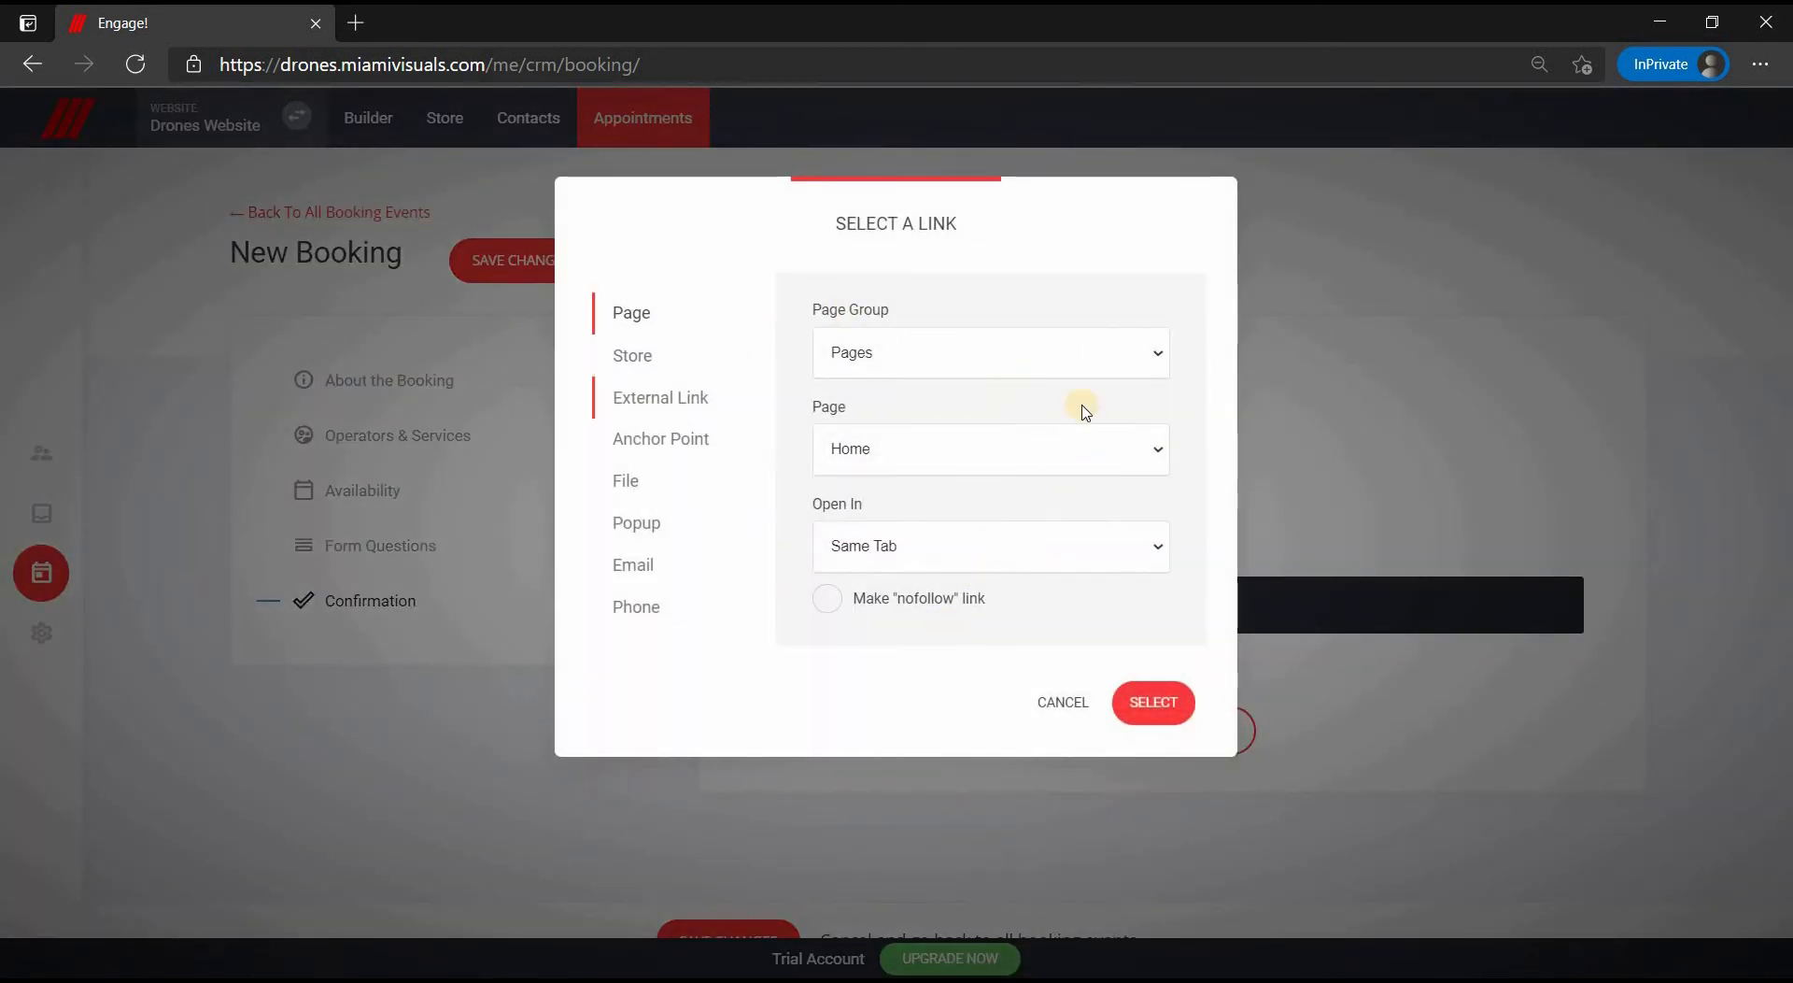
pyautogui.click(1062, 706)
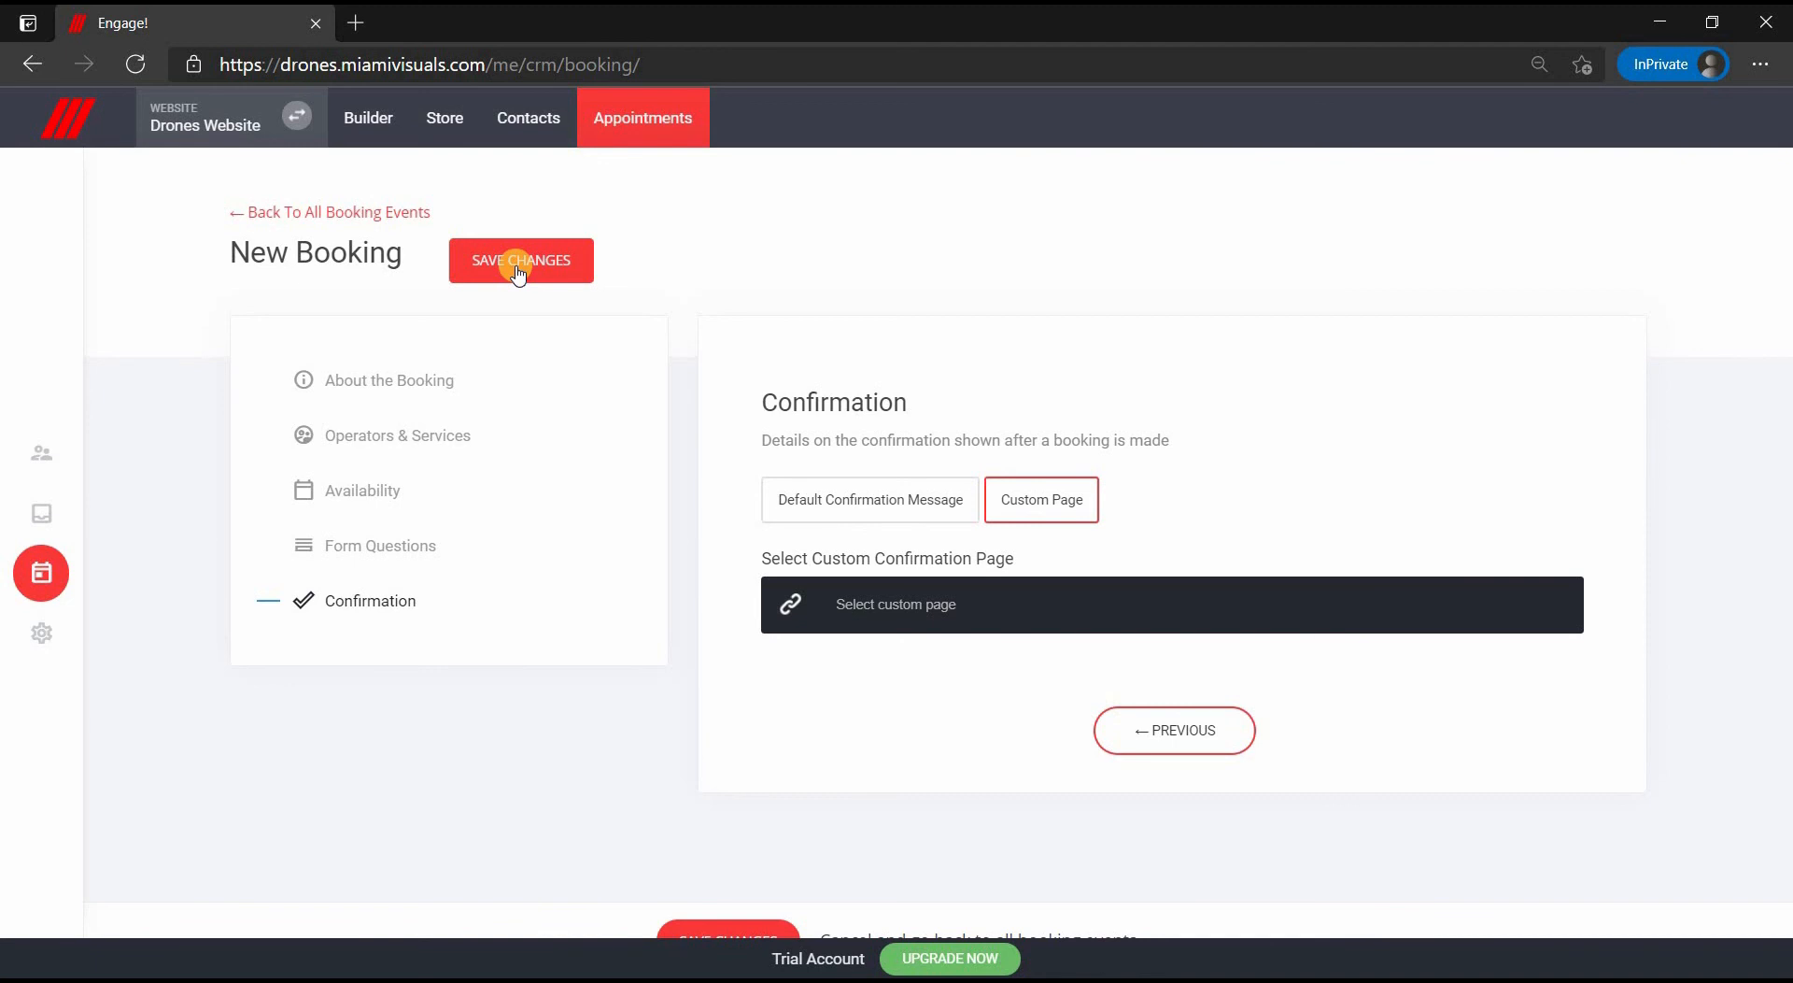
pyautogui.click(48, 643)
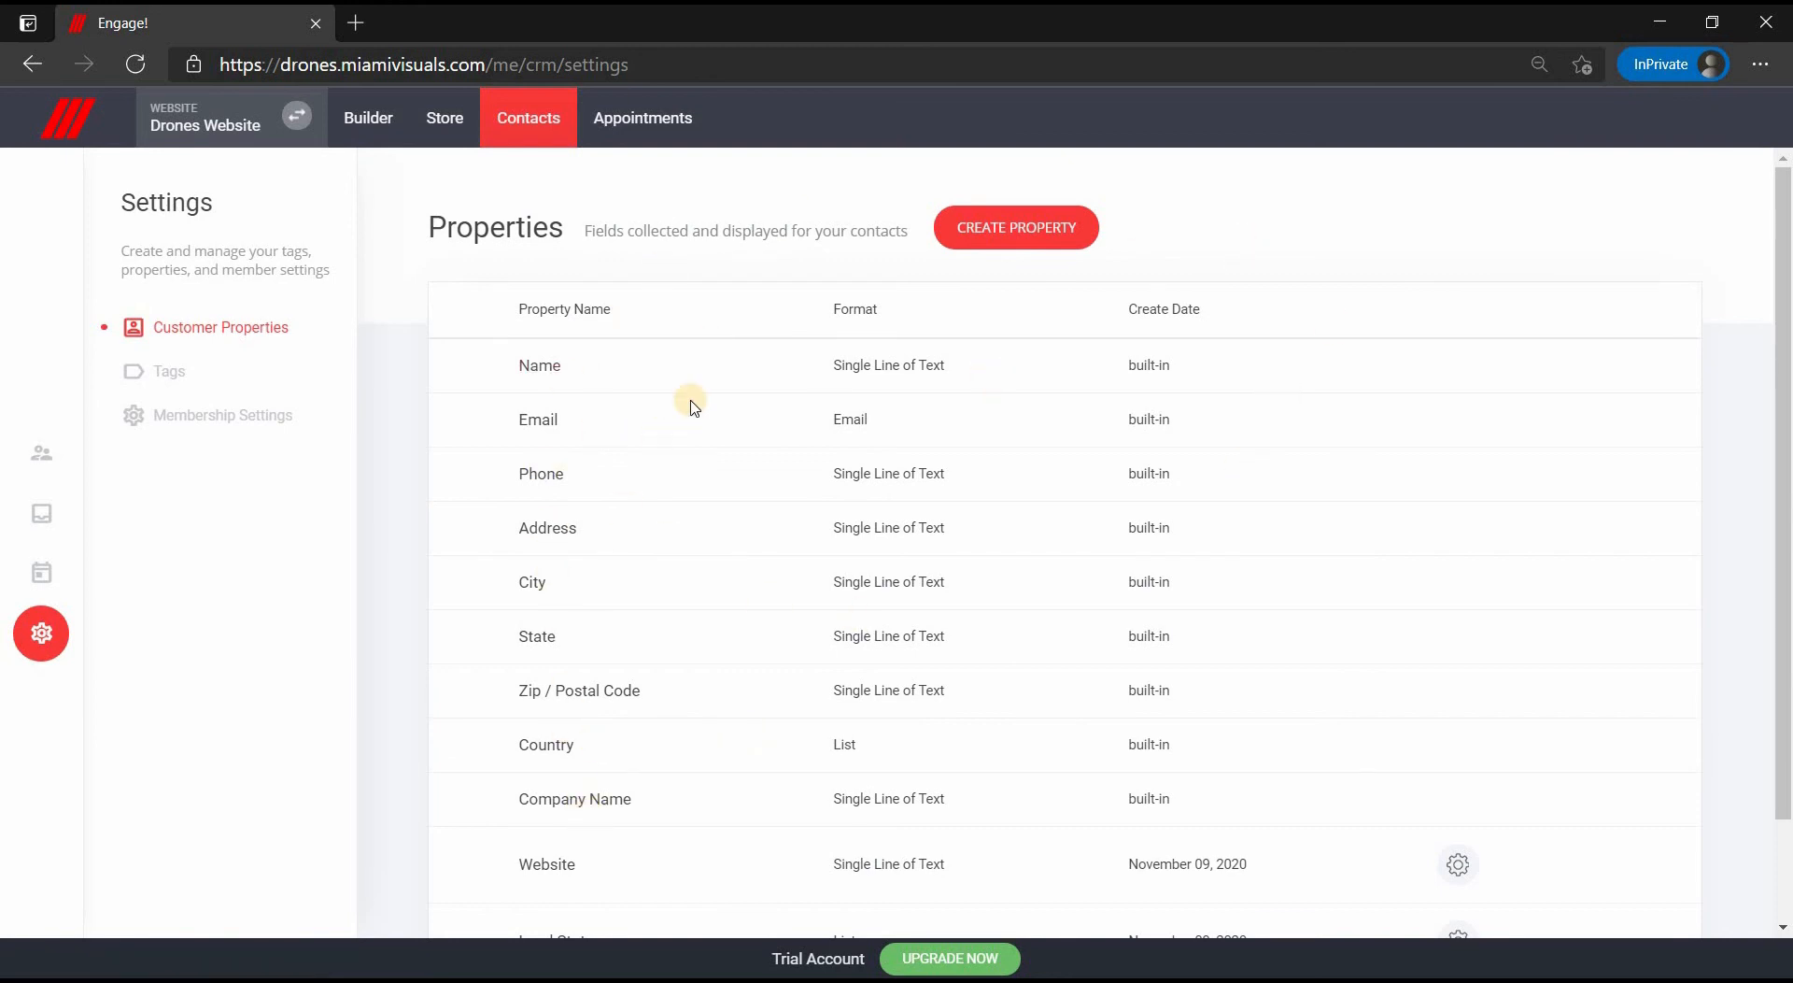
pyautogui.click(1056, 225)
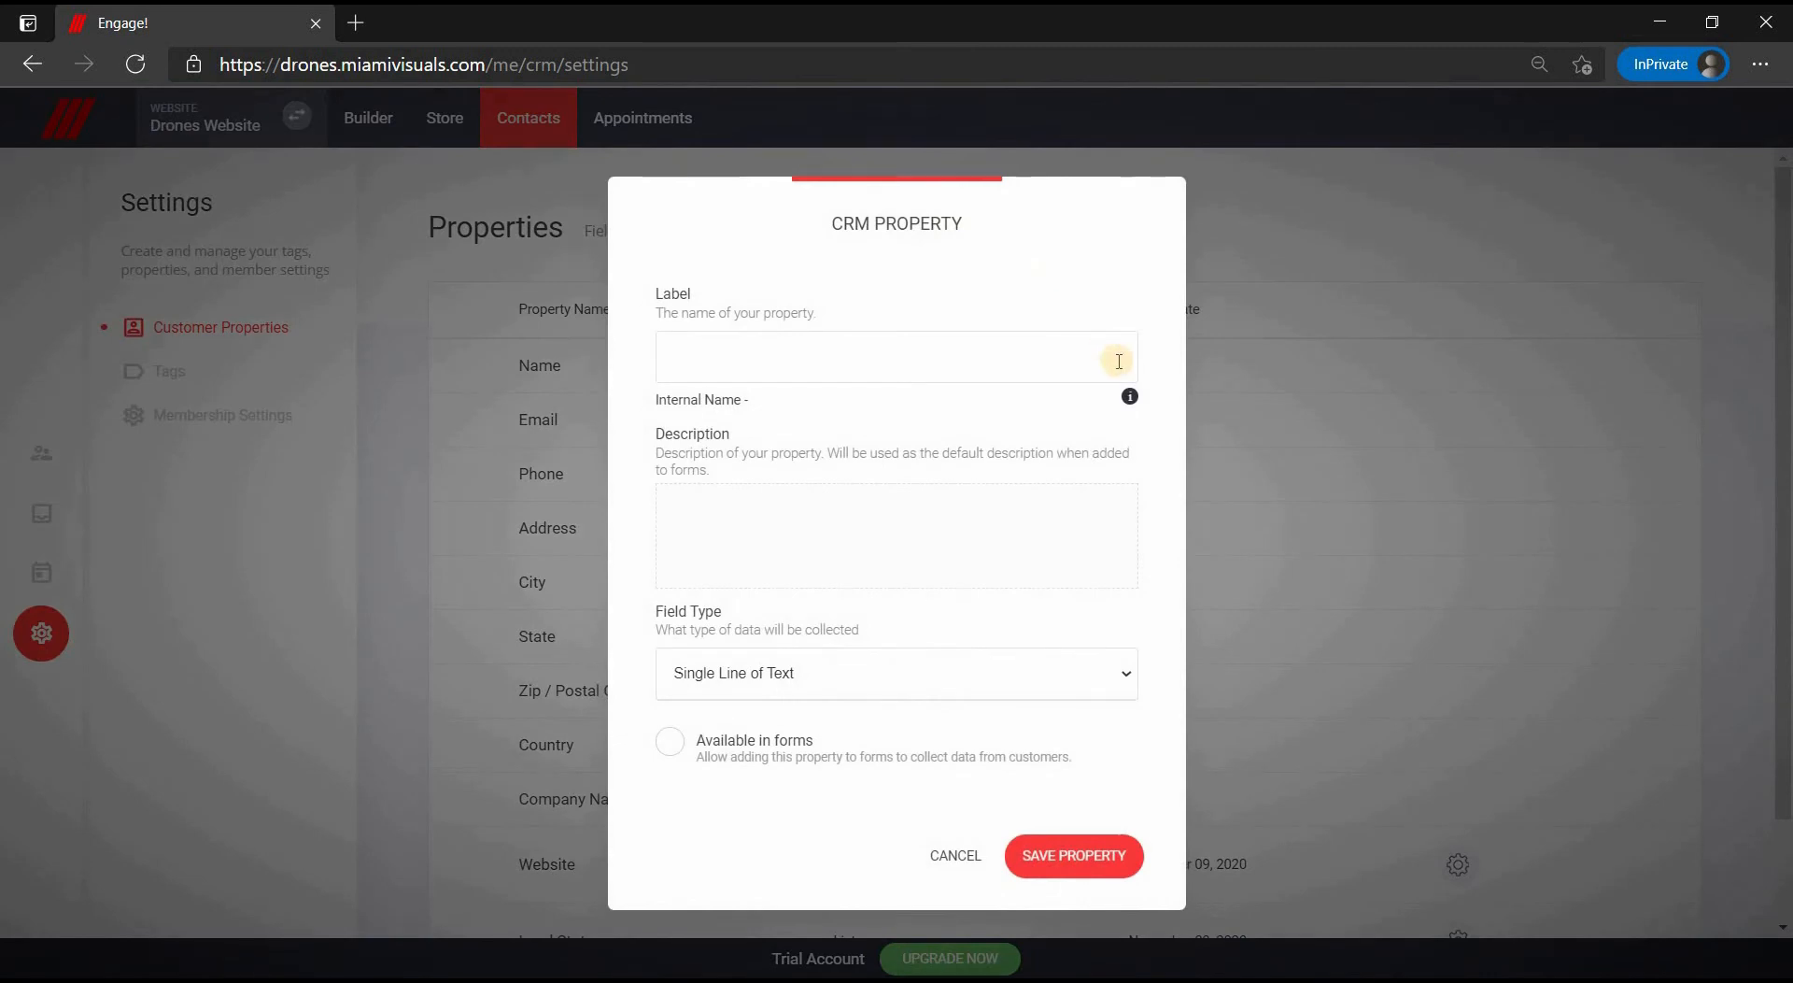
pyautogui.click(764, 369)
pyautogui.click(761, 676)
pyautogui.click(764, 674)
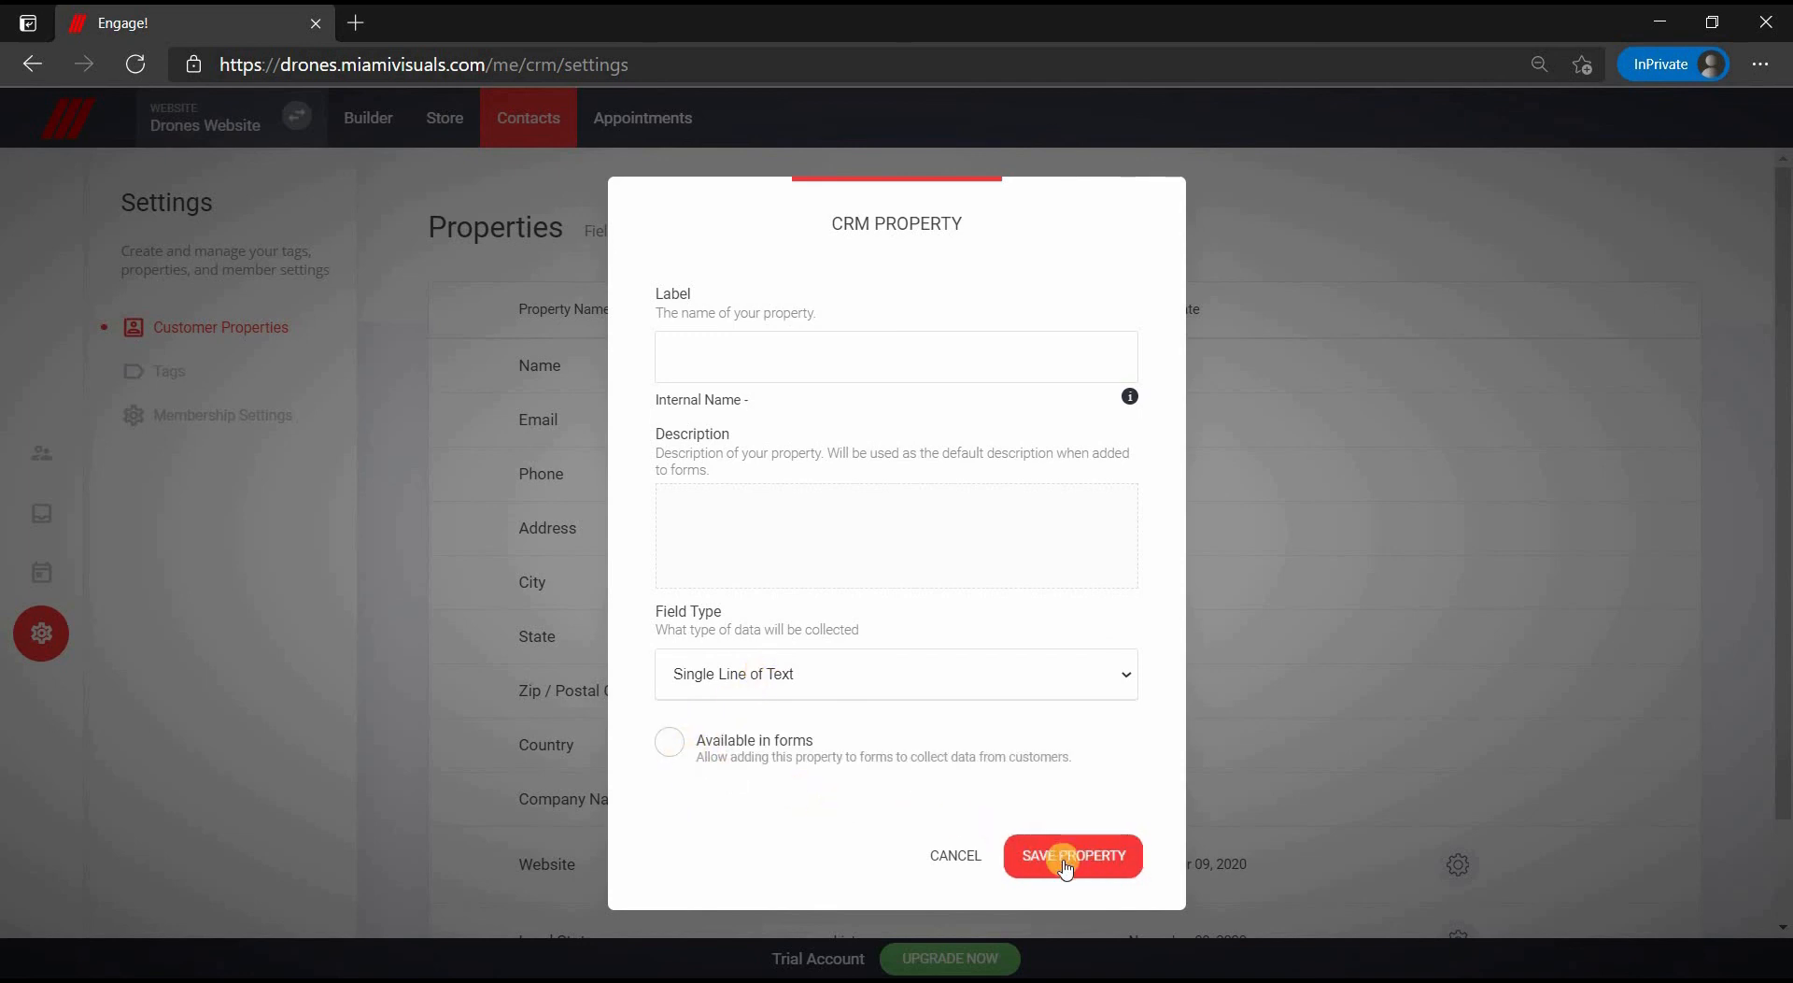
pyautogui.click(962, 857)
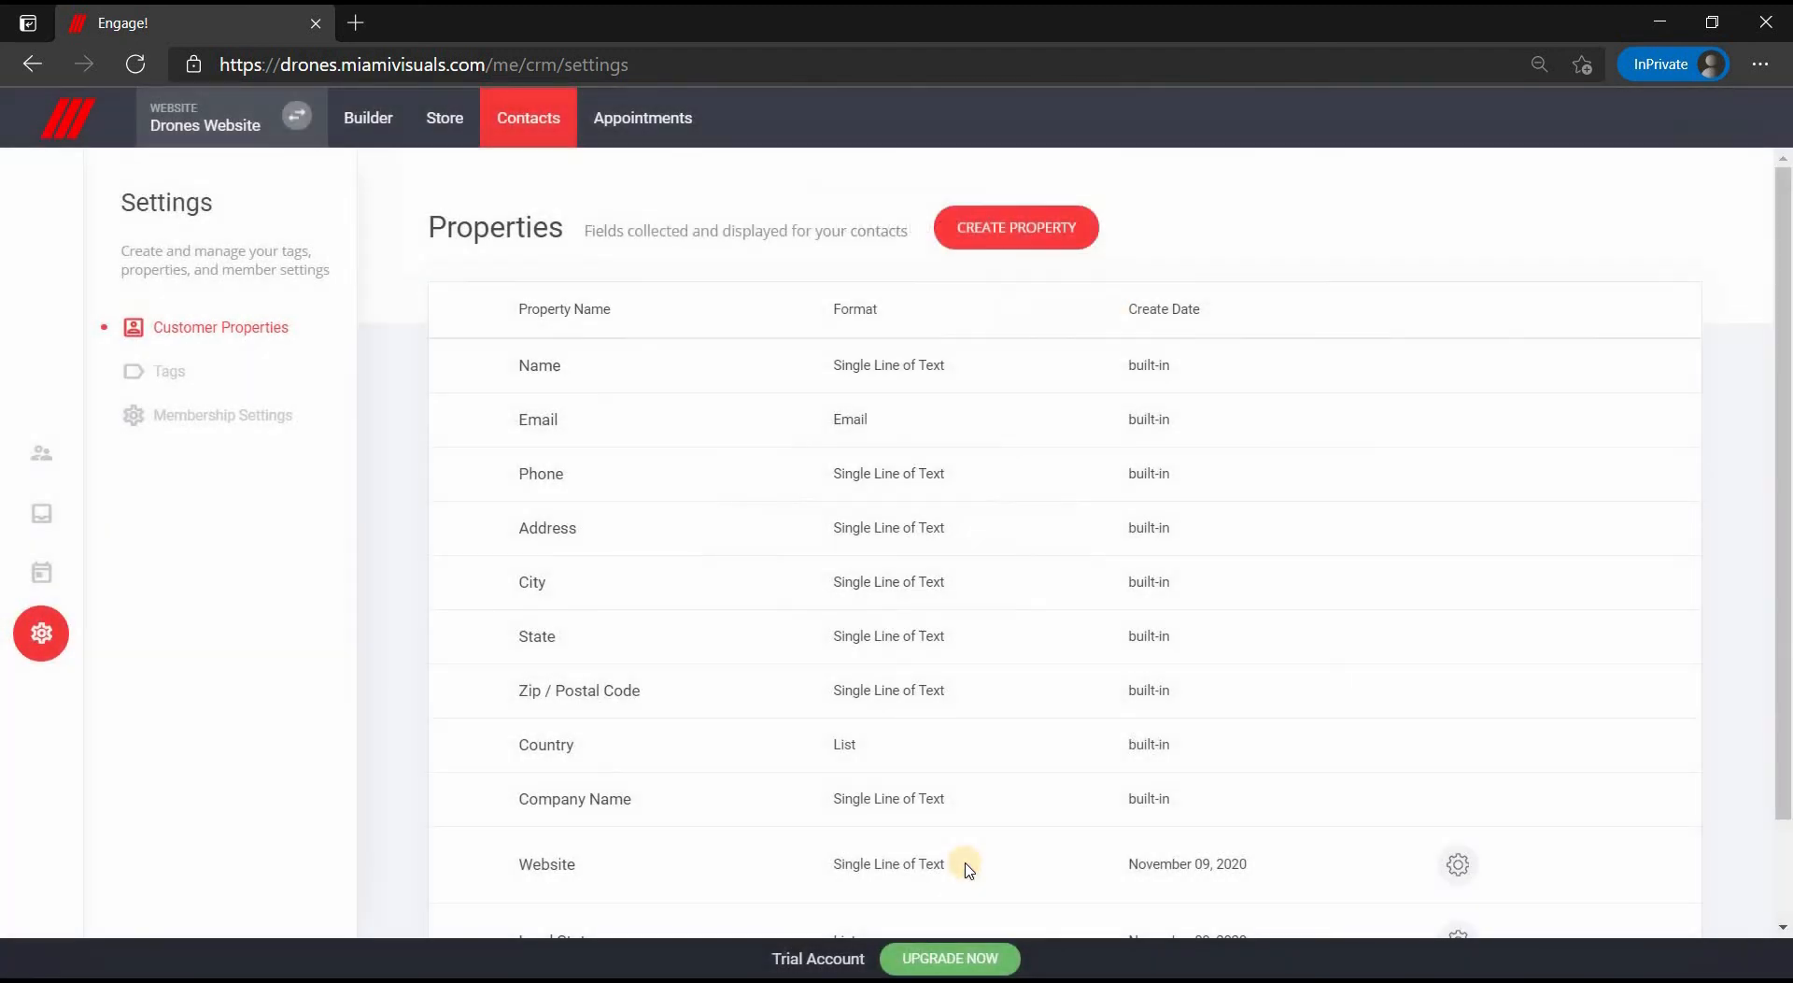
# - Check the empty Tags list without creating a tag, then open Membership Settings
pyautogui.click(164, 378)
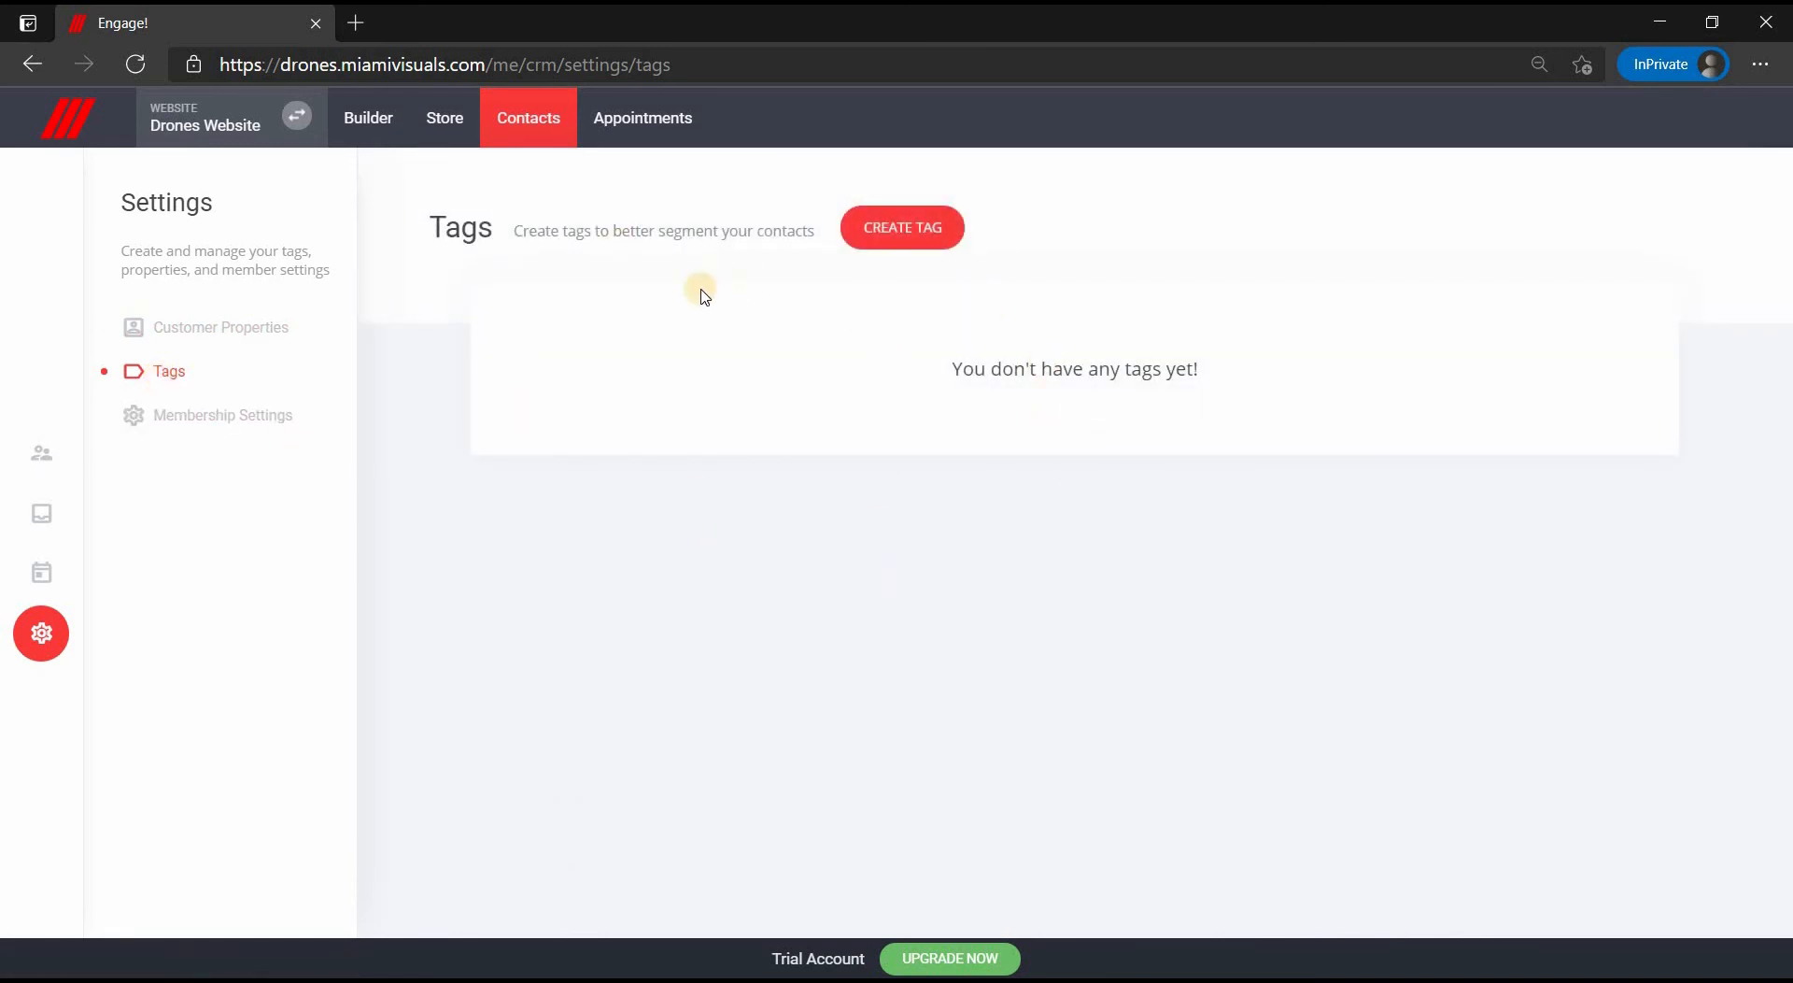
pyautogui.click(941, 250)
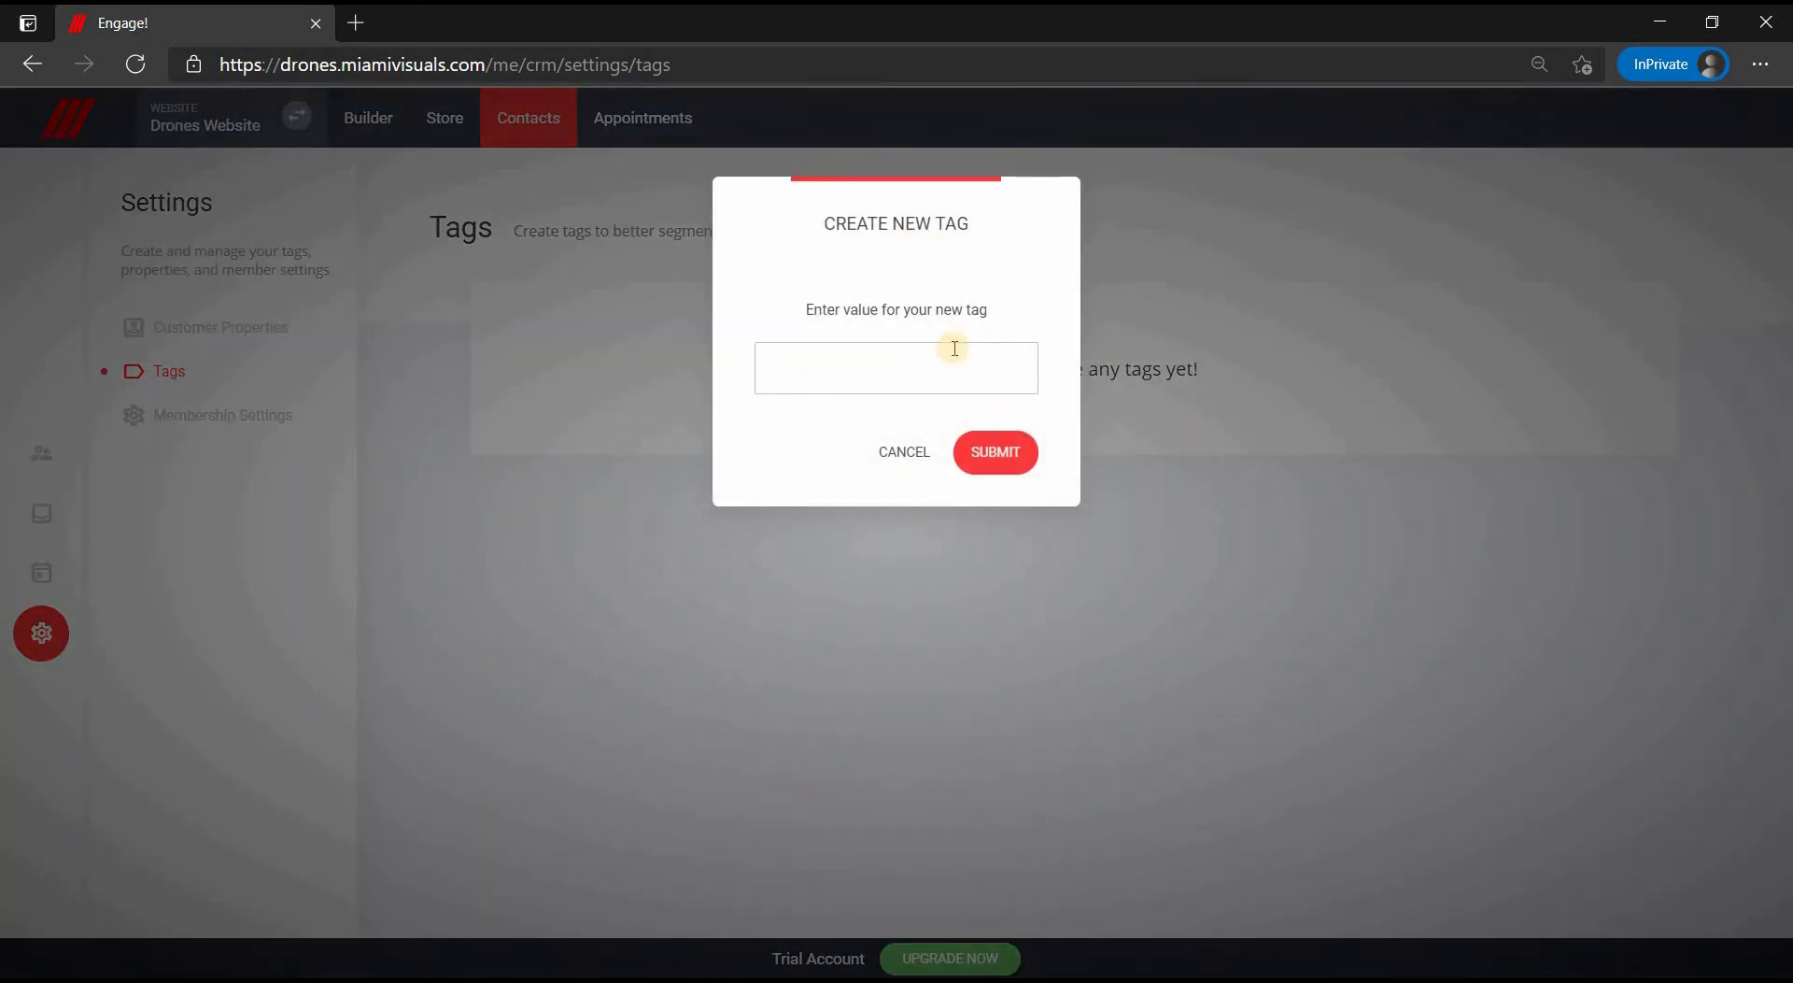
pyautogui.click(903, 453)
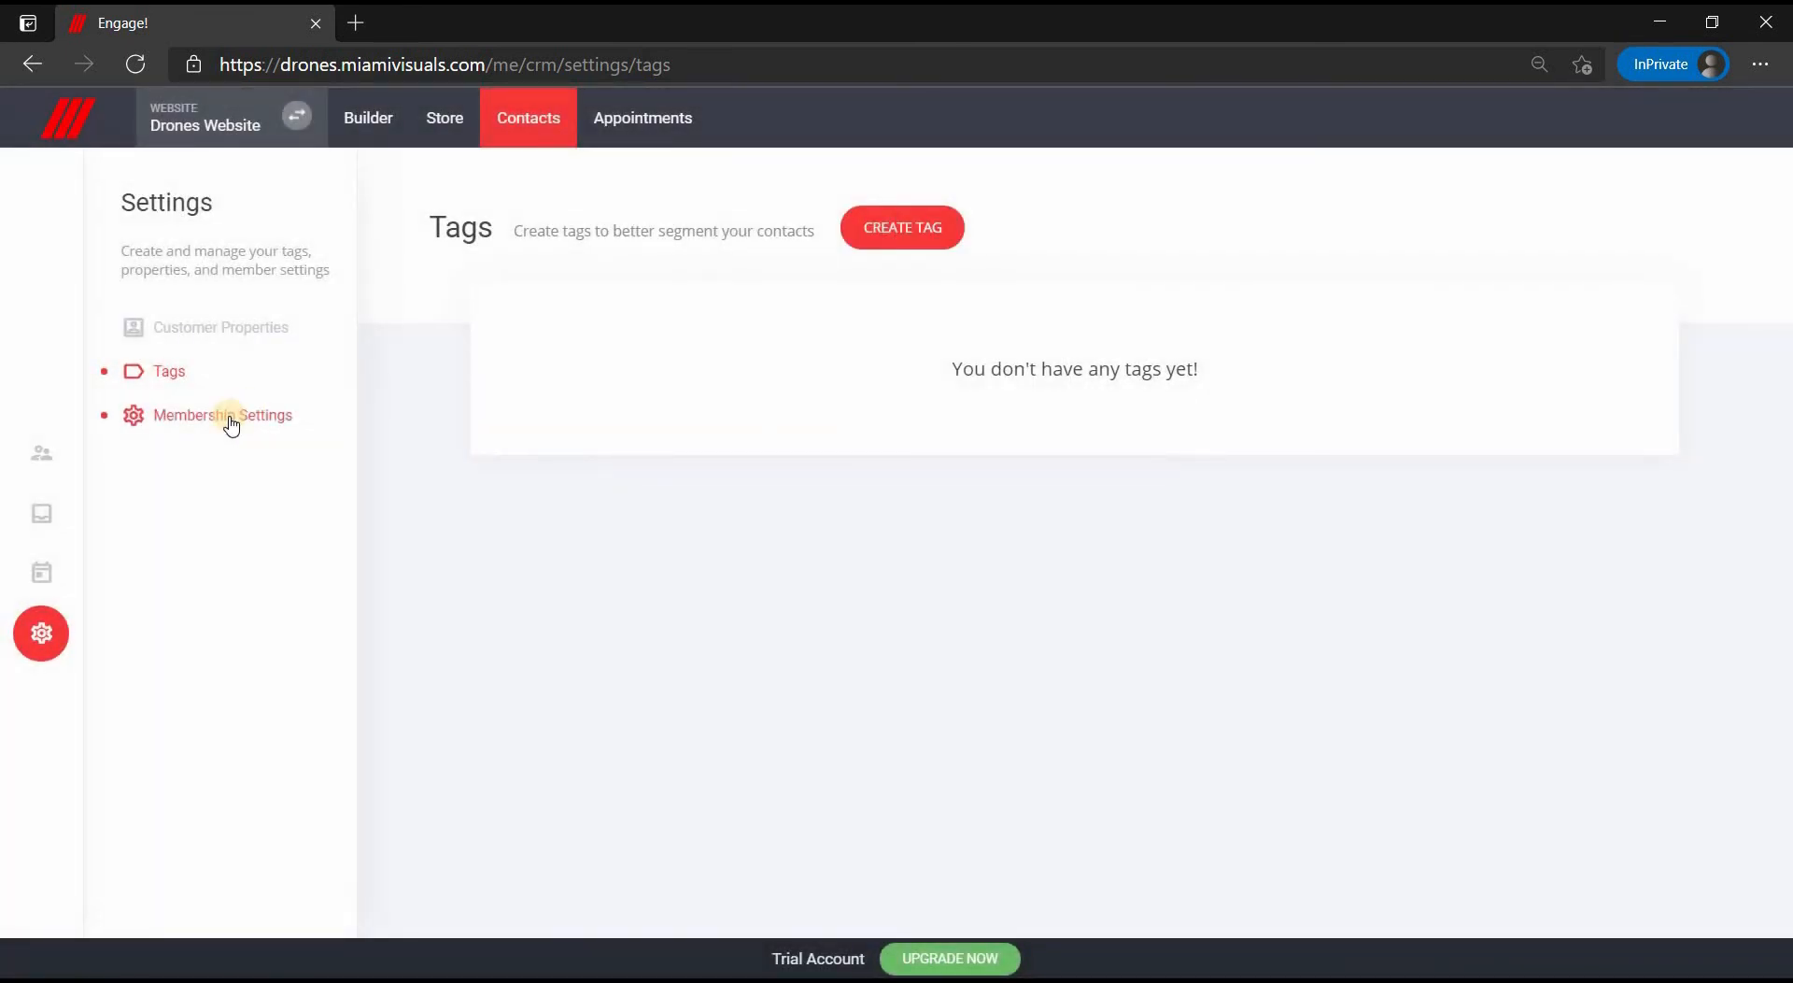
pyautogui.click(233, 420)
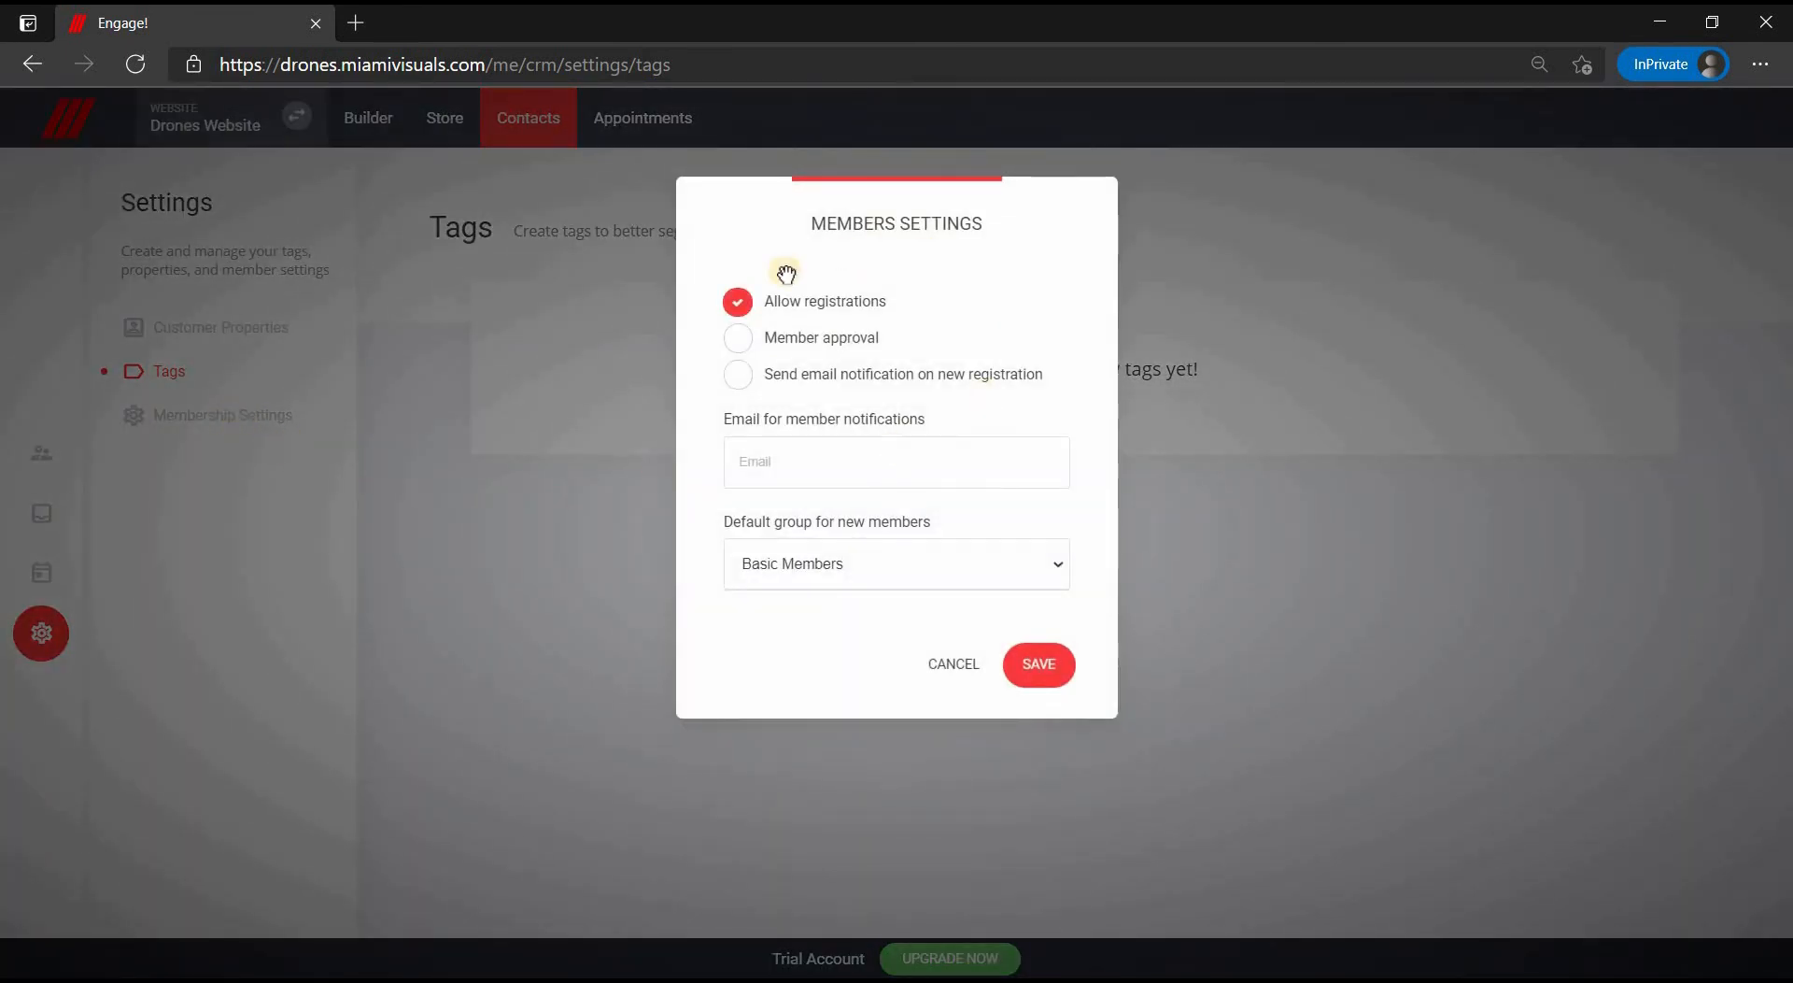